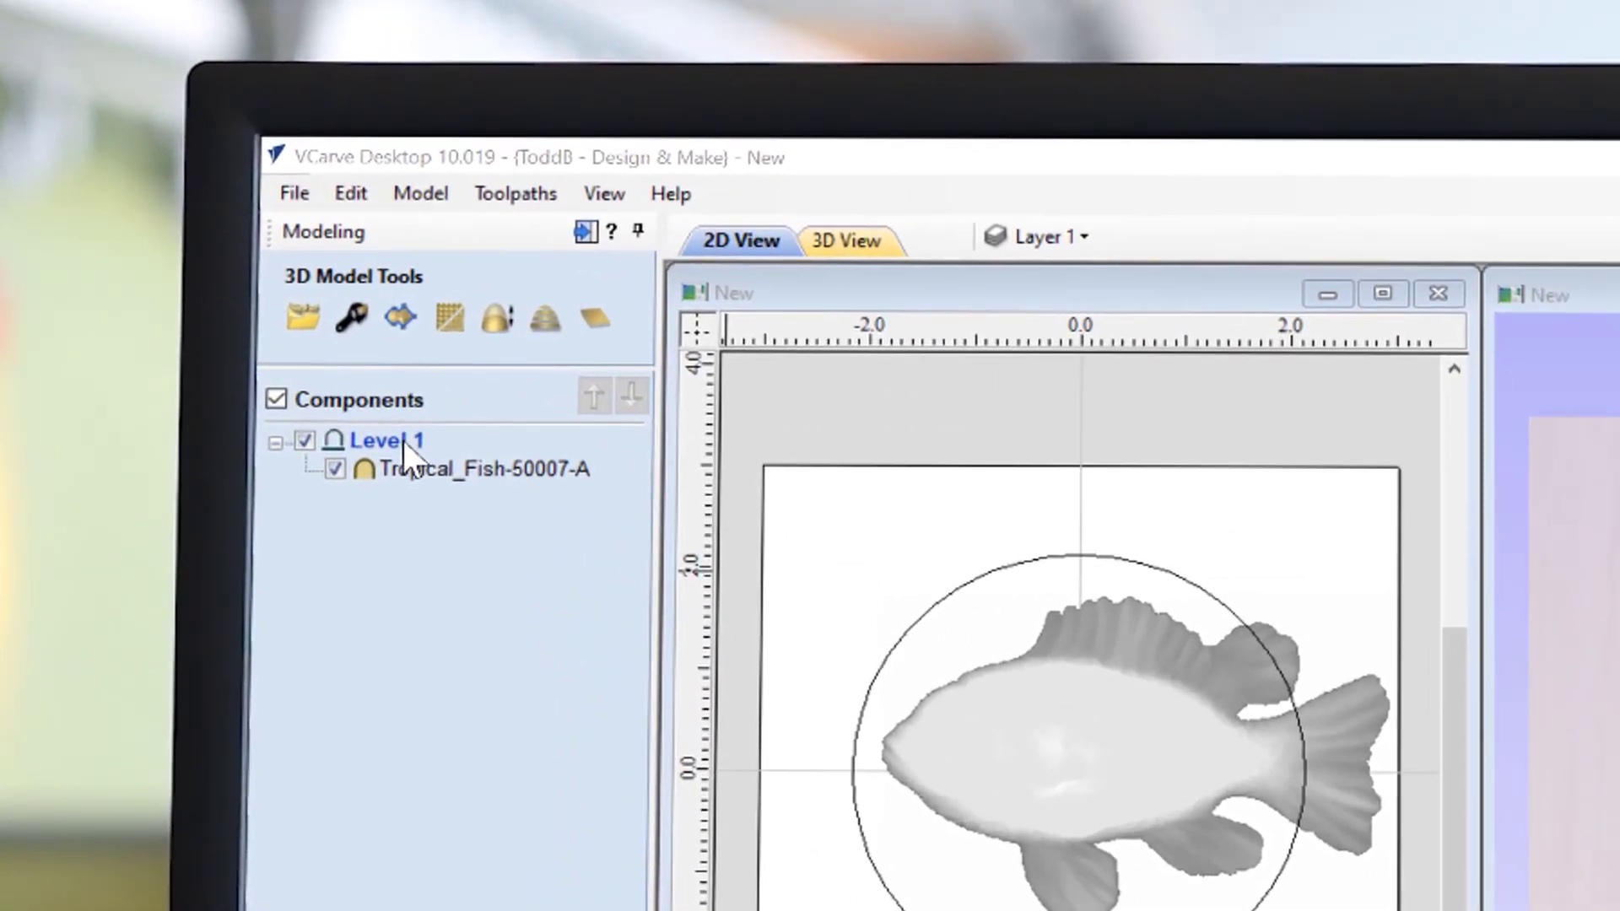
# Clip Level 1 to the circle vector, trimming the fish's tail and fin tips.
pyautogui.click(404, 441)
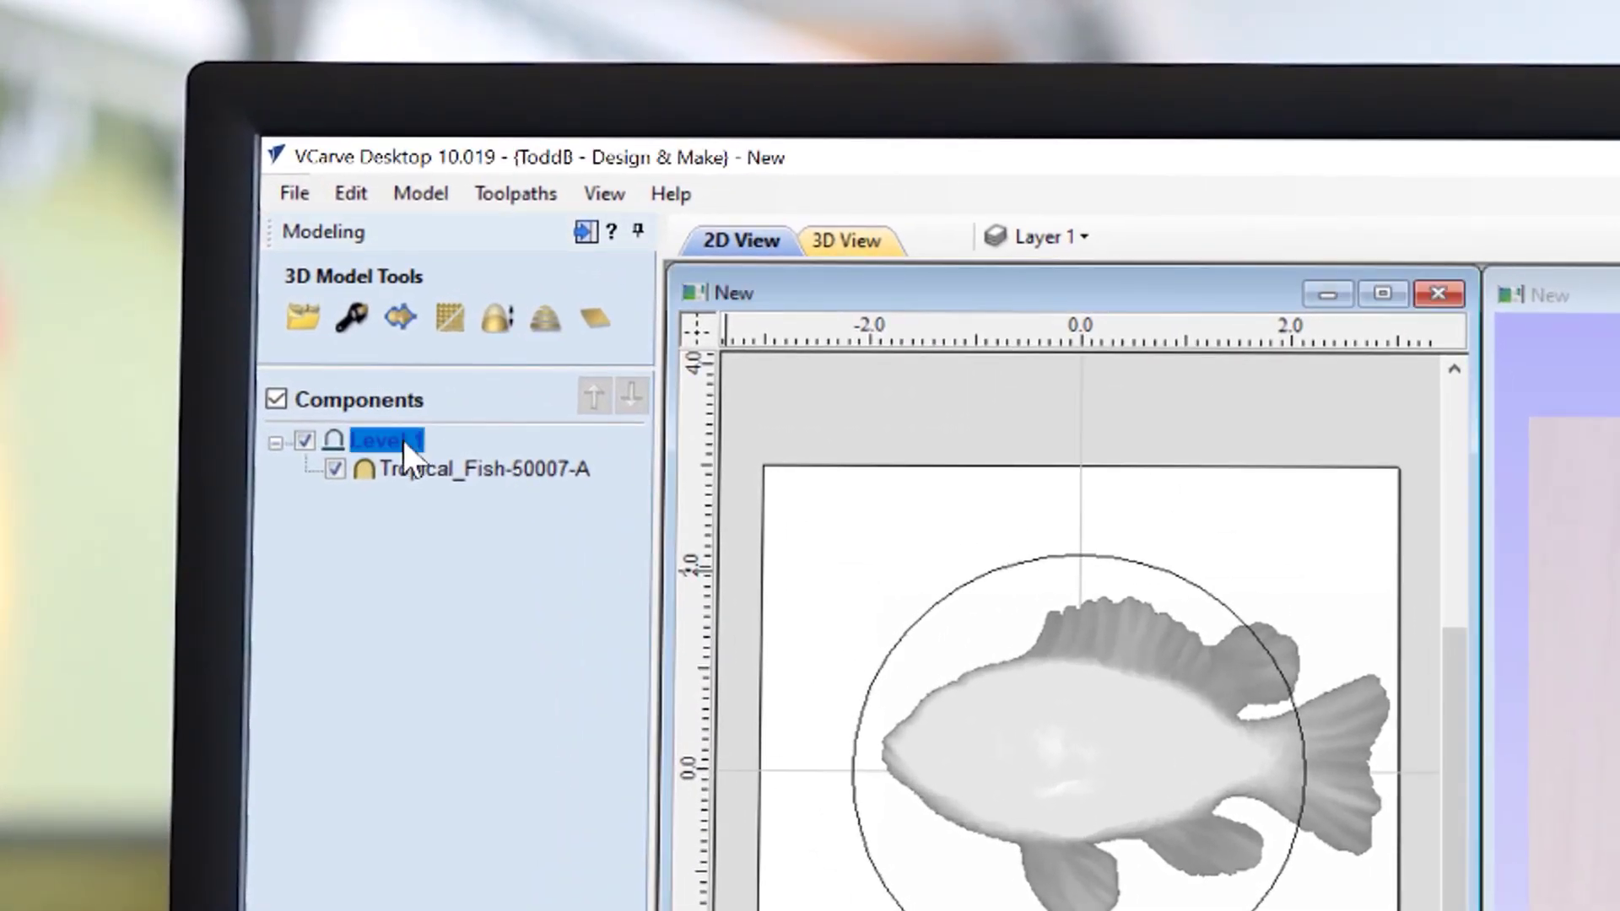
pyautogui.rightClick(402, 442)
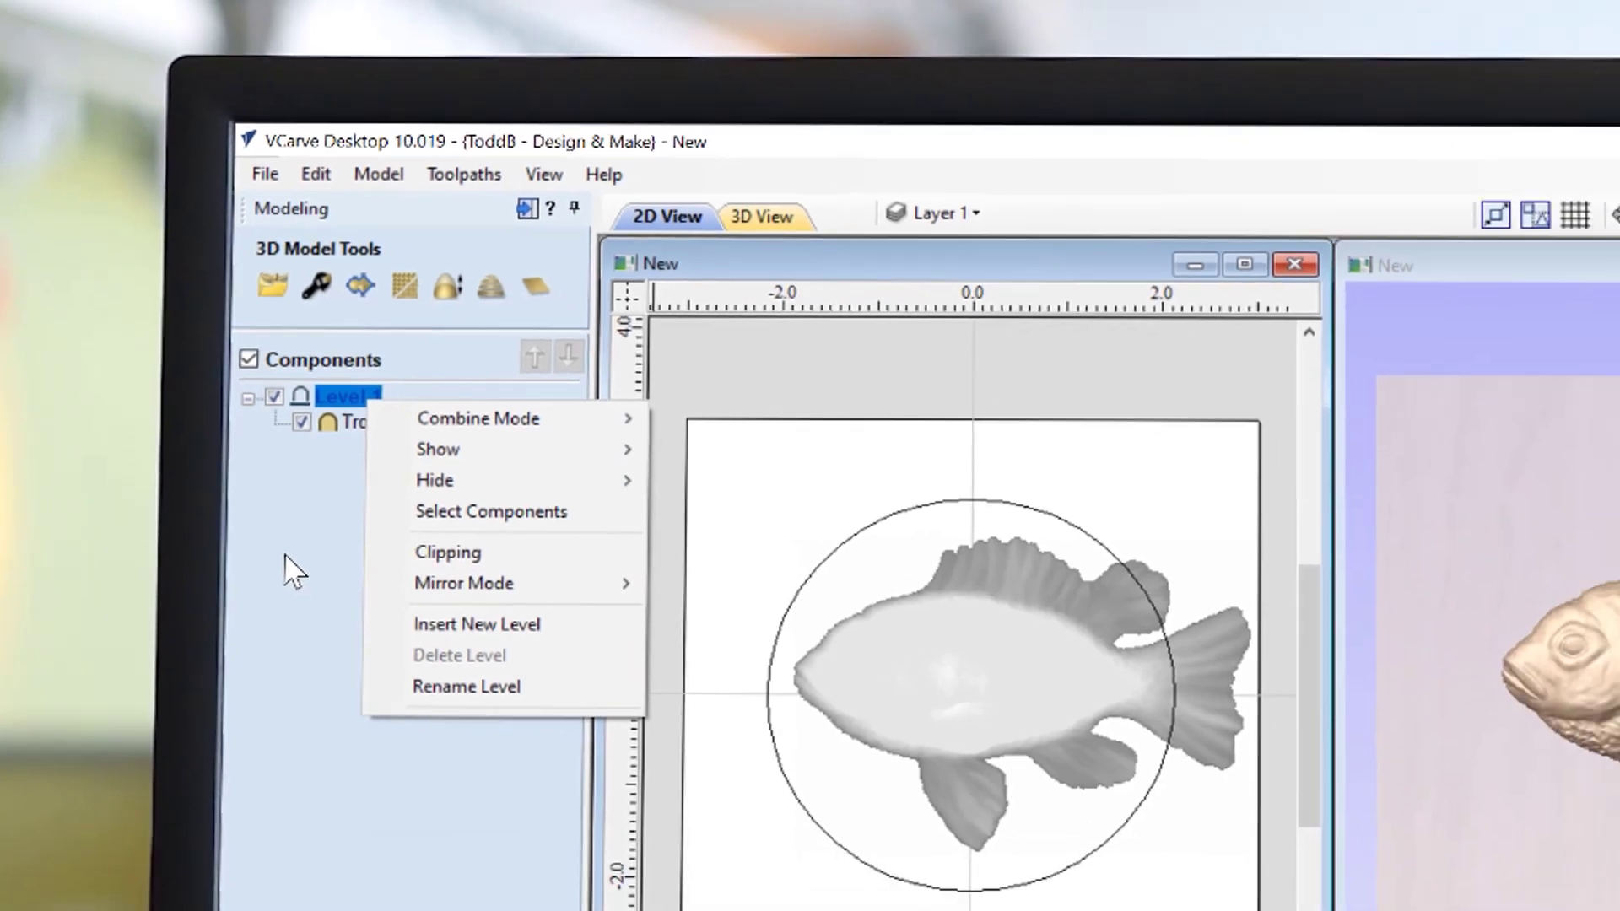
pyautogui.click(322, 633)
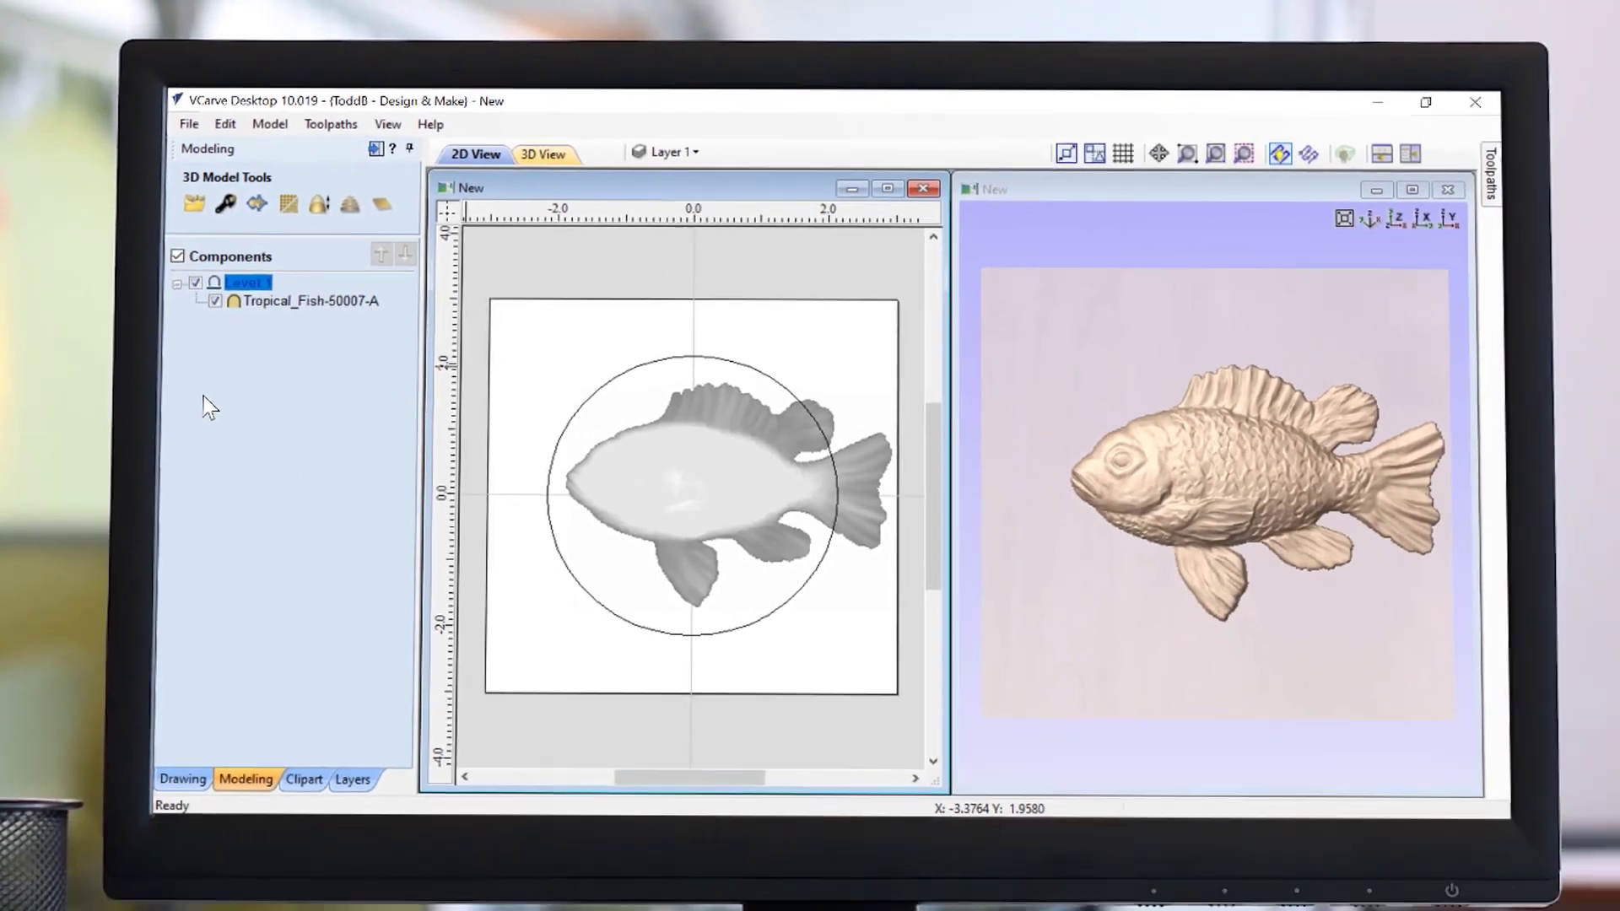
pyautogui.click(560, 412)
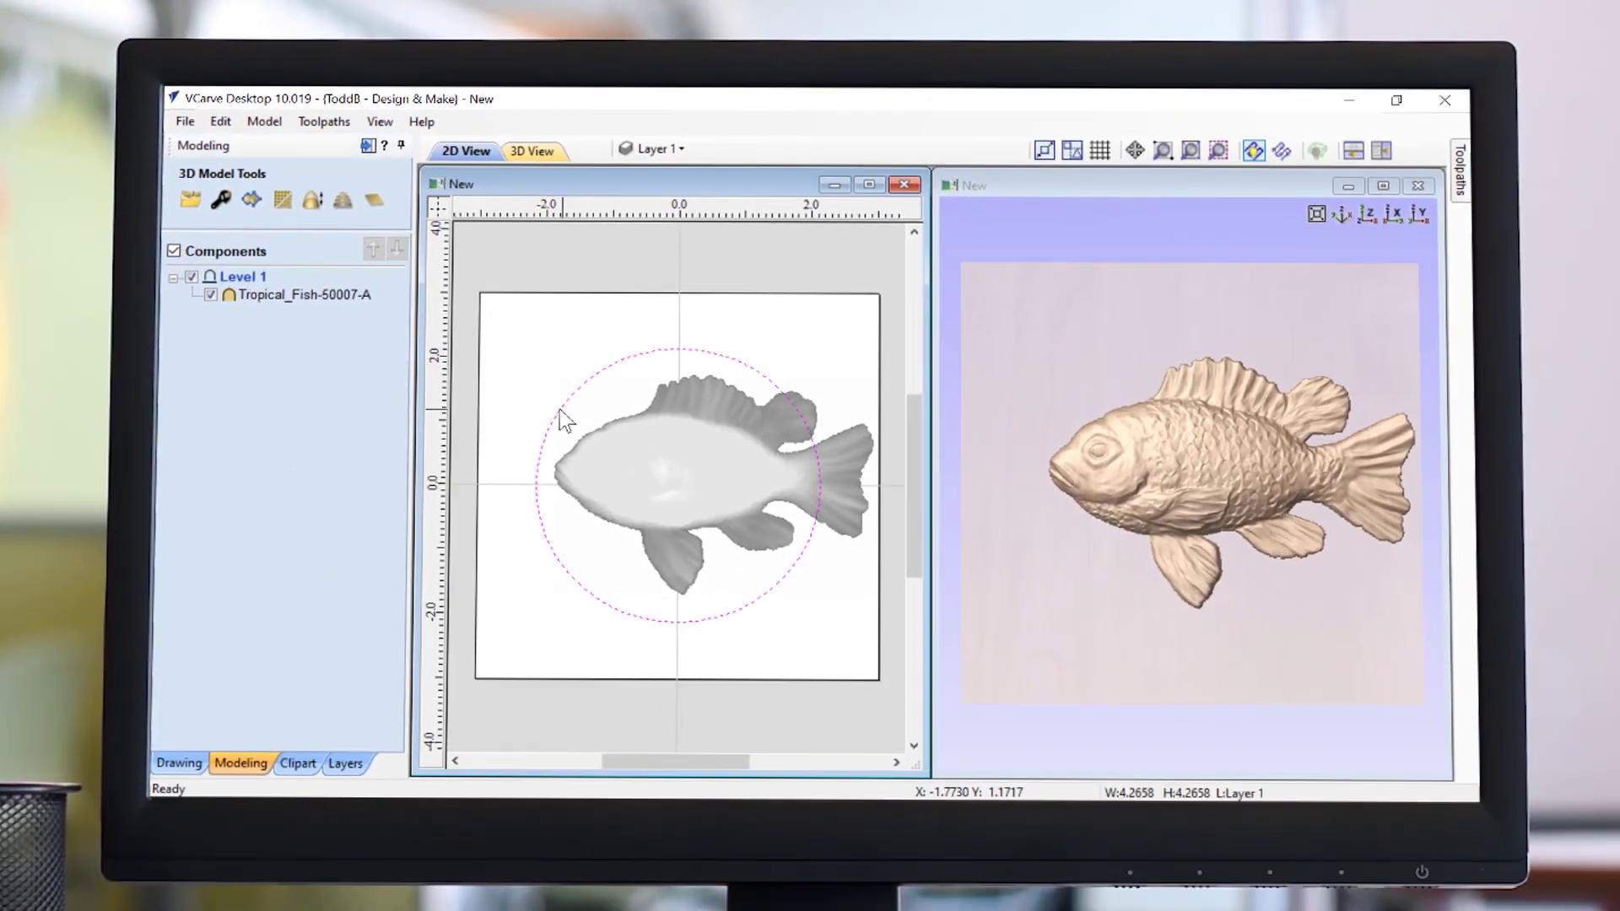
pyautogui.rightClick(252, 281)
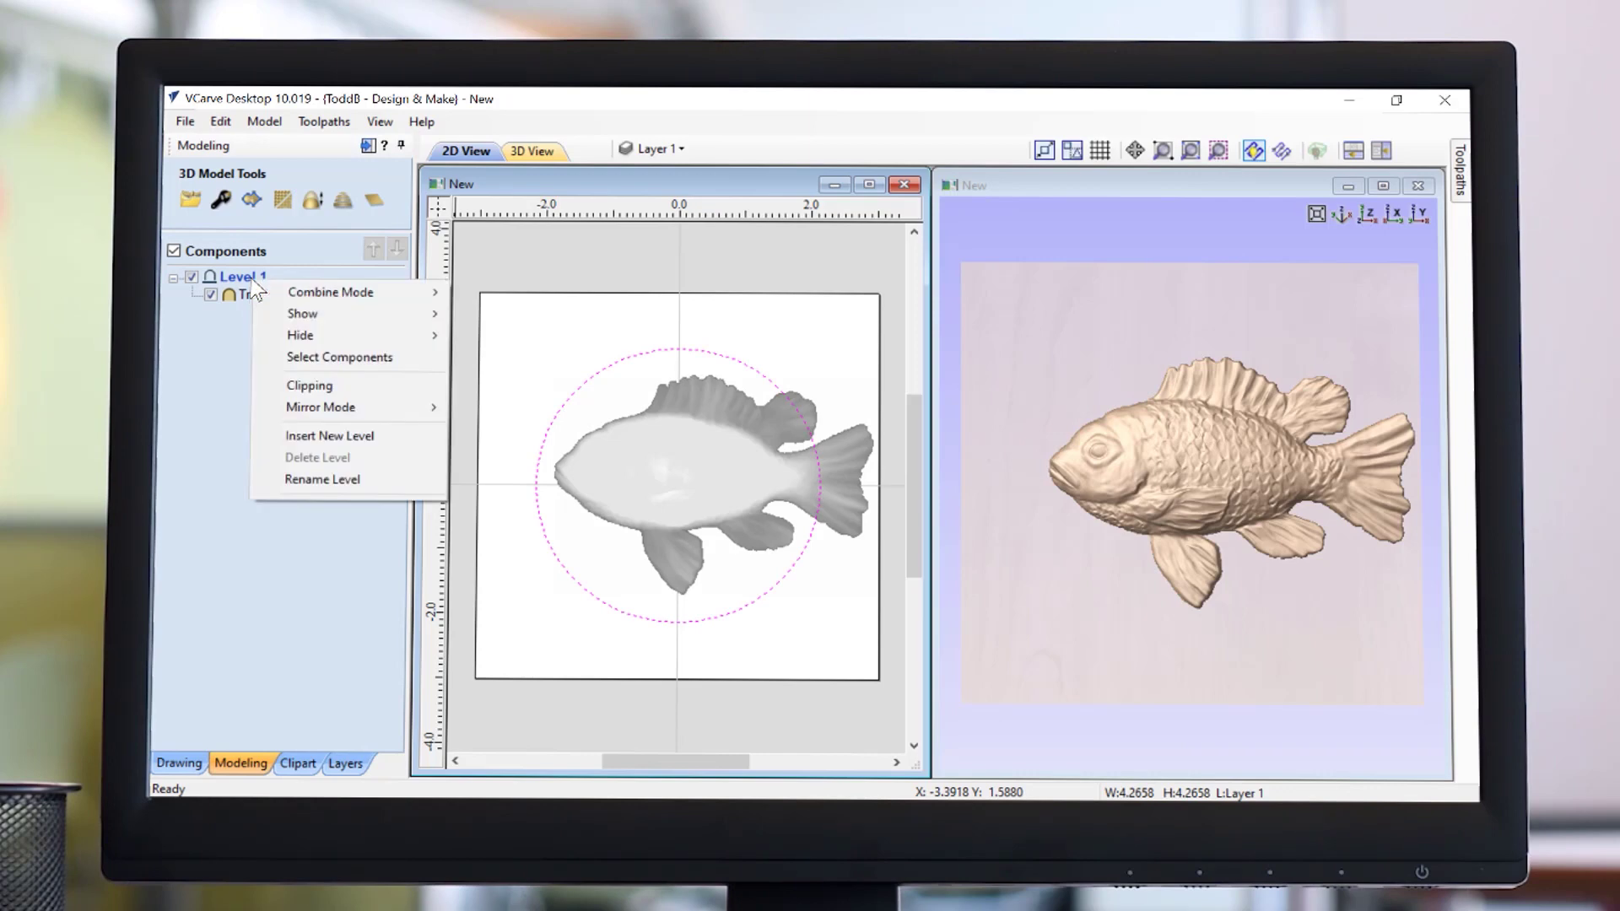
pyautogui.click(292, 385)
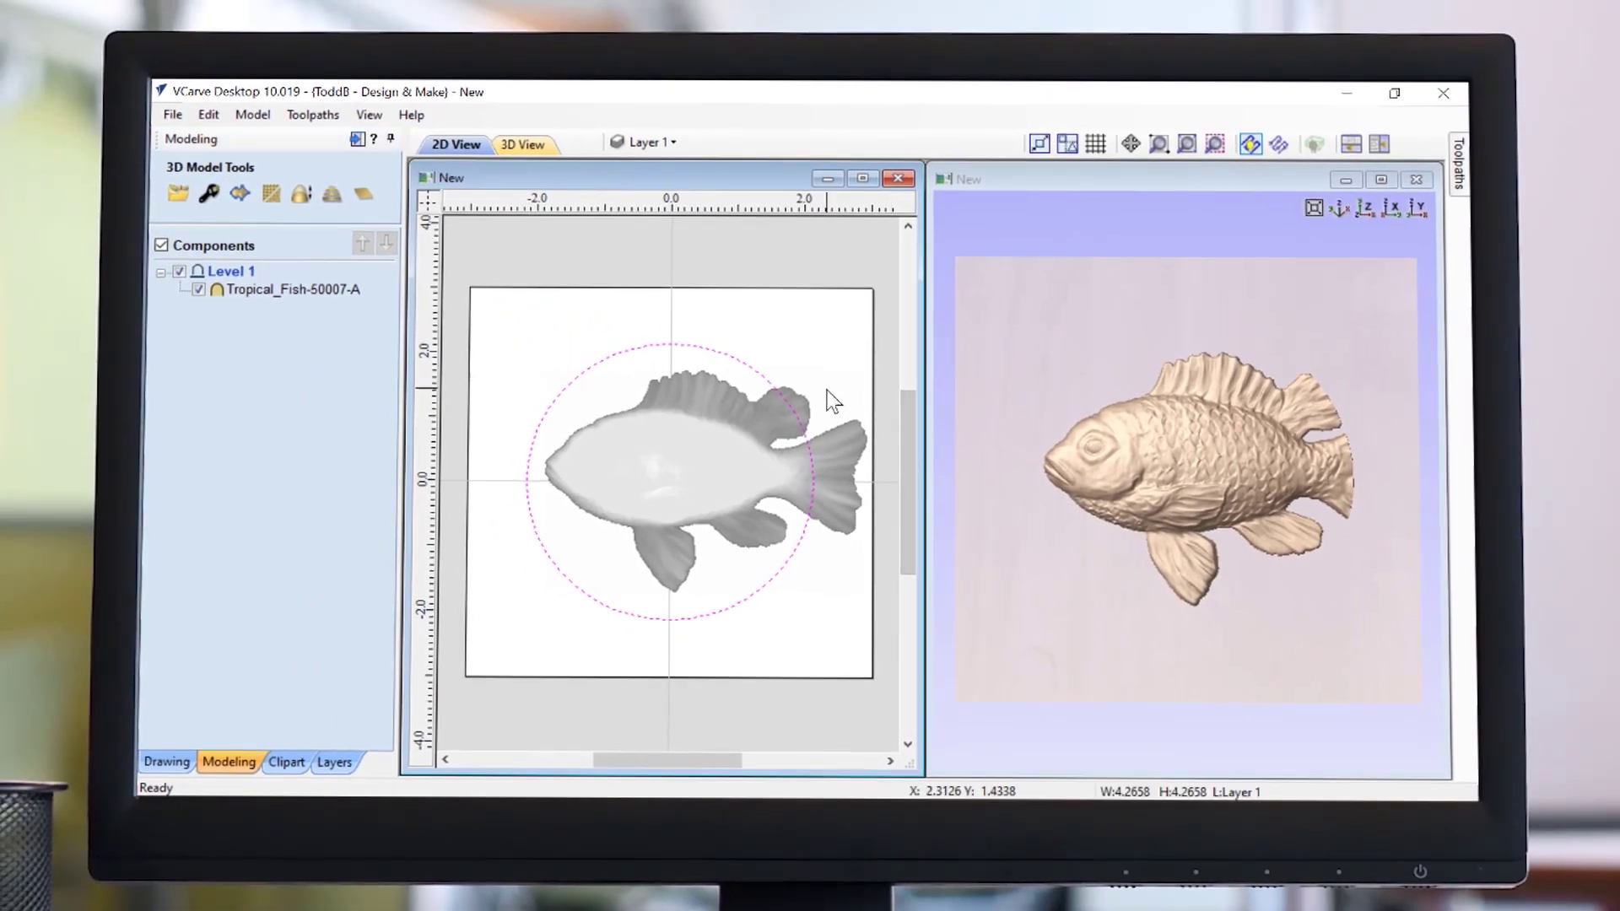
pyautogui.click(620, 405)
# Drag the fish slightly to the right against the clipping circle.
pyautogui.click(721, 474)
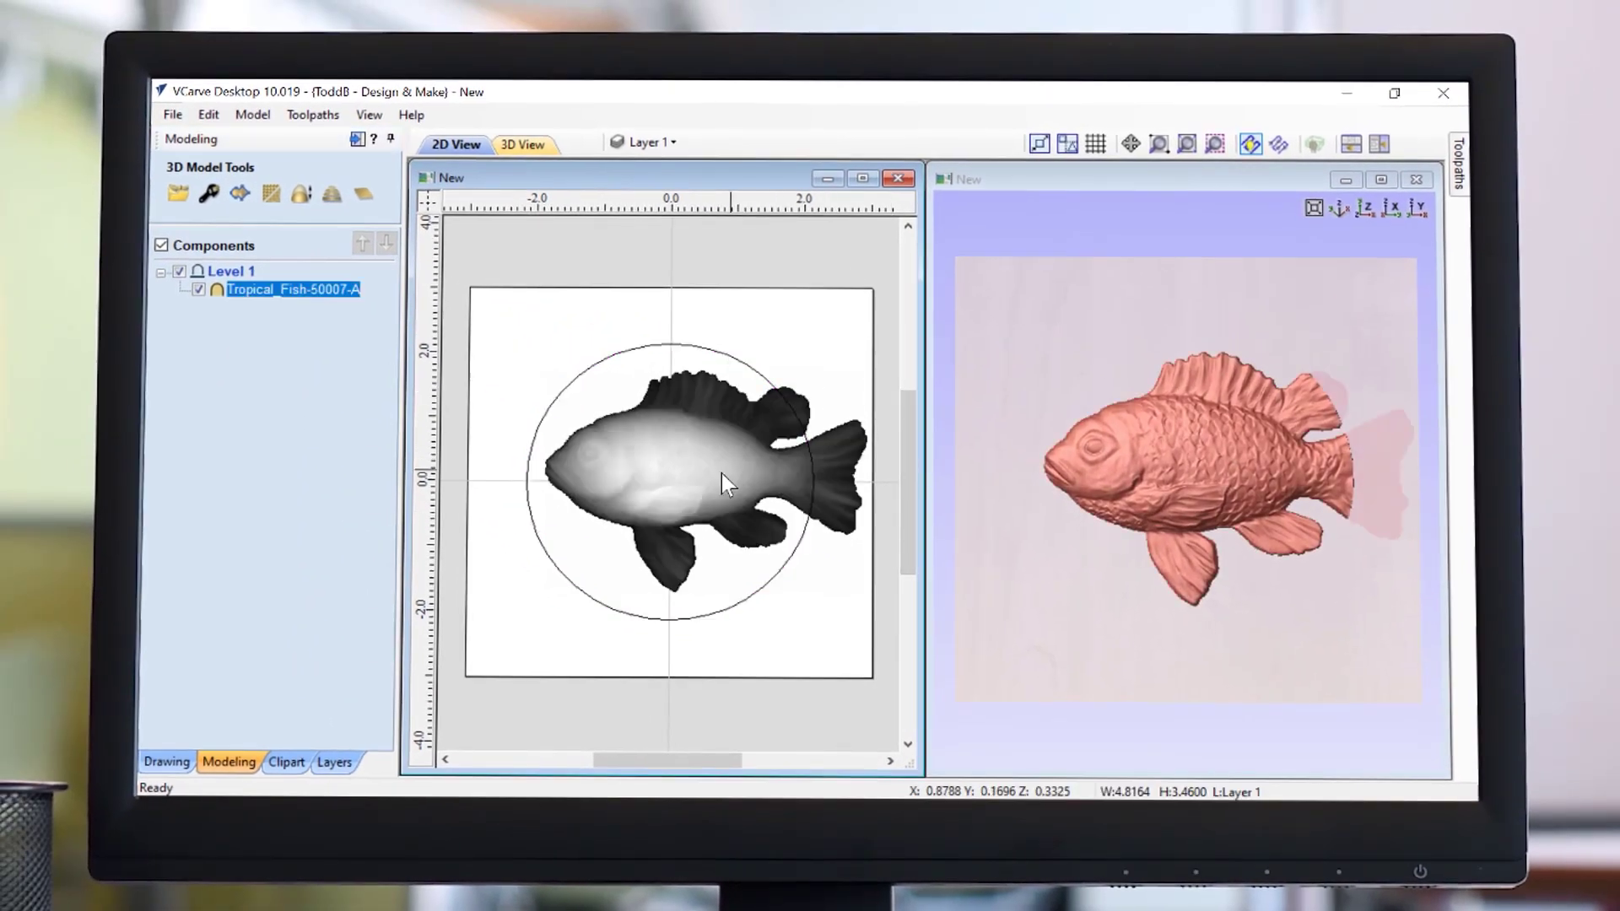
pyautogui.click(721, 473)
pyautogui.moveTo(721, 473)
pyautogui.mouseDown()
pyautogui.moveTo(675, 505)
pyautogui.moveTo(747, 523)
pyautogui.moveTo(772, 430)
pyautogui.moveTo(734, 474)
pyautogui.mouseUp()
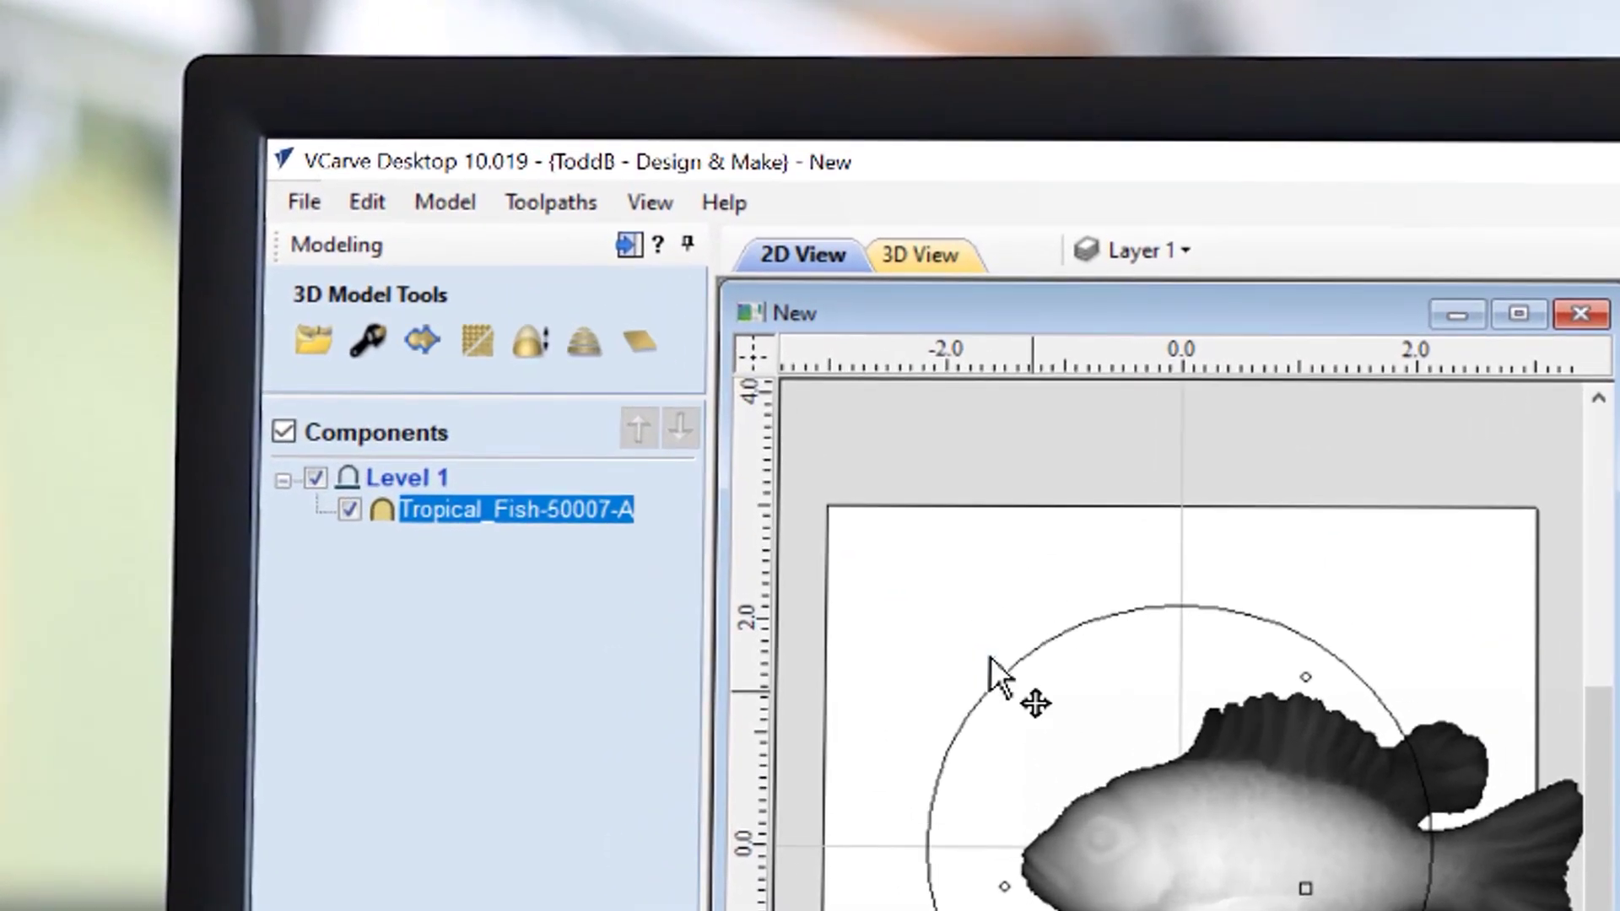
# Rename Level 1 to 'Fish - Clip'.
pyautogui.click(226, 270)
pyautogui.click(400, 478)
pyautogui.rightClick(402, 479)
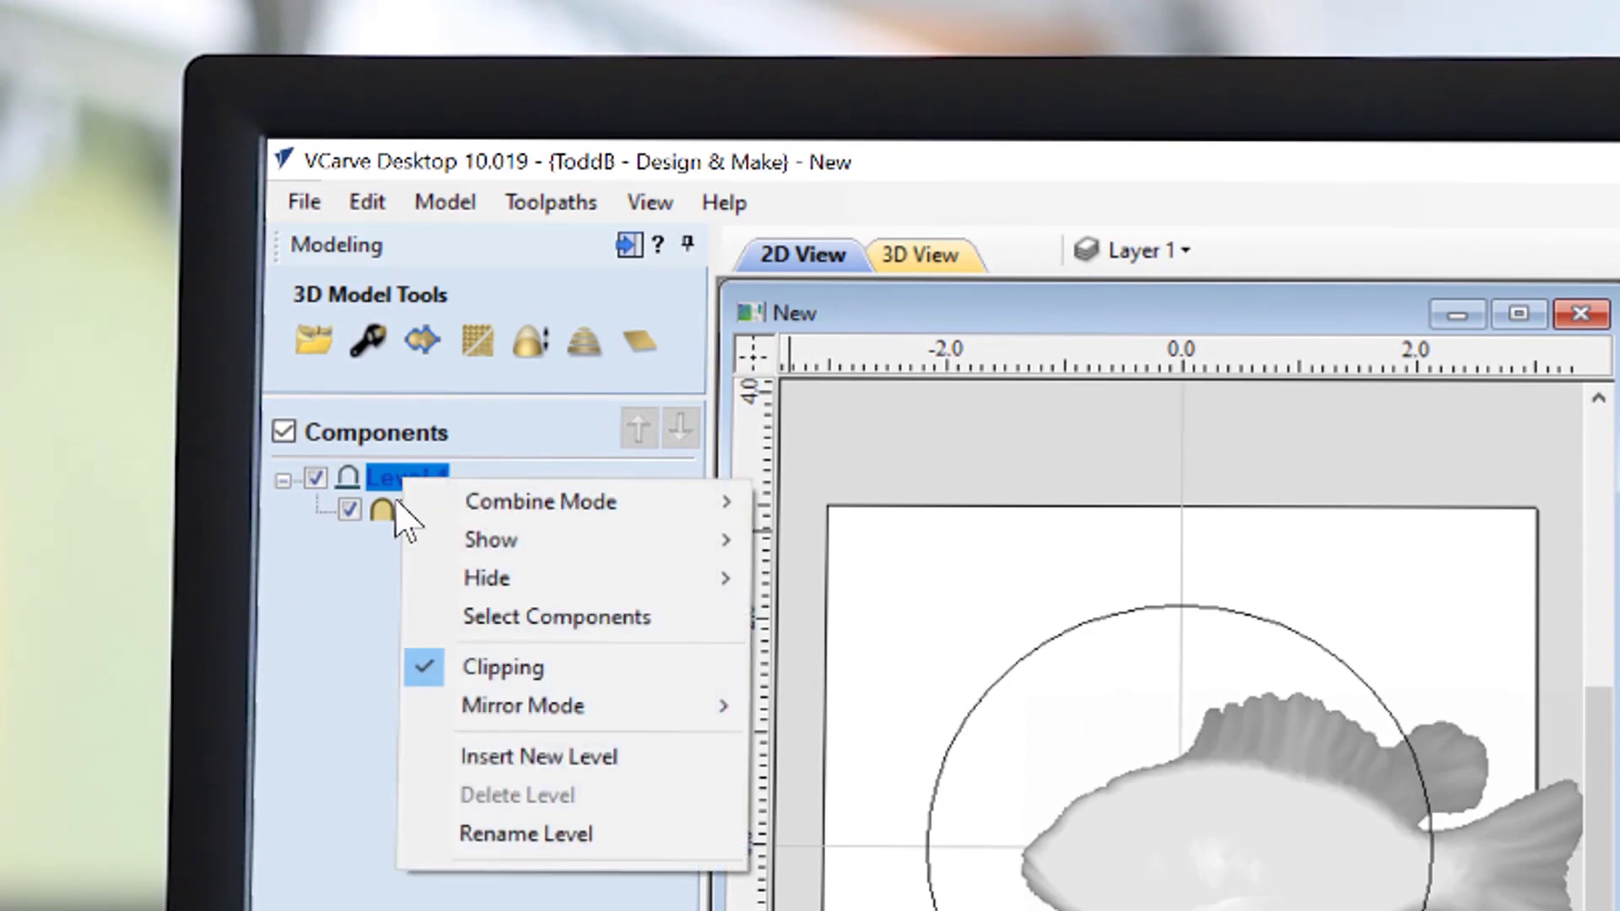
pyautogui.click(460, 836)
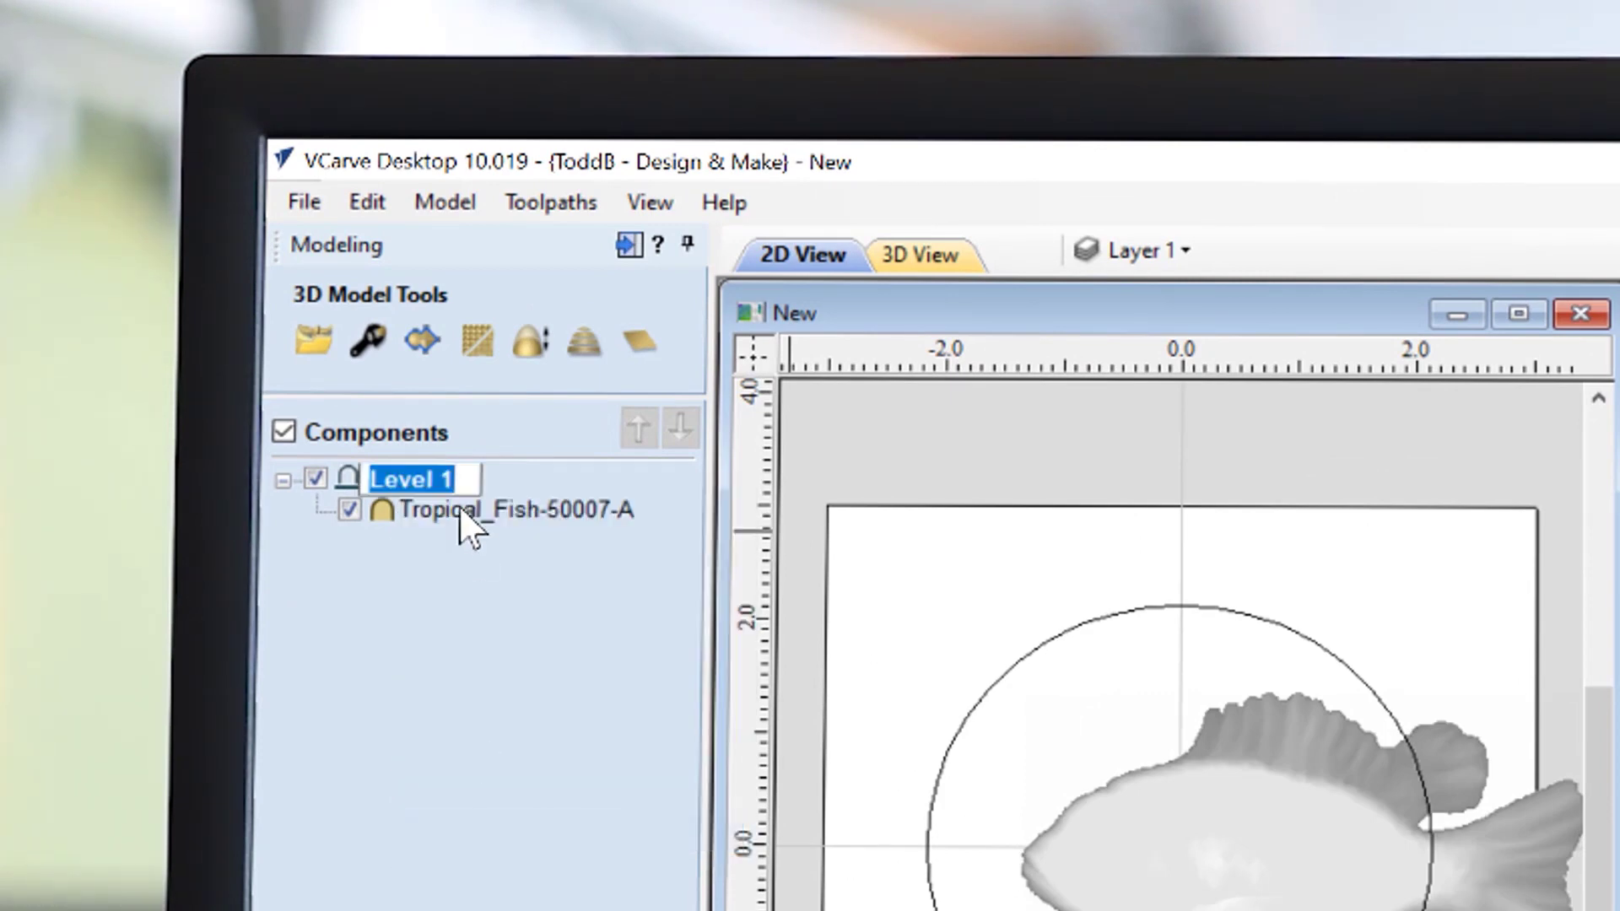
pyautogui.write('Fis')
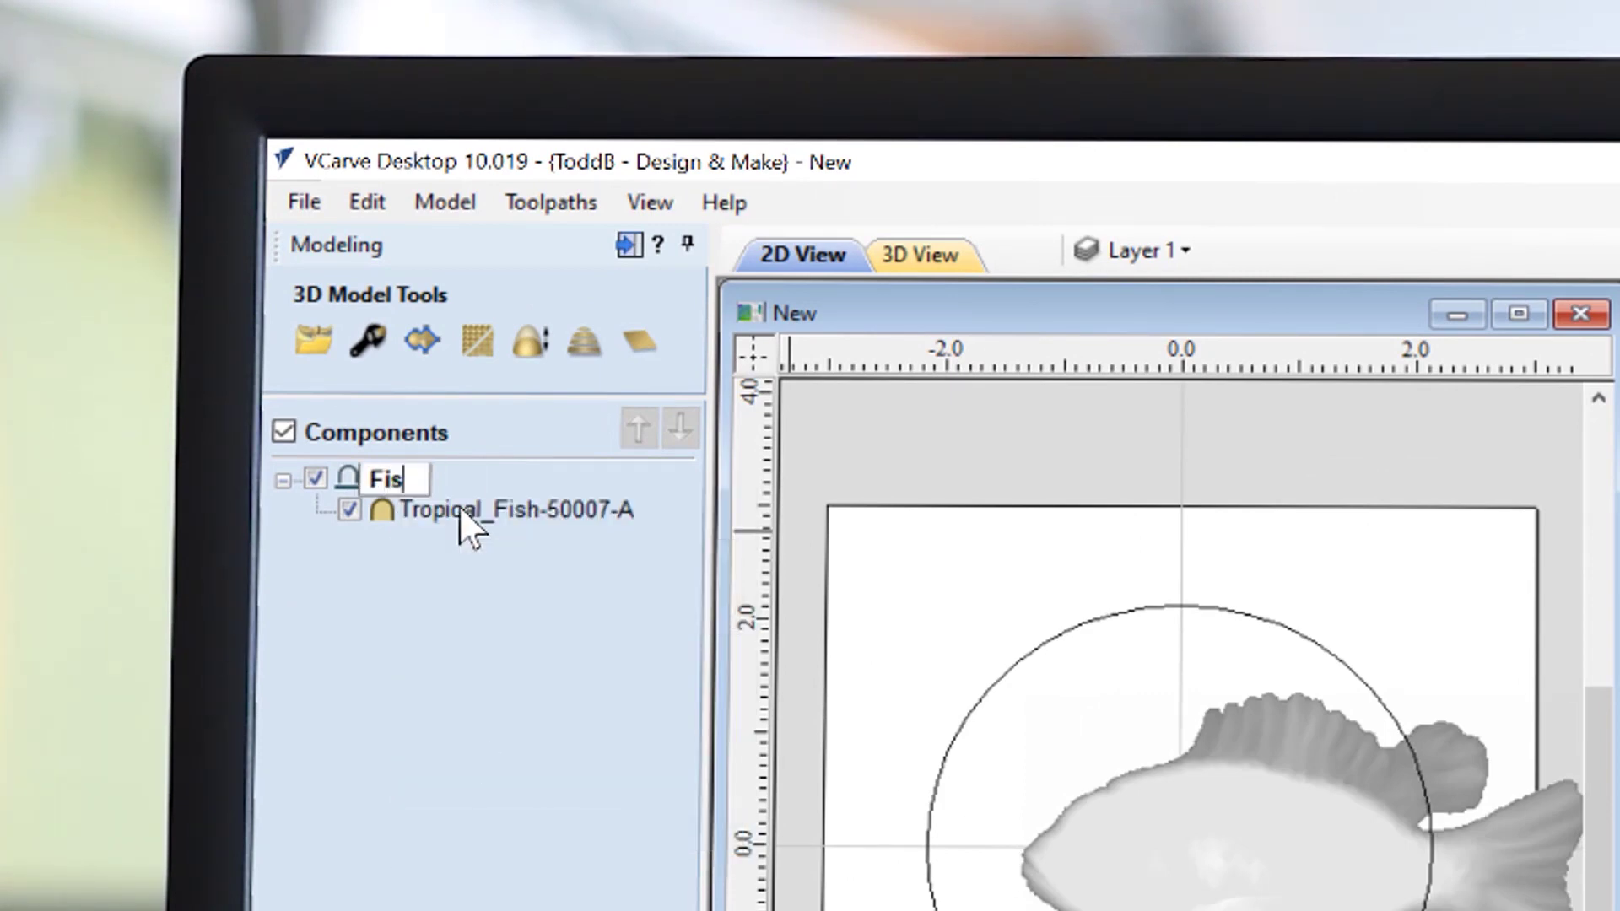
pyautogui.write('h - Clip')
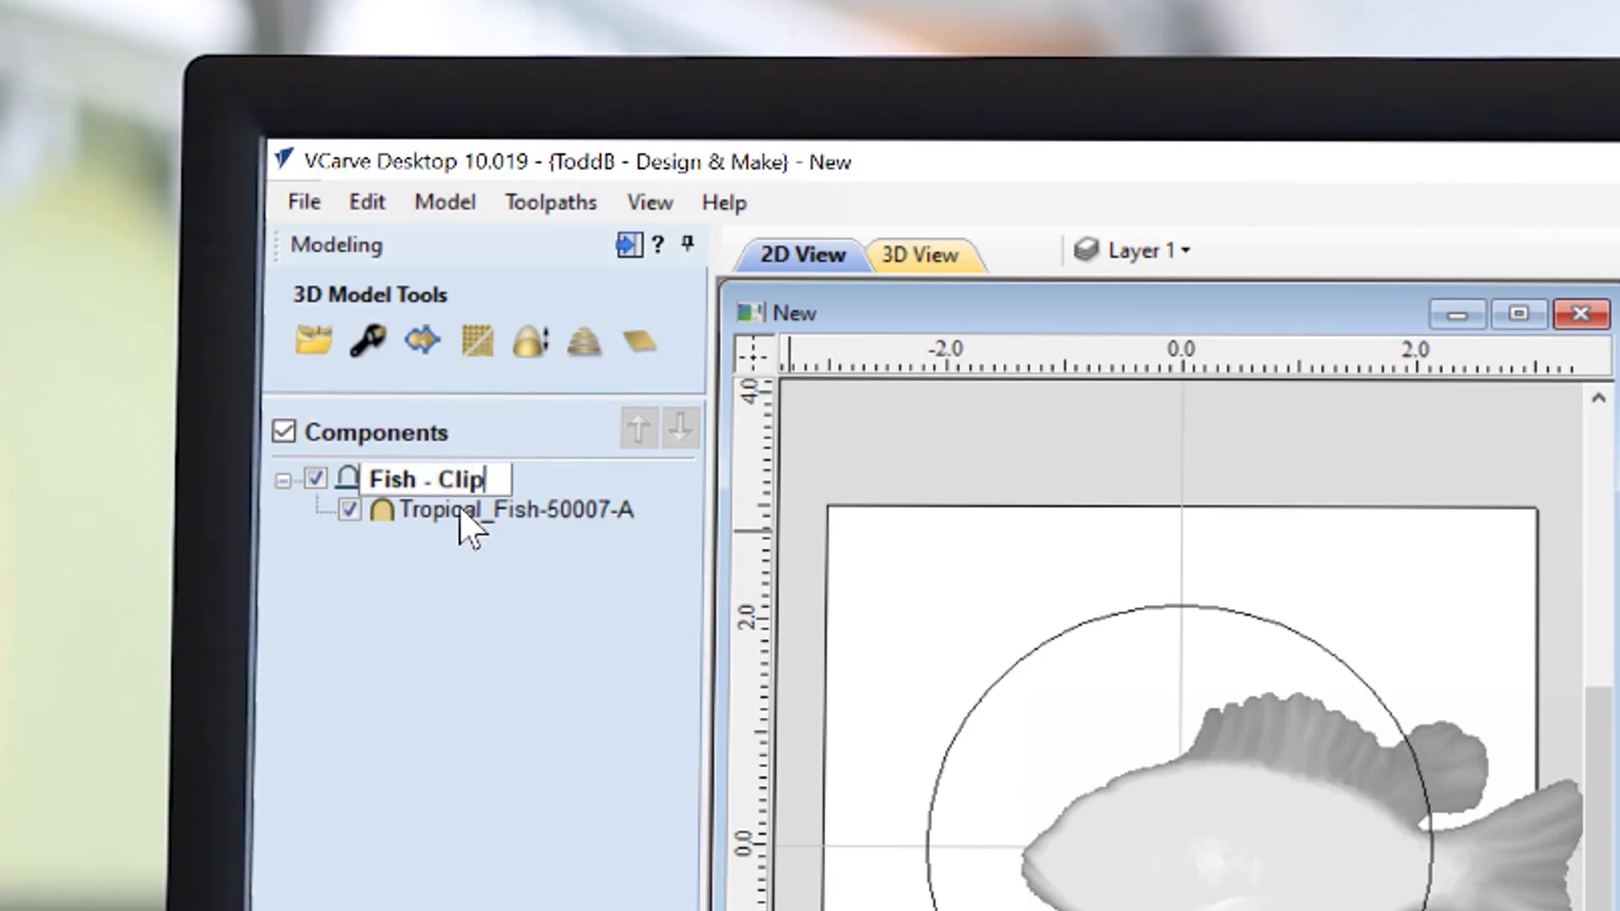
pyautogui.press('Return')
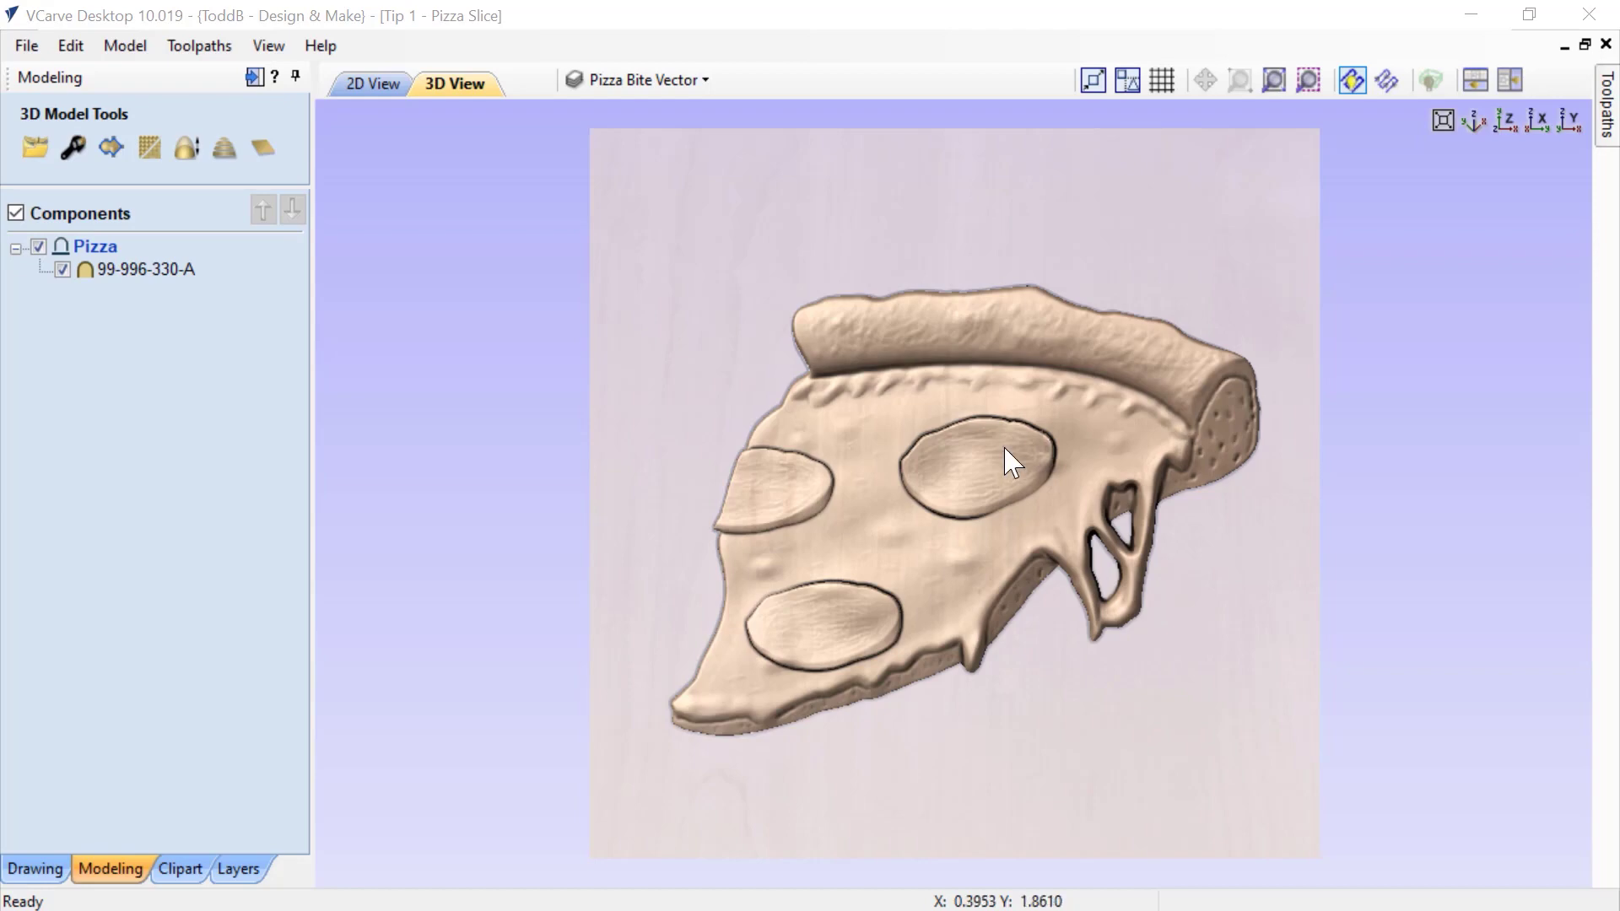
# Tilt the pizza relief, then tile the 2D and 3D views vertically side by side.
pyautogui.moveTo(897, 767)
pyautogui.mouseDown()
pyautogui.moveTo(970, 683)
pyautogui.moveTo(894, 759)
pyautogui.mouseUp()
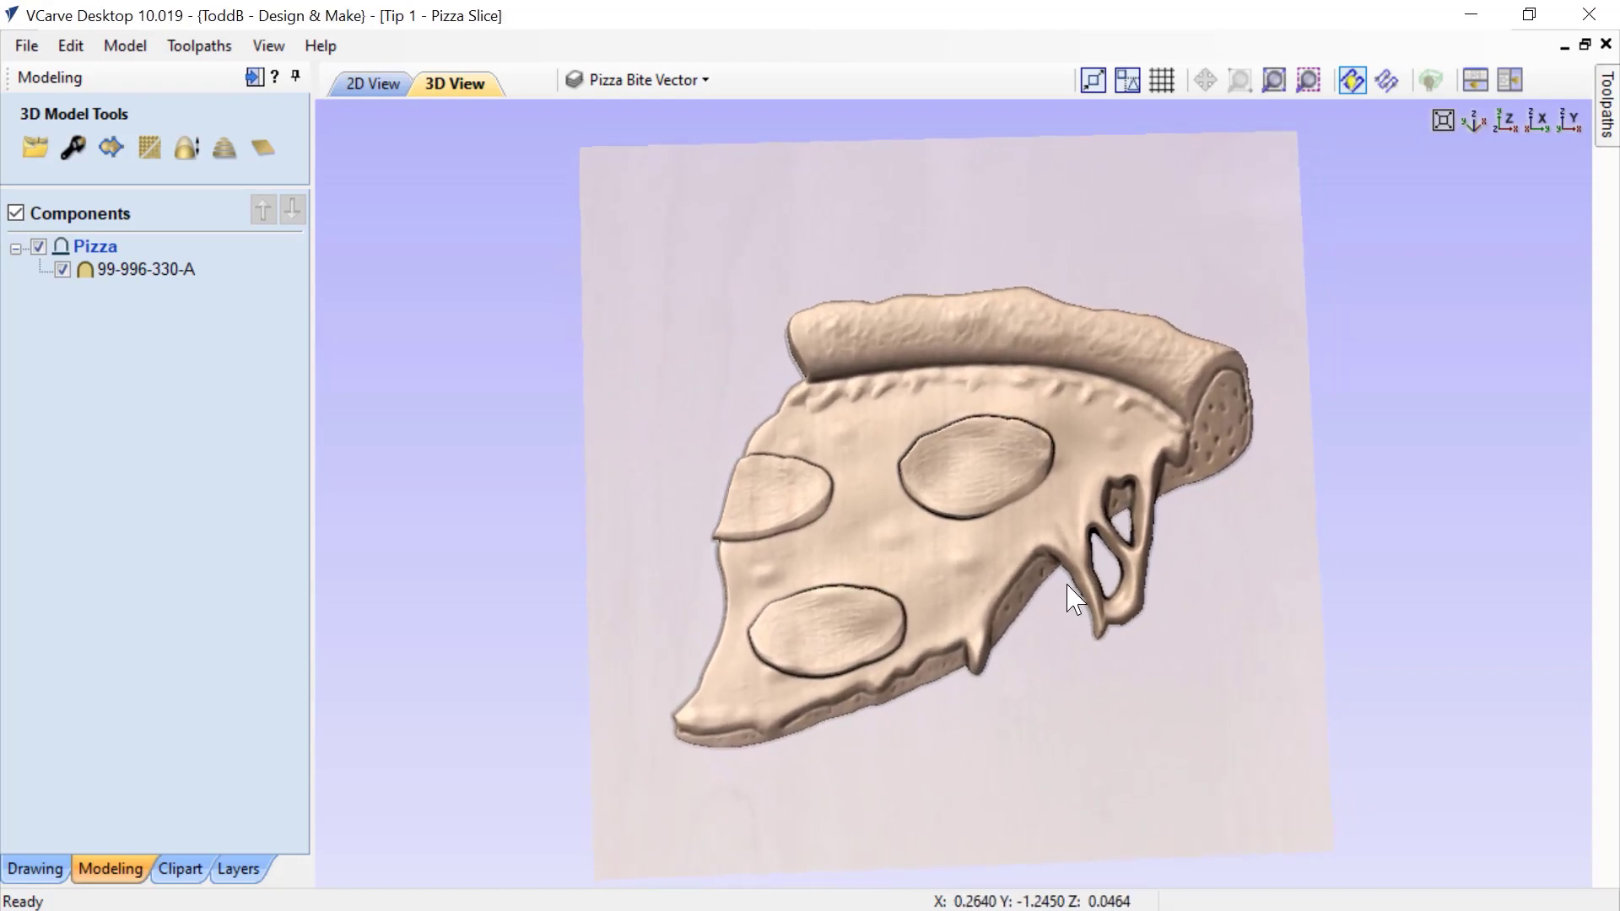
pyautogui.click(1509, 80)
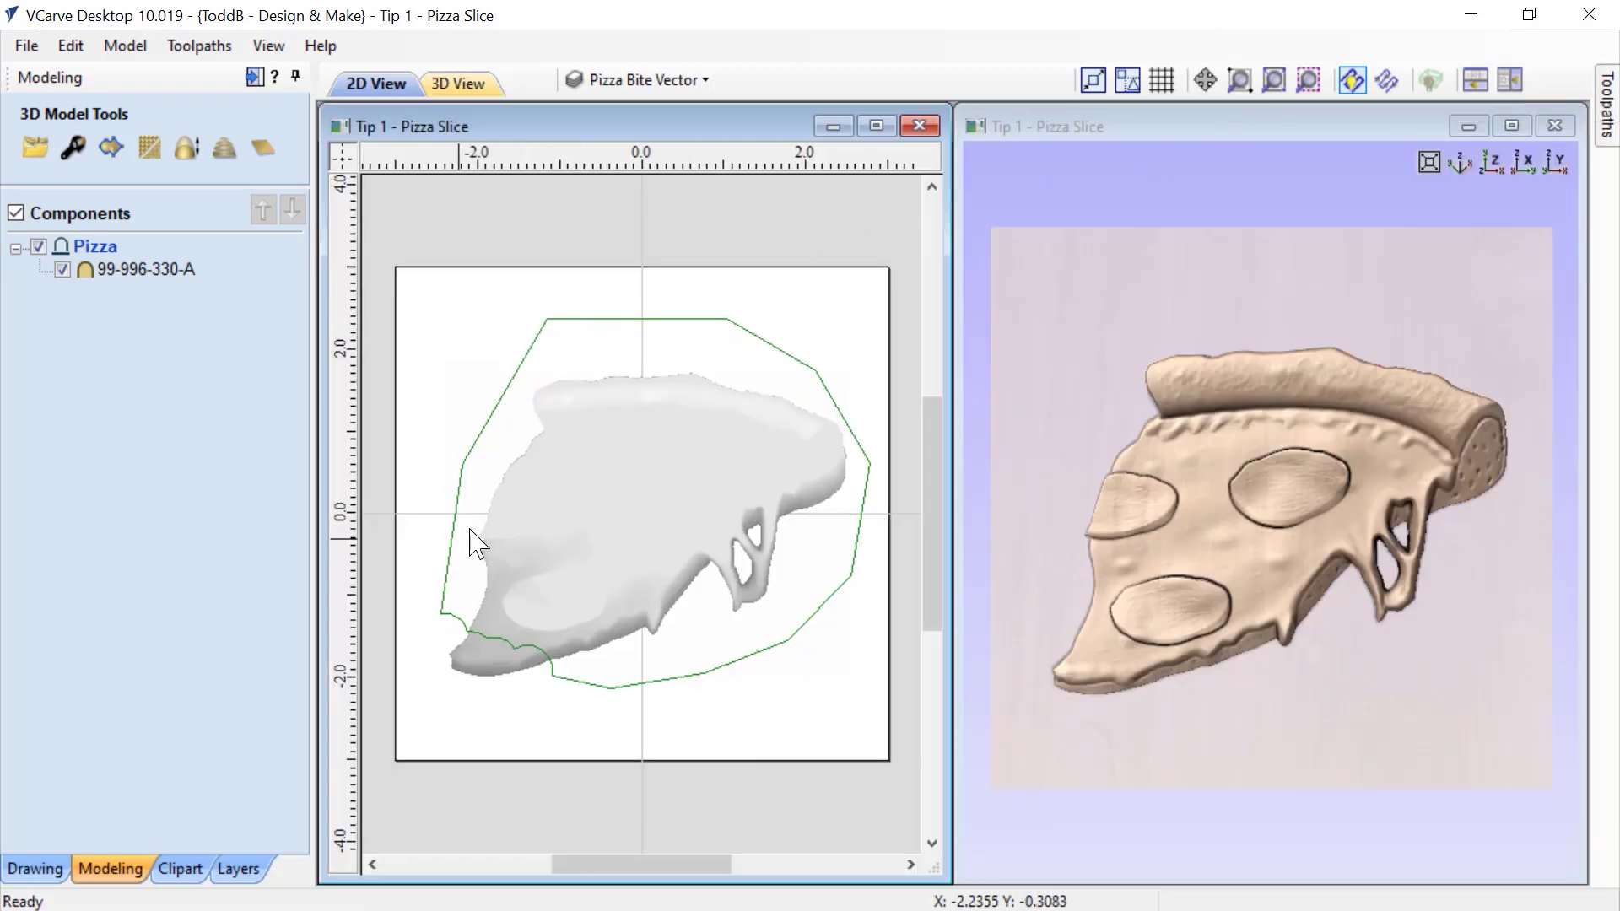
# Apply Clipping to the Pizza level using the green Pizza Bite Vector.
pyautogui.click(559, 677)
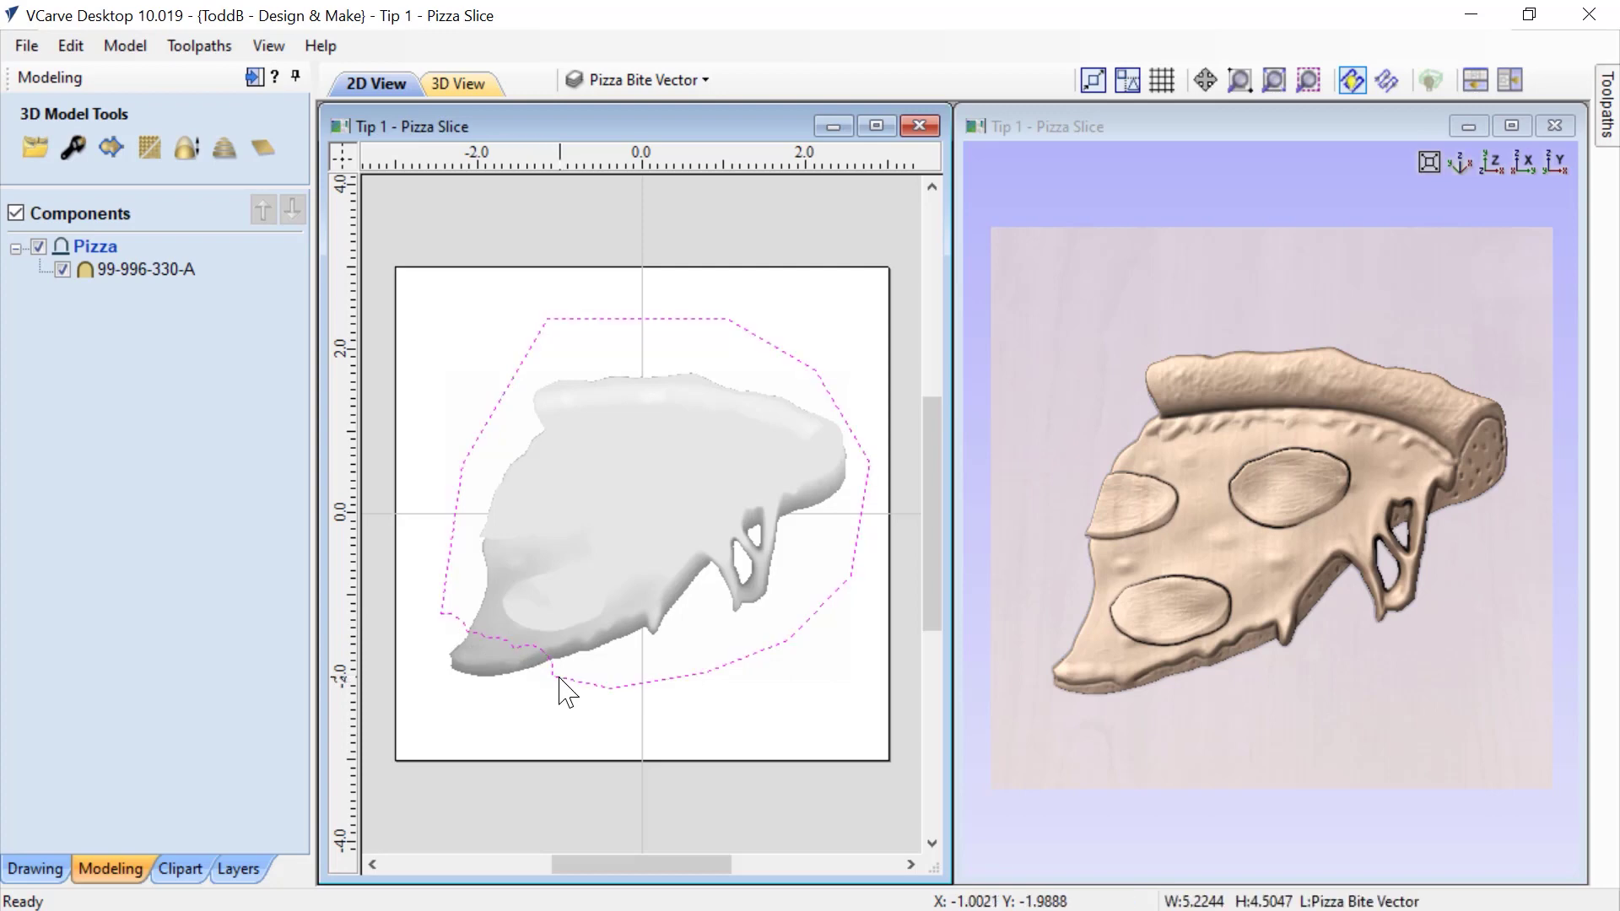
pyautogui.rightClick(94, 246)
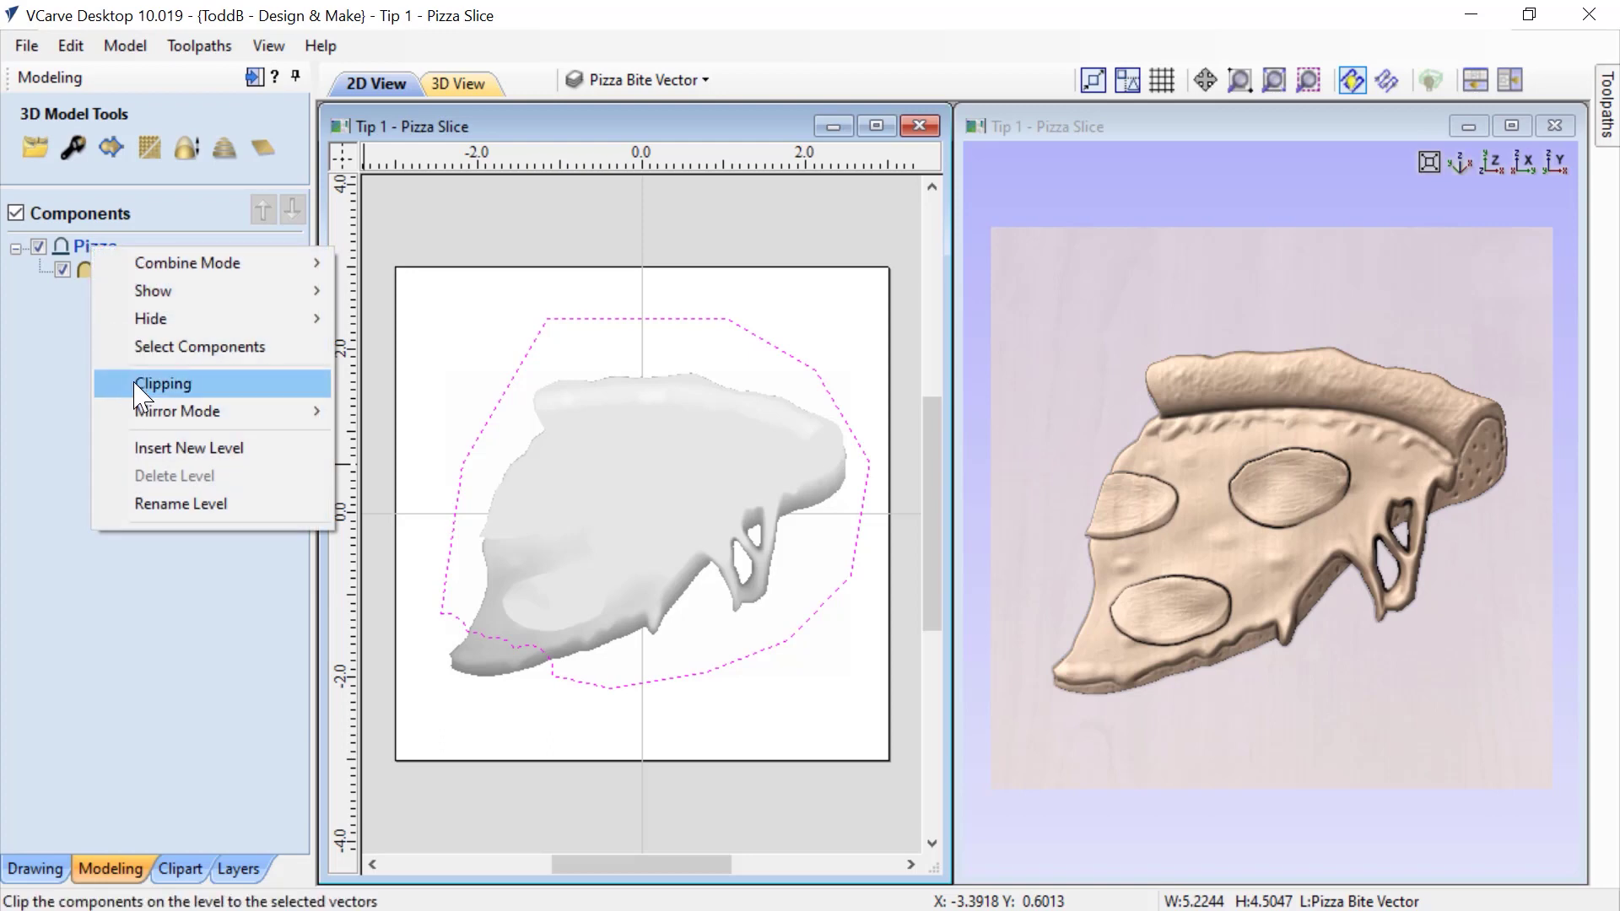
pyautogui.click(162, 384)
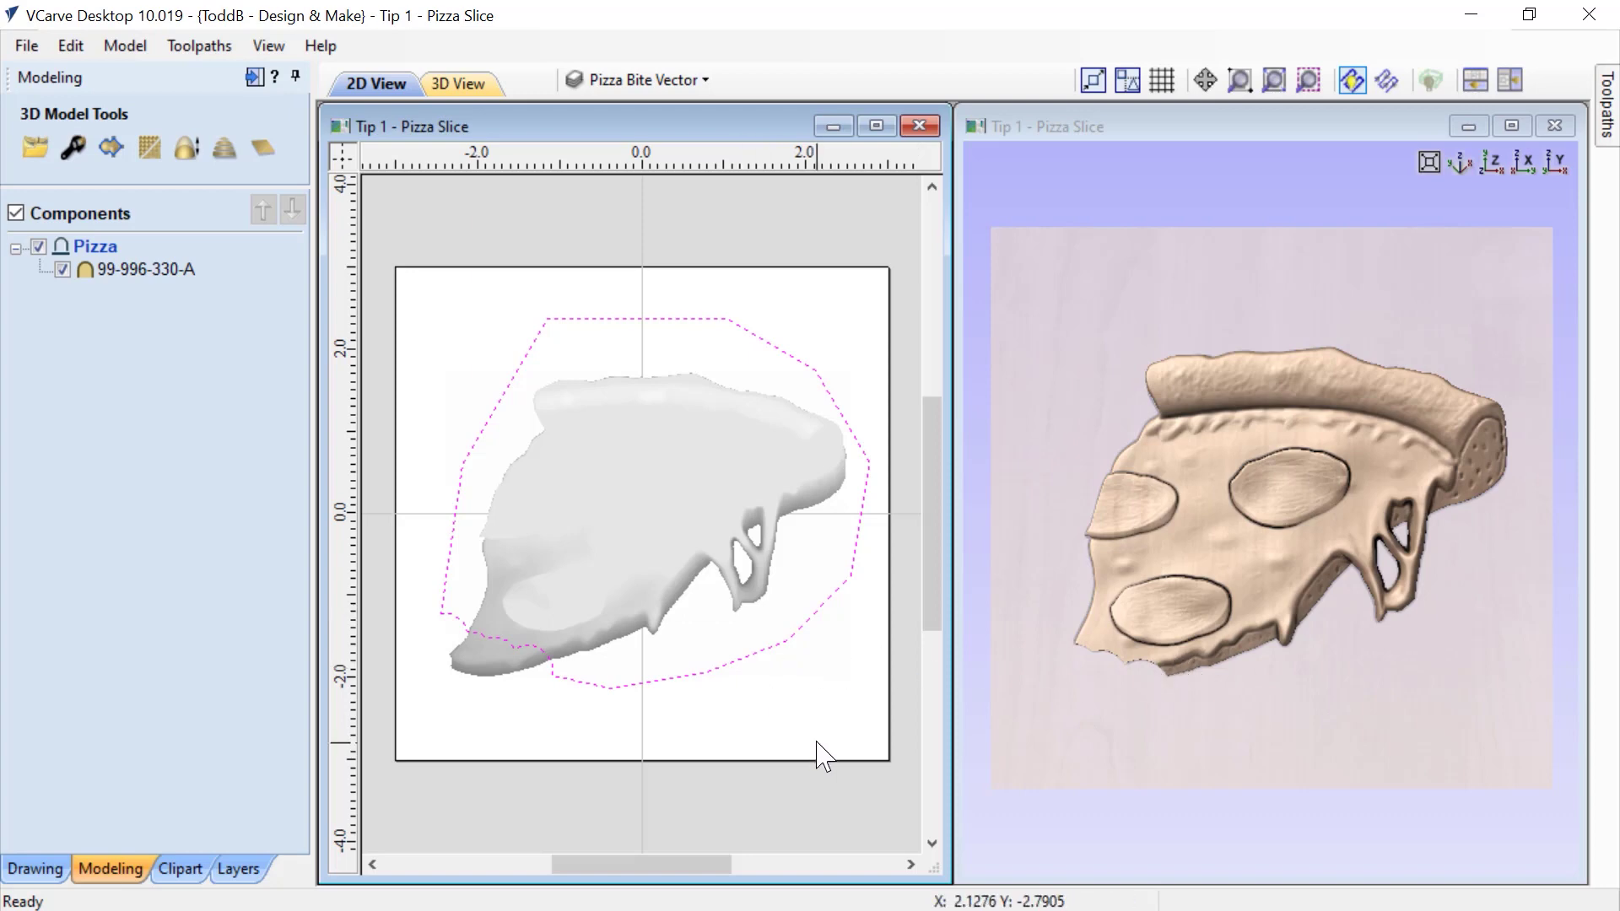
# Shift pizza component 99-996-330-A down-left in 3D so the bite outline trims more.
pyautogui.click(1267, 570)
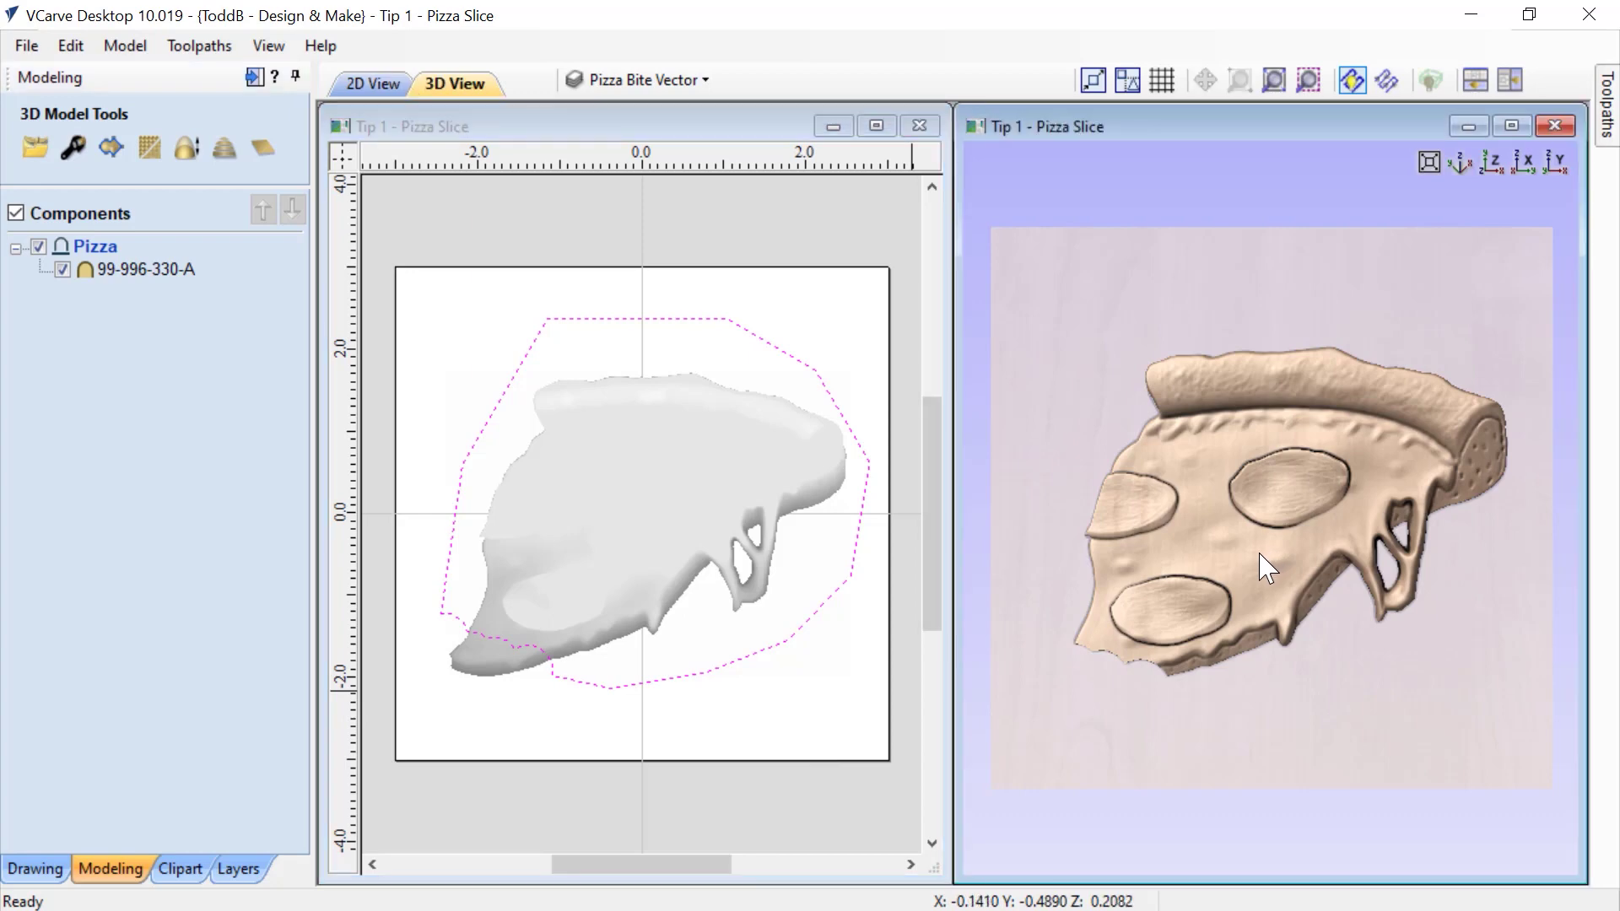
pyautogui.click(1268, 569)
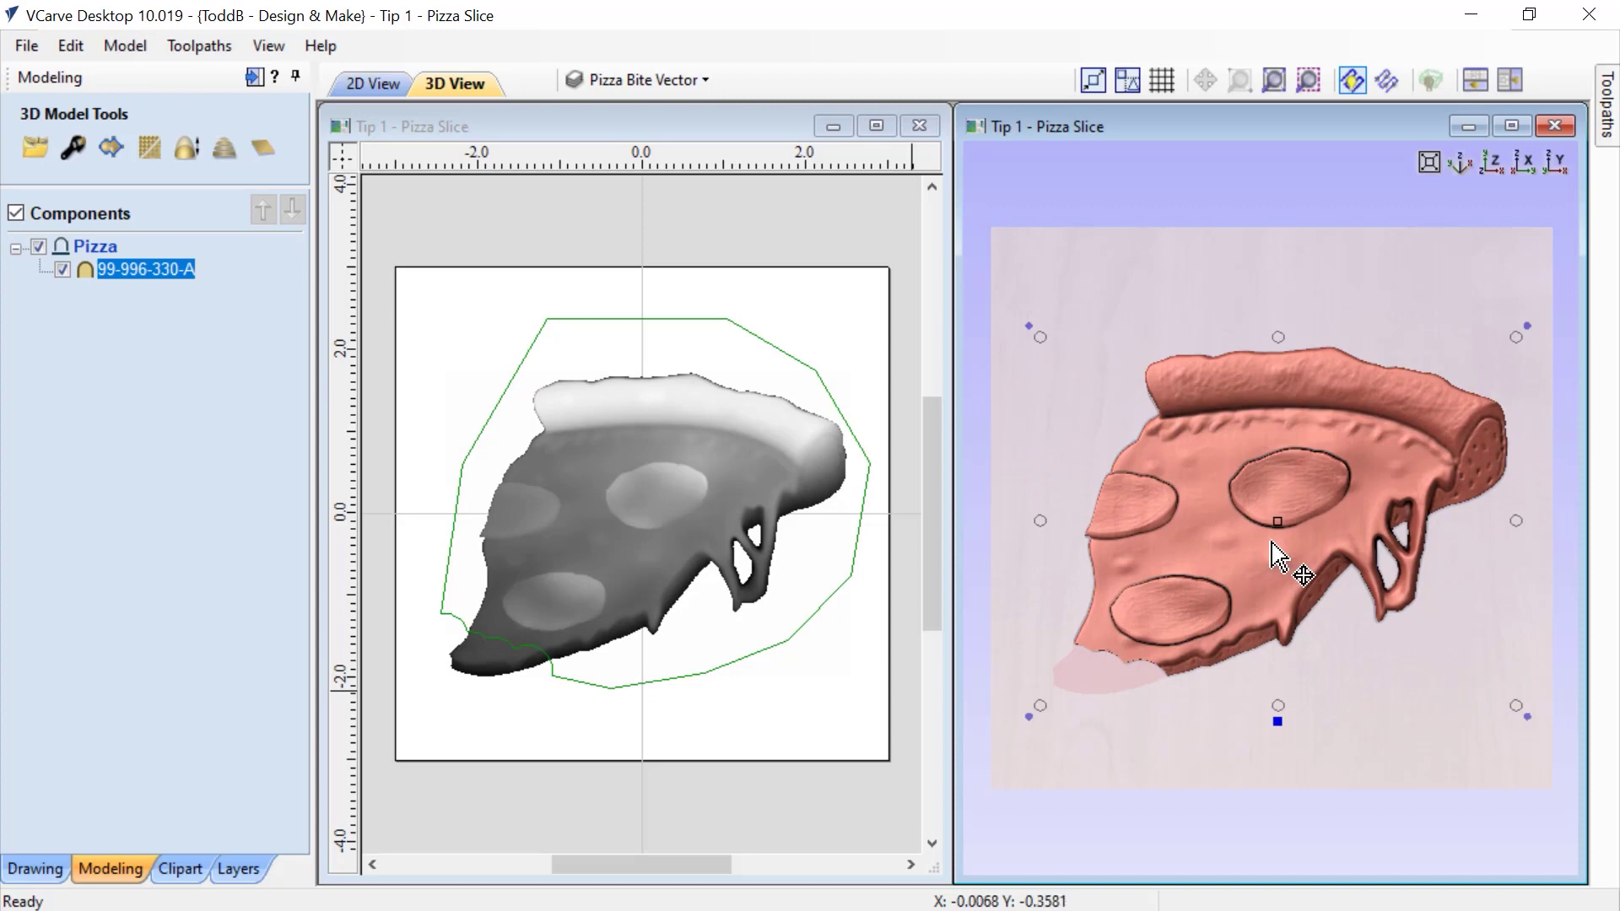
pyautogui.moveTo(1271, 550); pyautogui.dragTo(1255, 563)
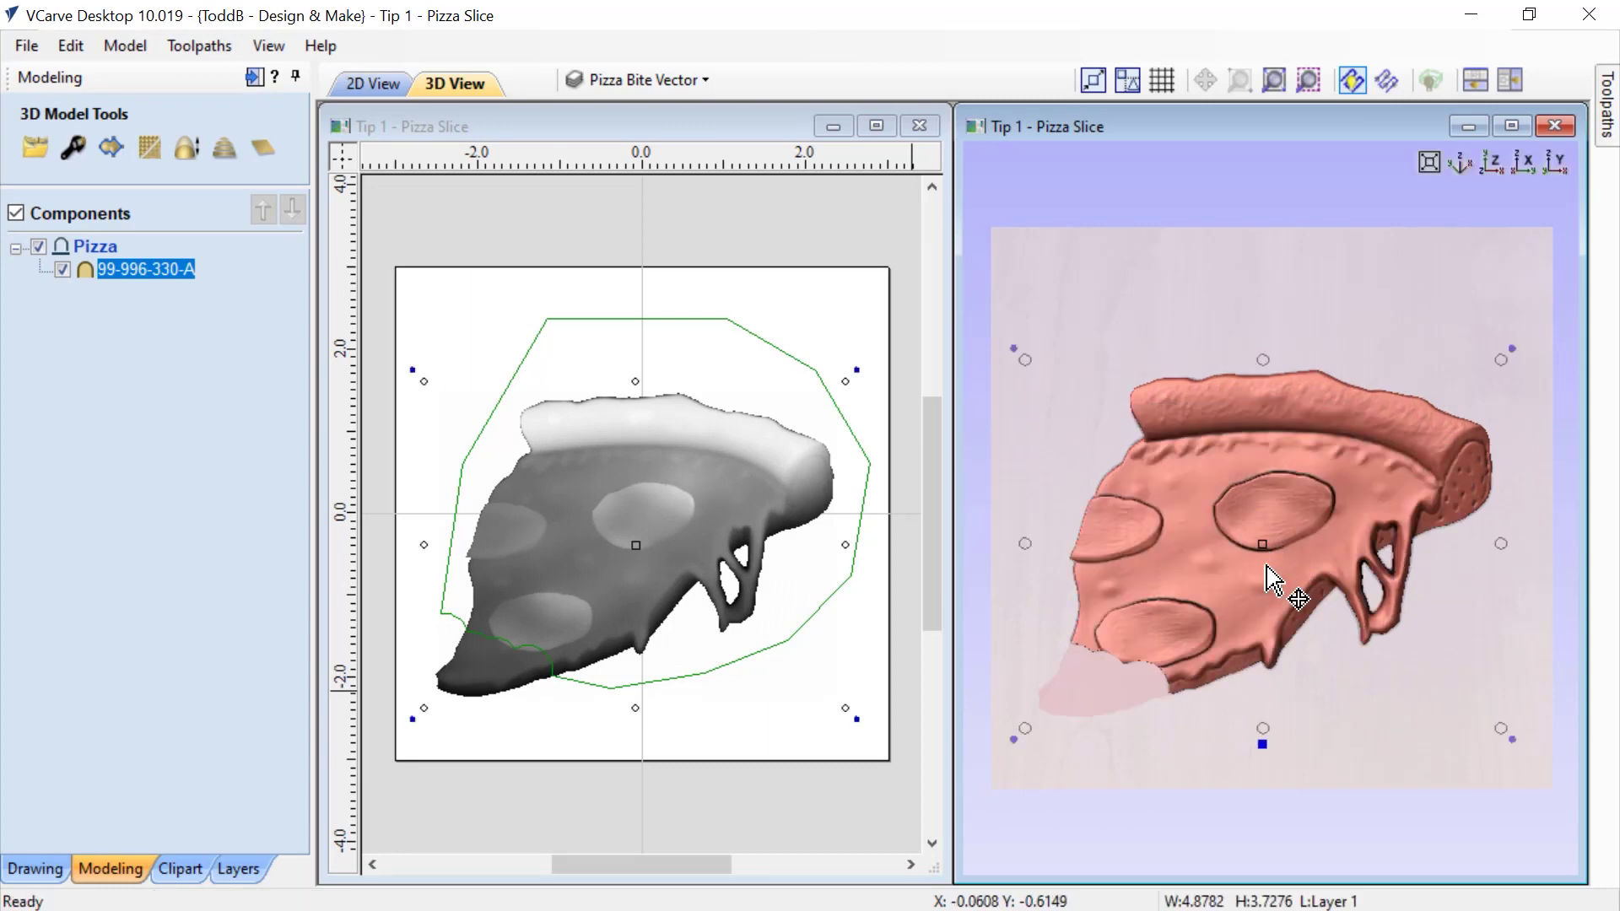
pyautogui.click(1239, 312)
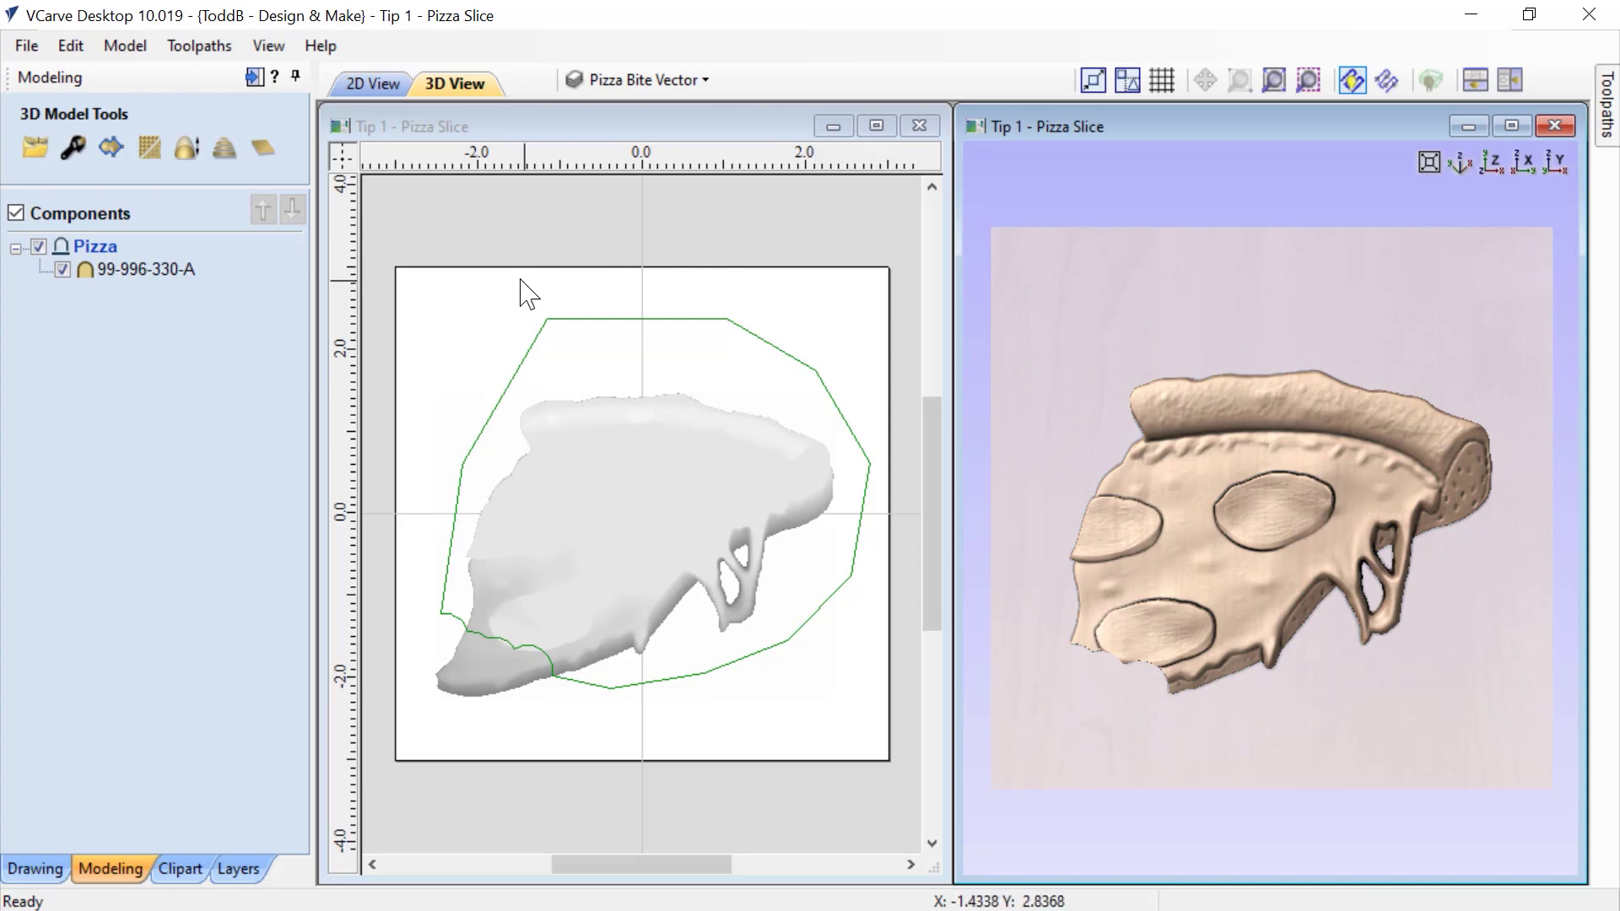
# Rename the Pizza level to 'Pizza Bite - Clip'.
pyautogui.click(99, 247)
pyautogui.click(118, 250)
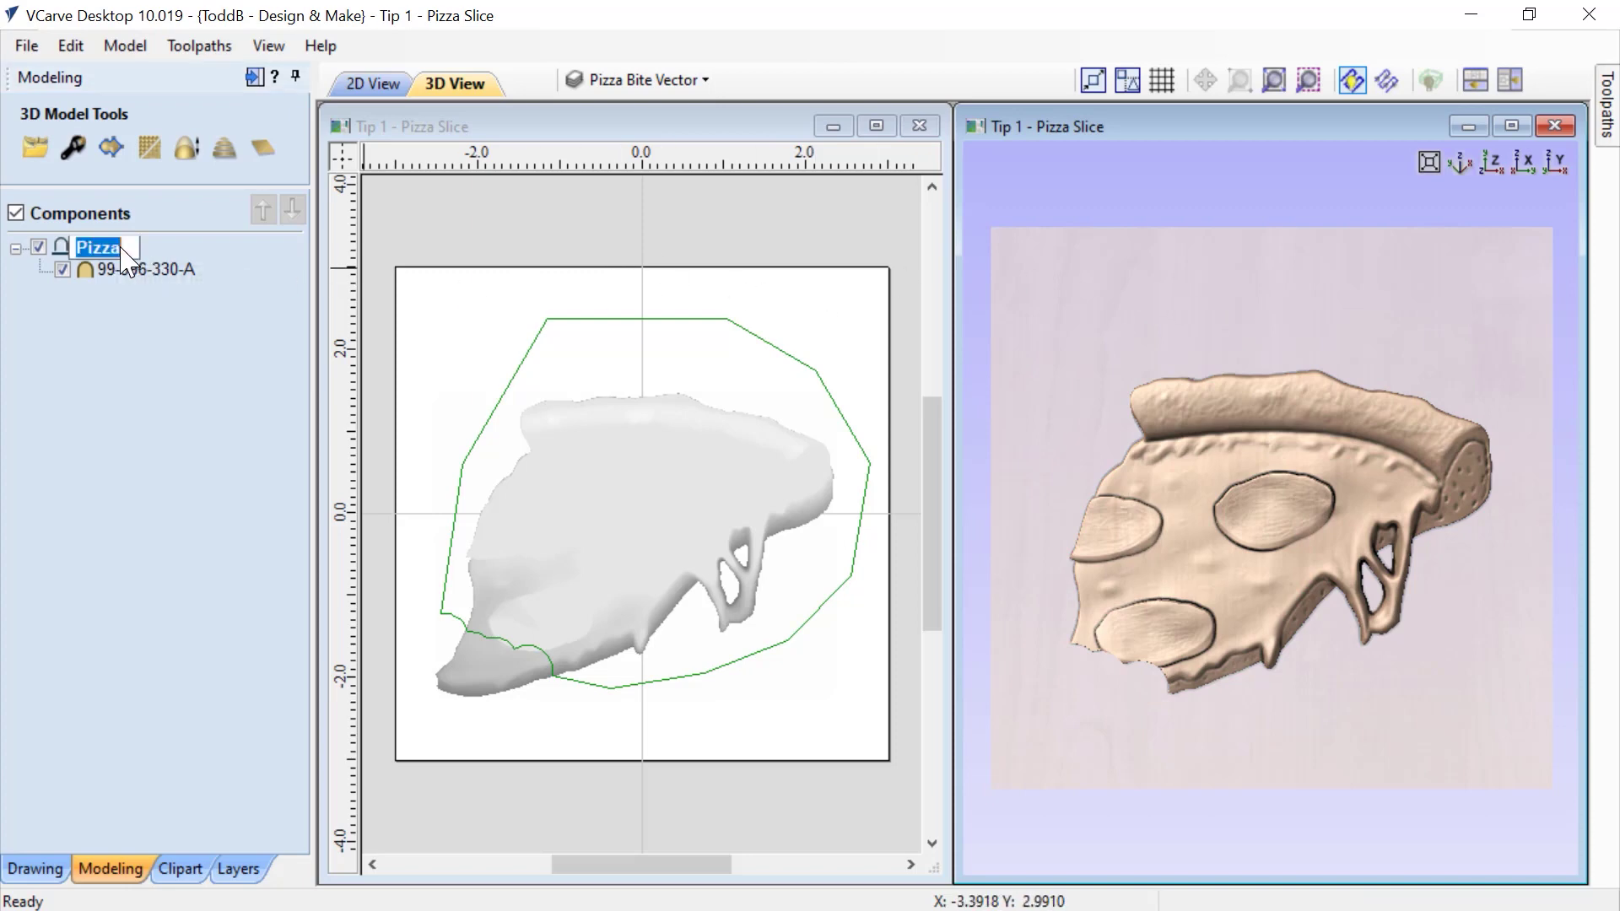
pyautogui.click(122, 247)
pyautogui.write('Bite - Clip')
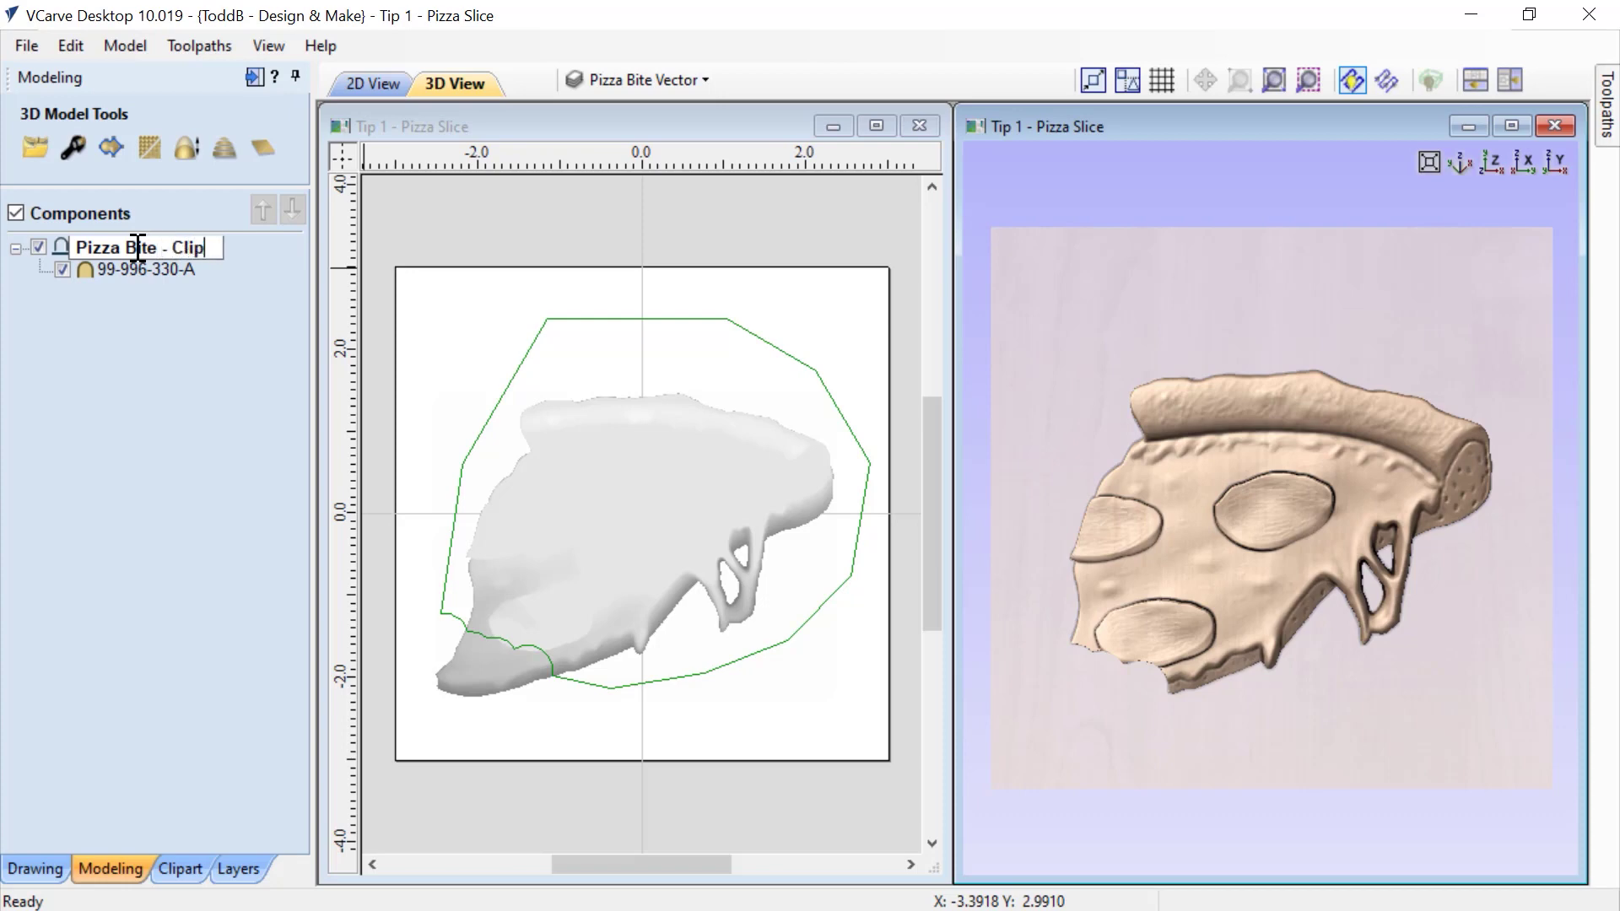
pyautogui.press('Return')
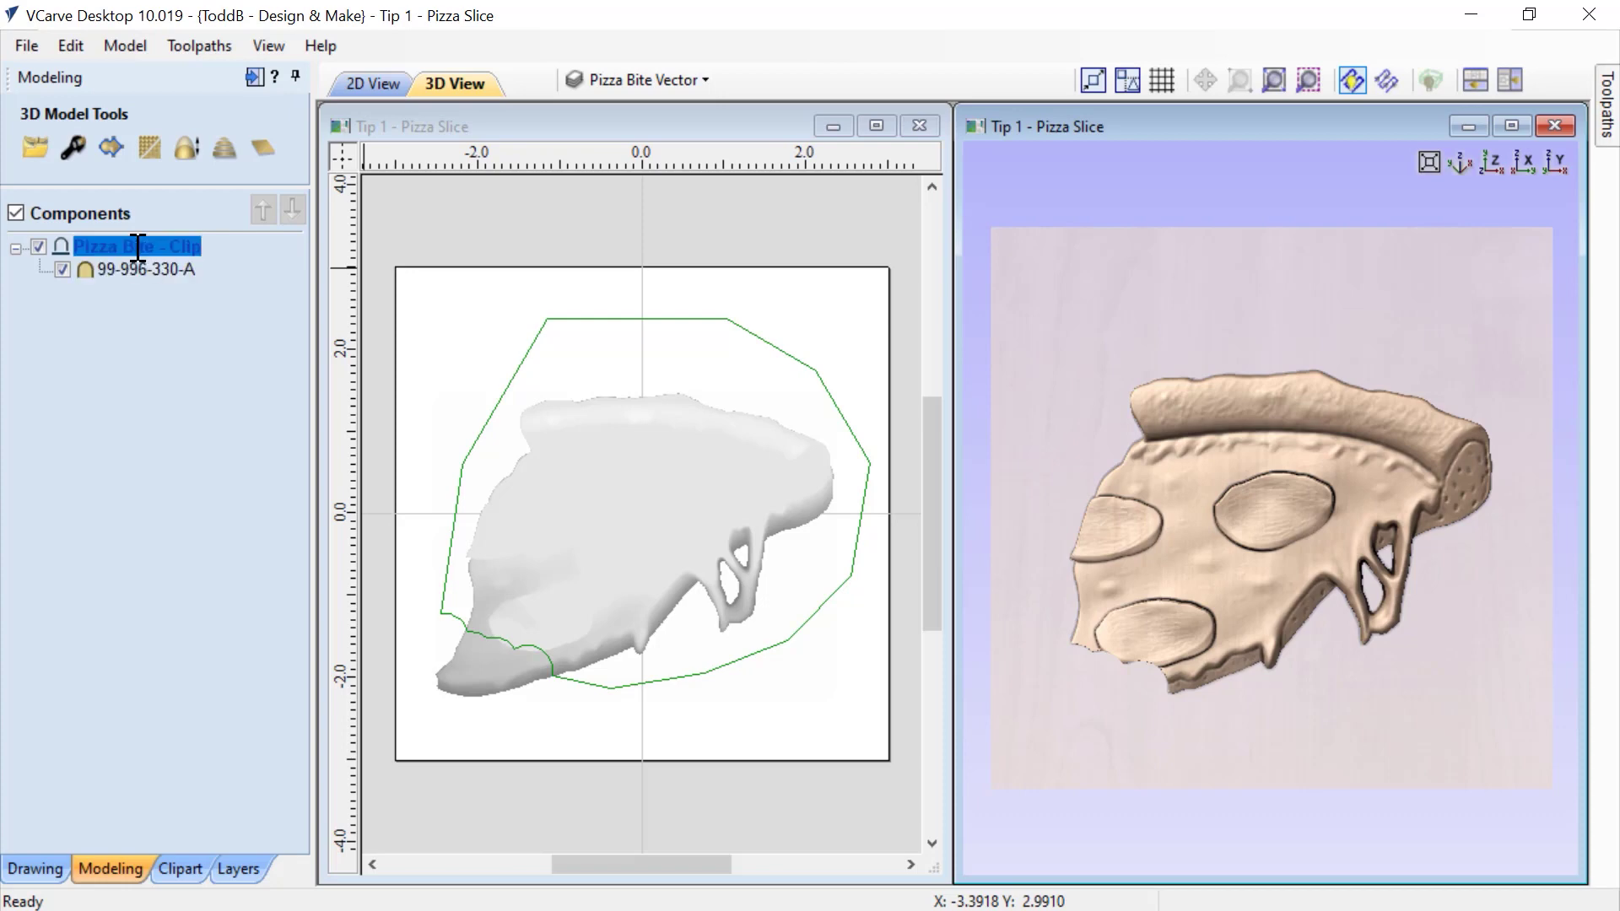
pyautogui.click(149, 305)
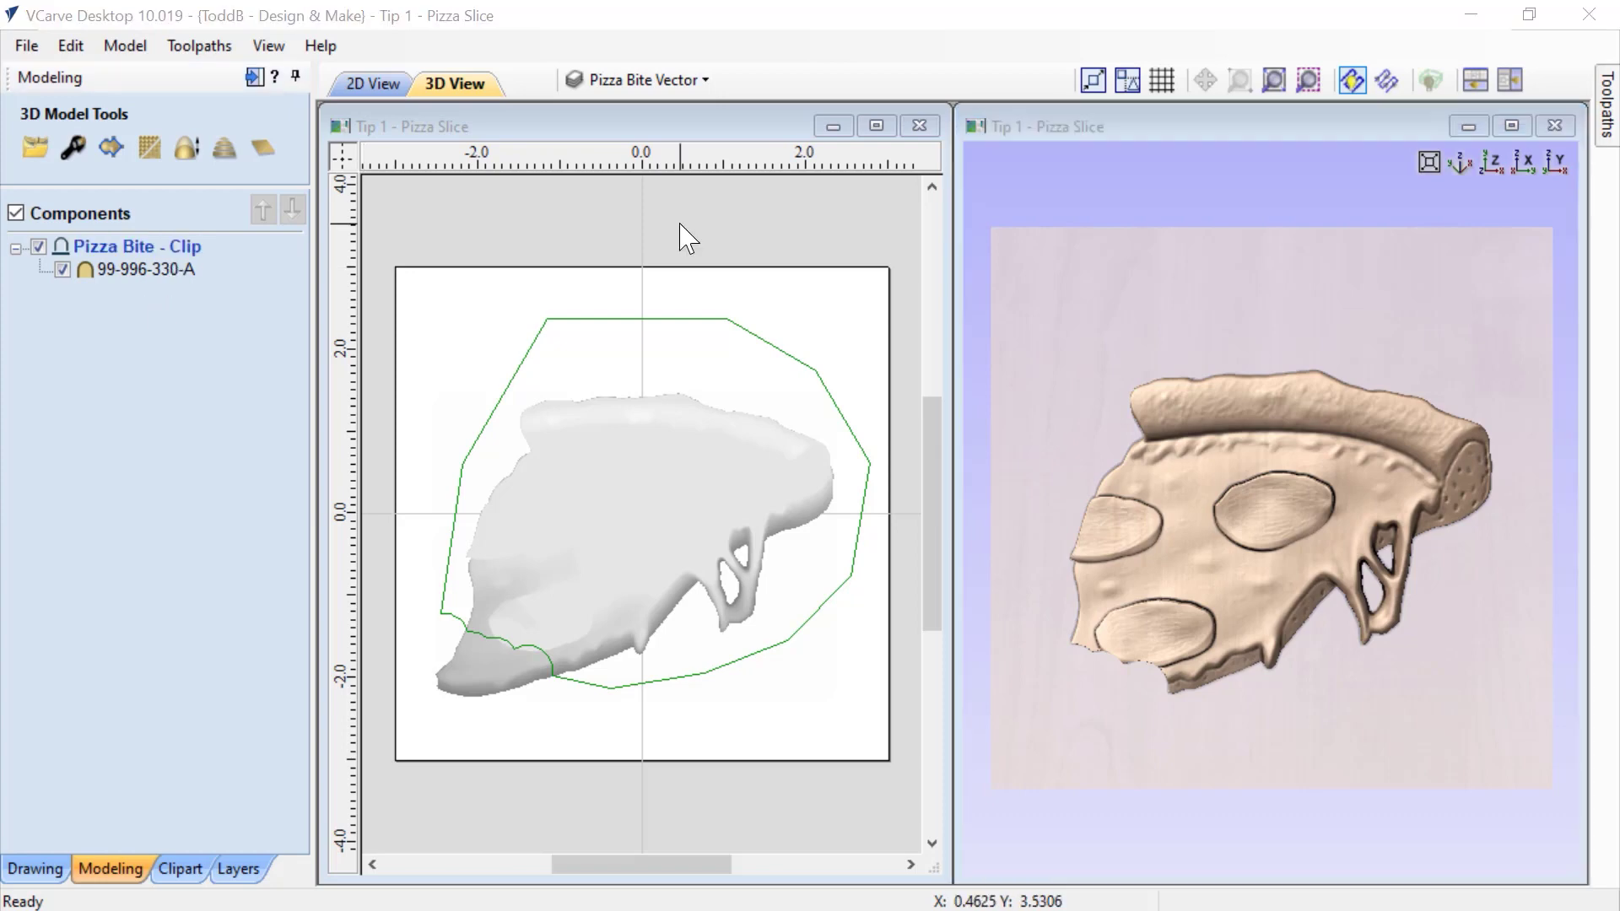
# Move the bite outline up and right, then clip the Pizza Bite - Clip level to it.
pyautogui.click(577, 321)
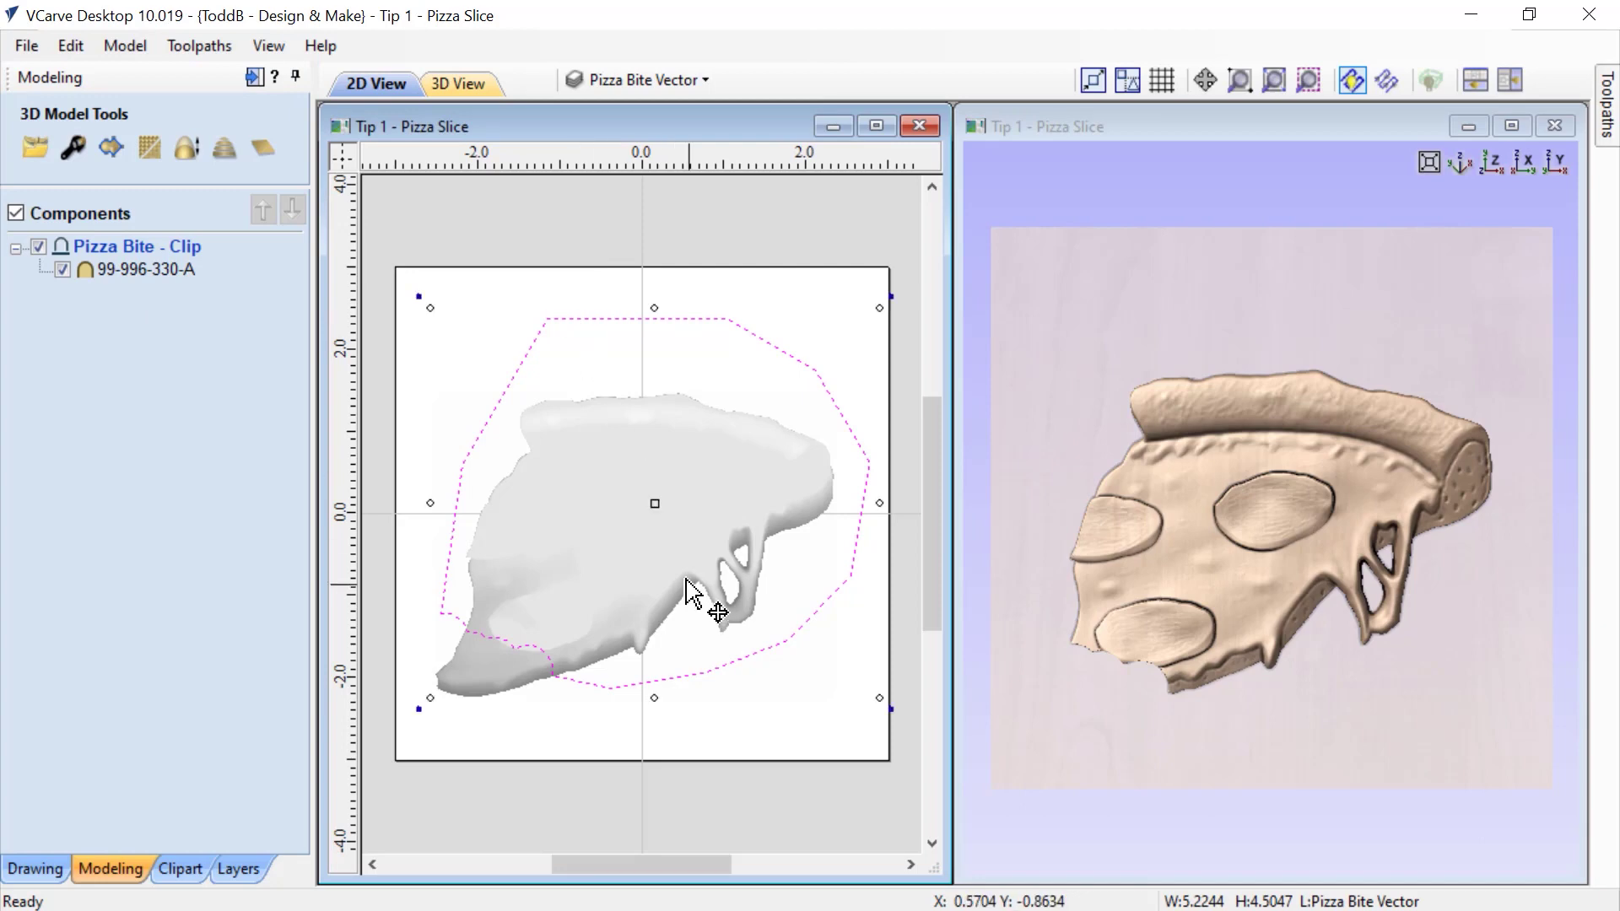
pyautogui.moveTo(657, 502); pyautogui.dragTo(683, 482)
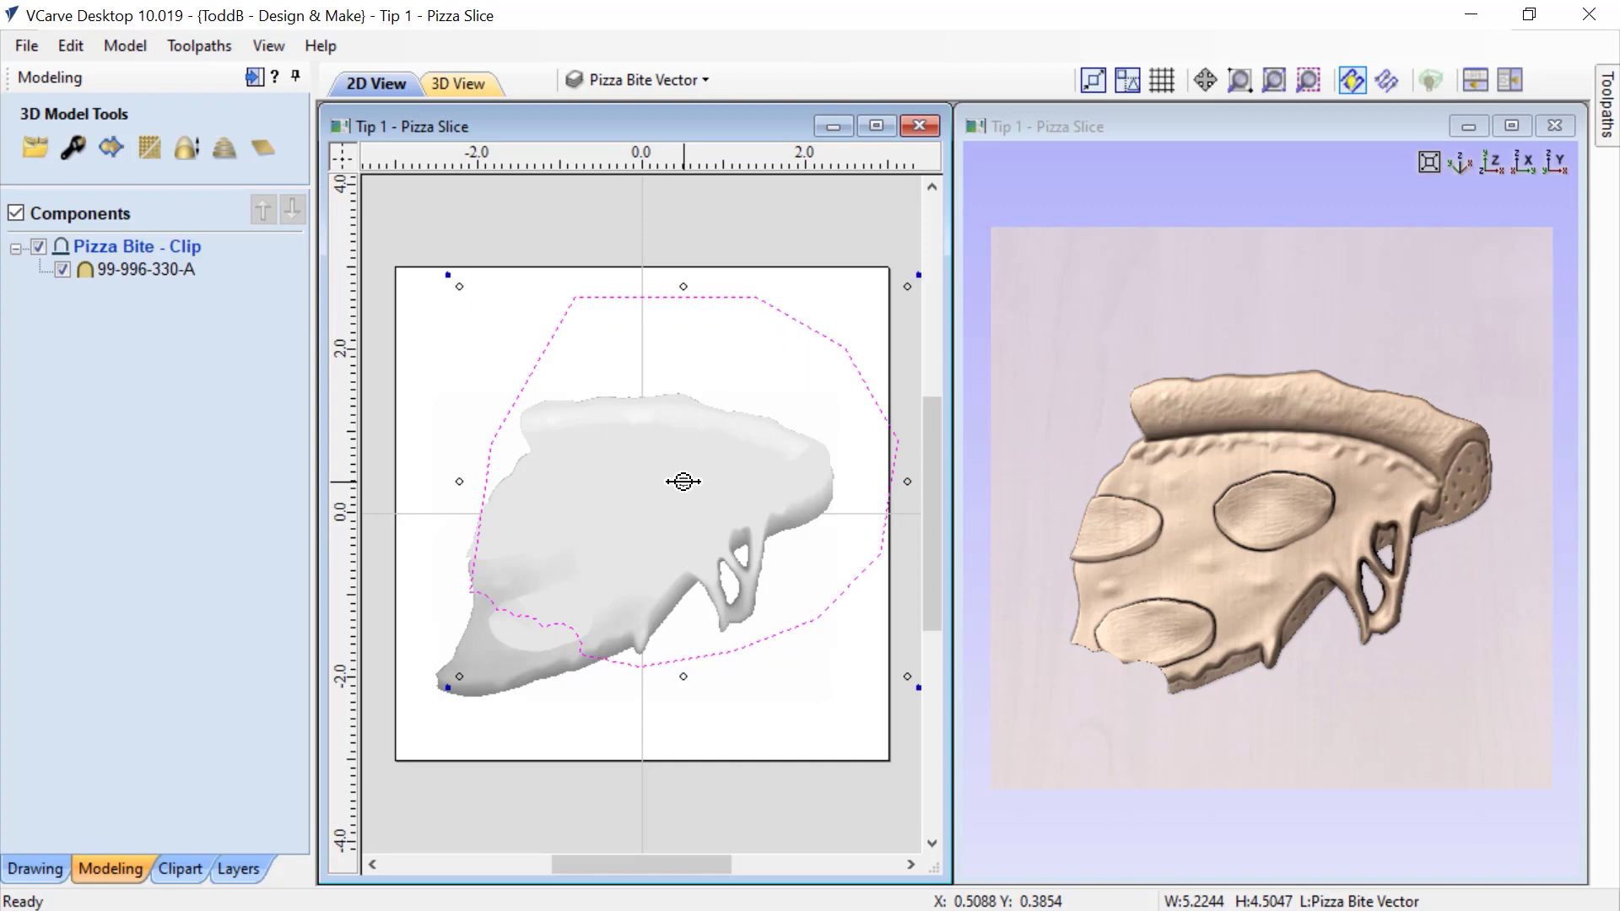
pyautogui.rightClick(101, 253)
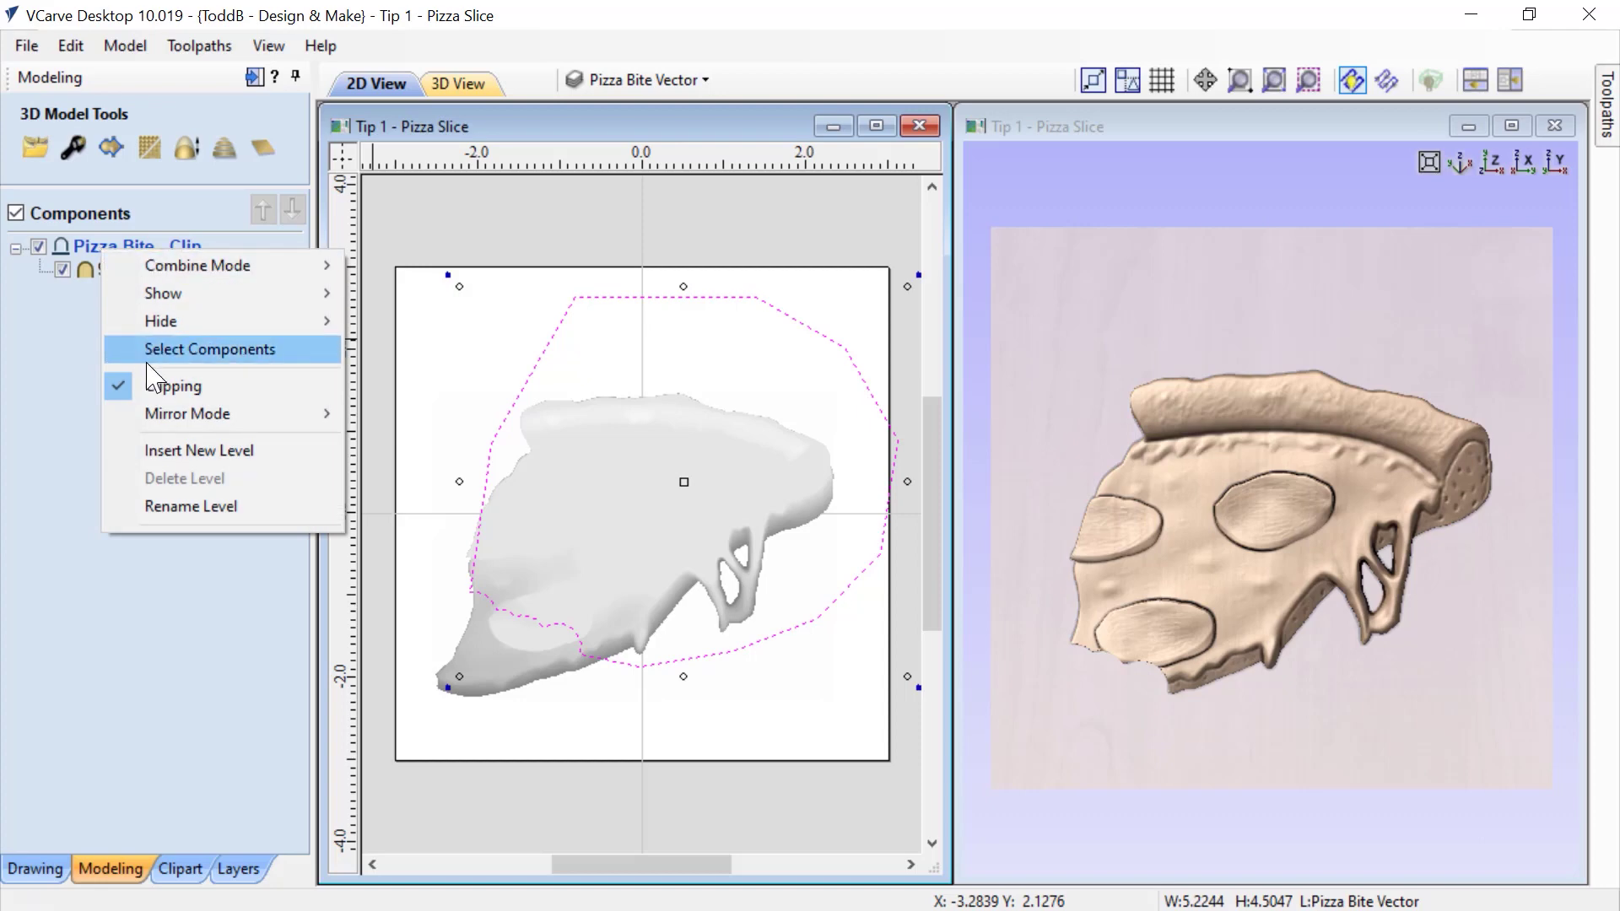
pyautogui.press('Escape')
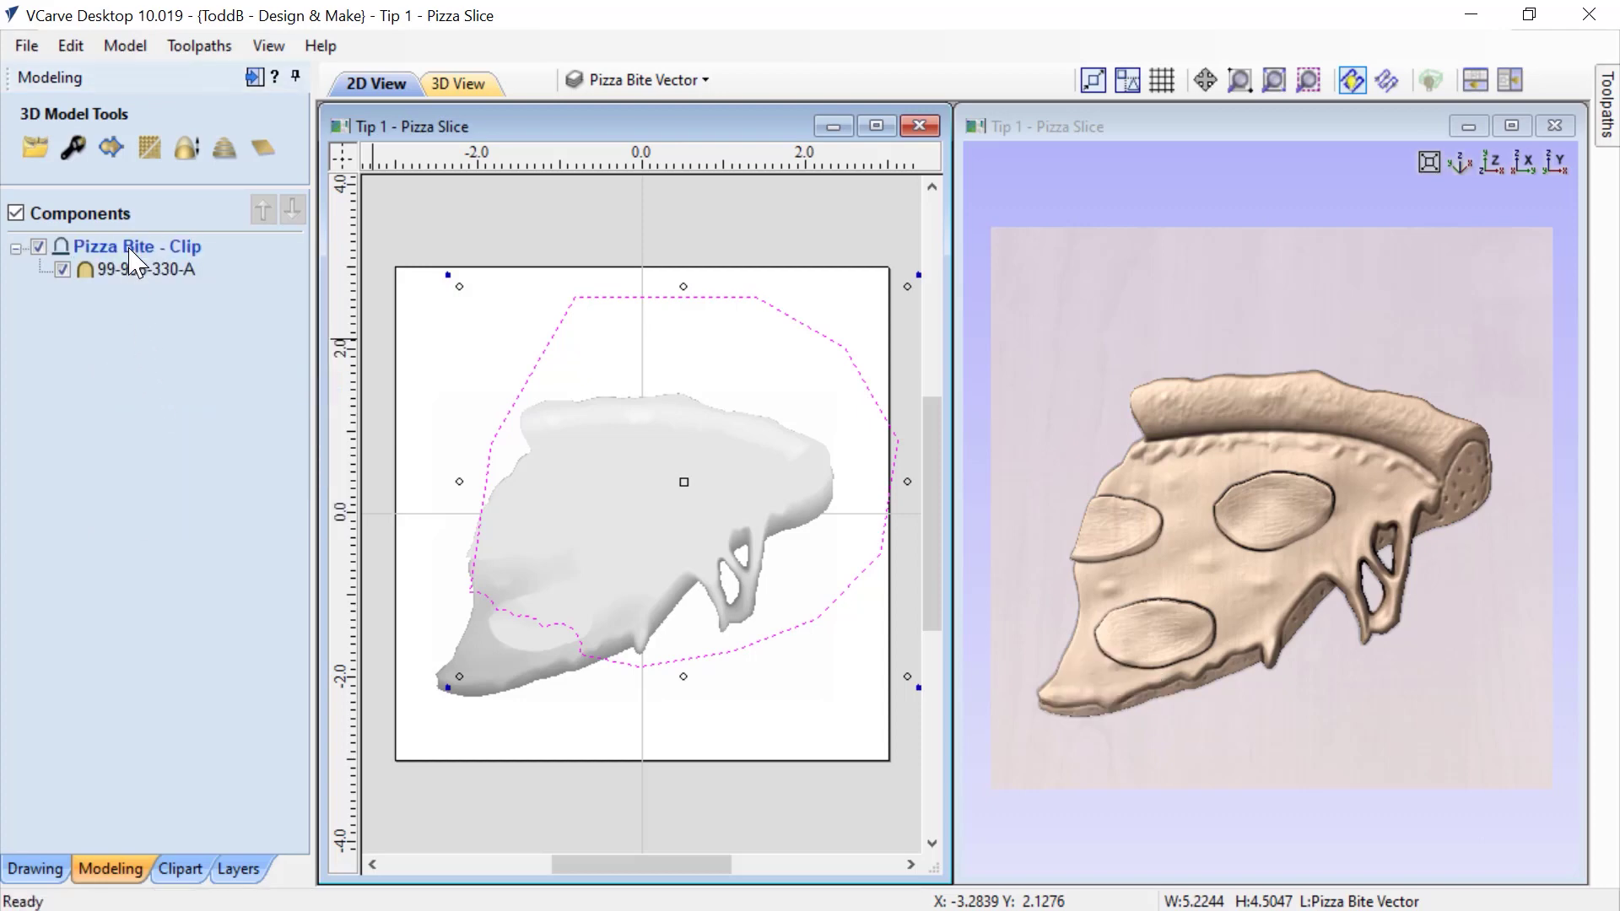
pyautogui.rightClick(131, 249)
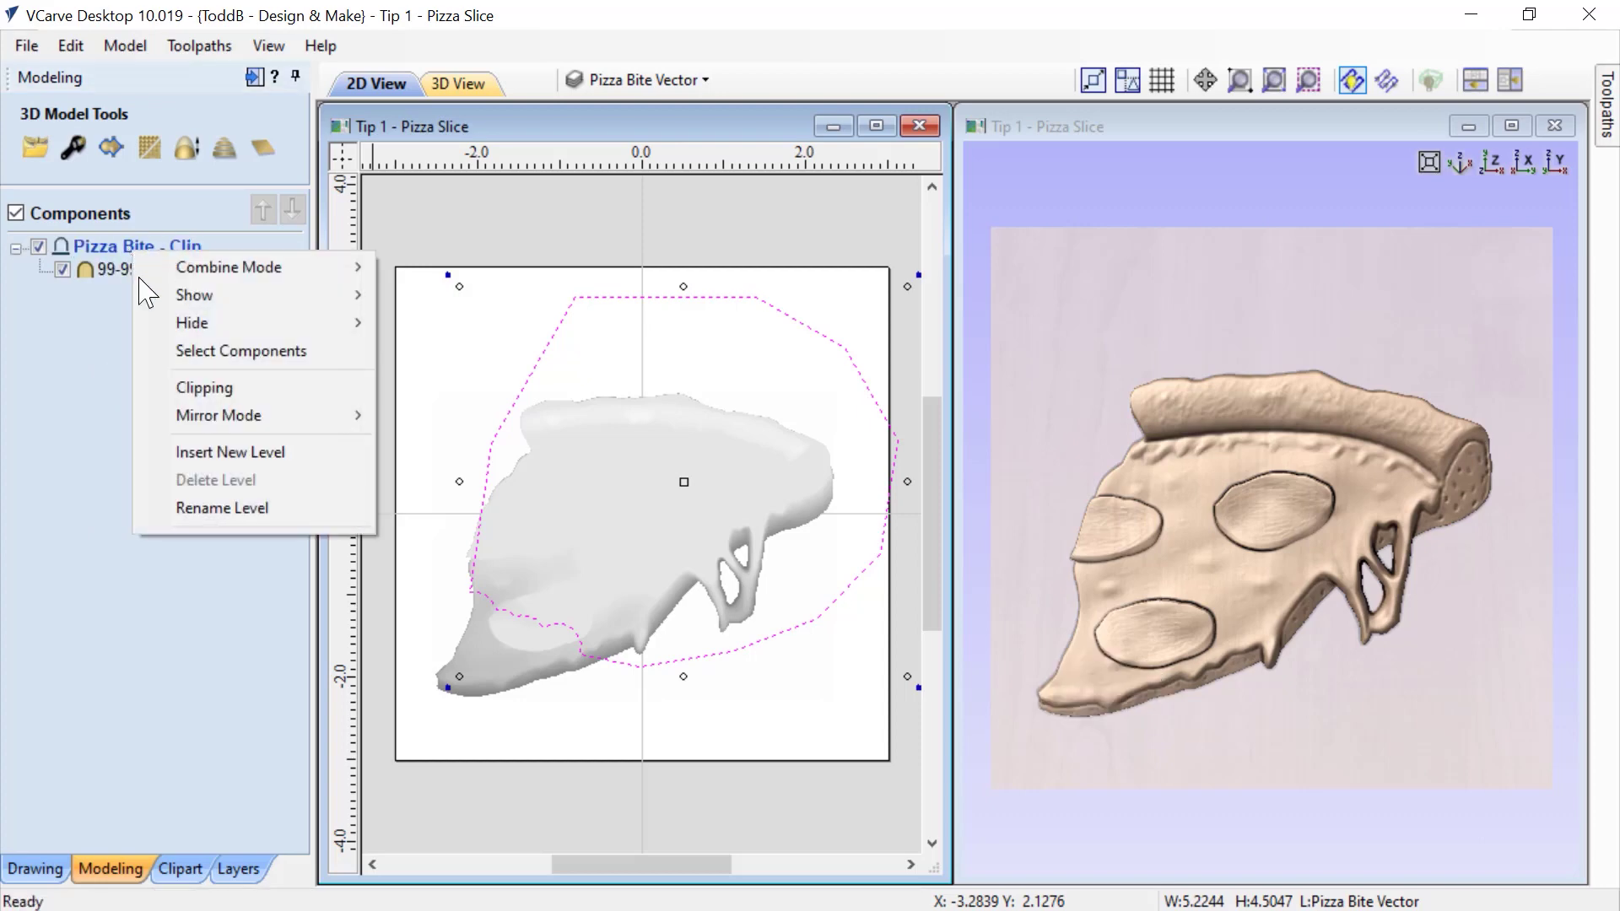
pyautogui.click(186, 390)
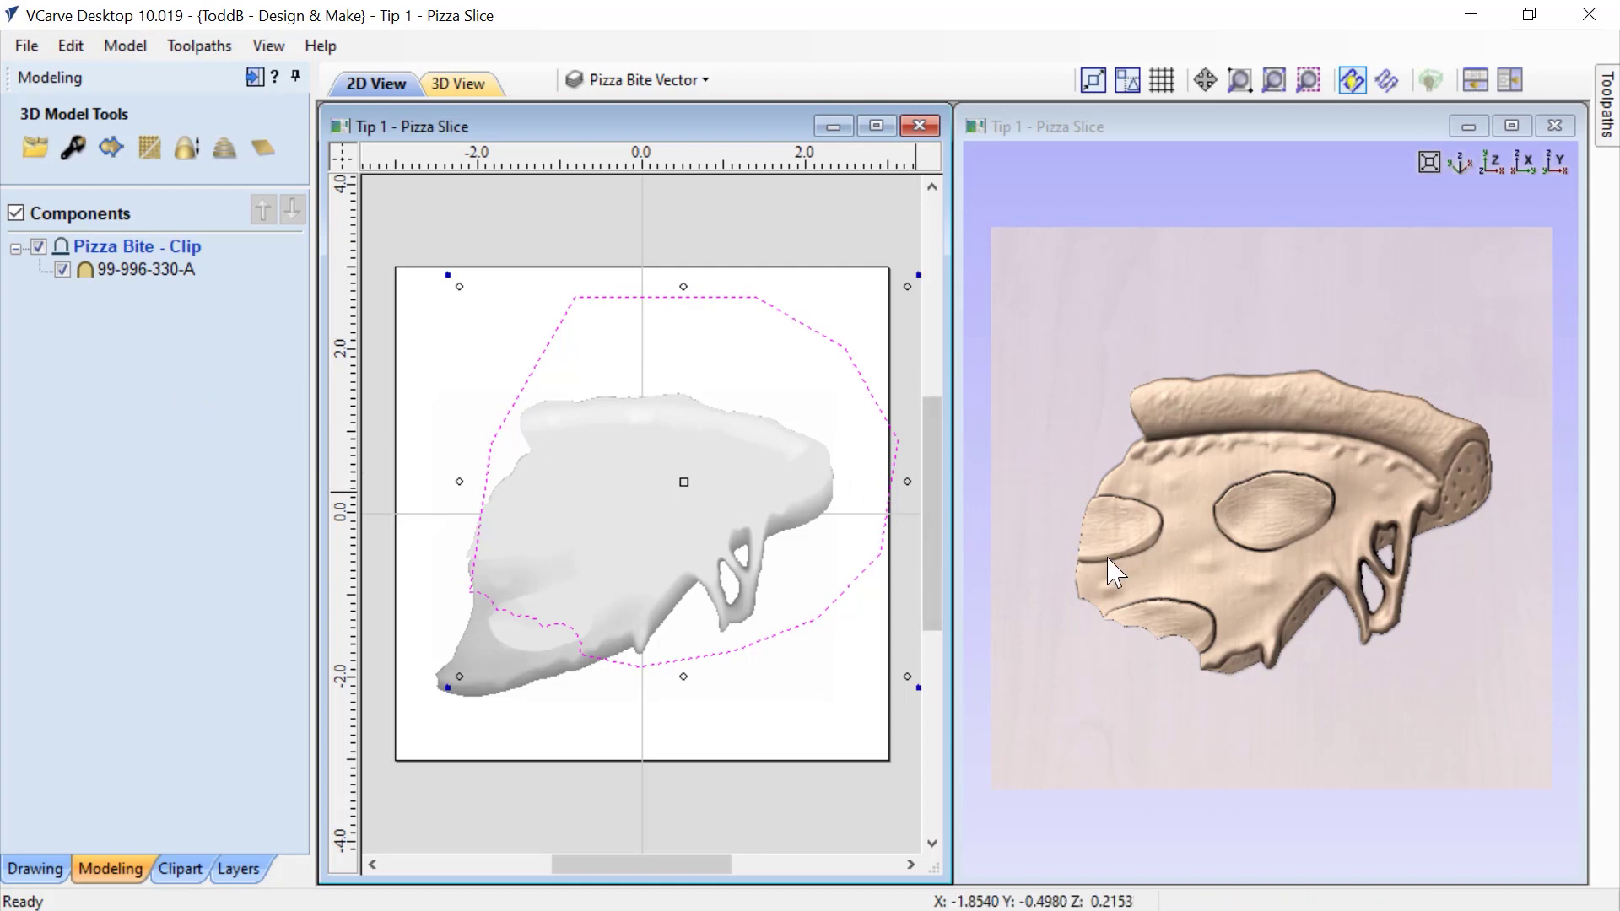
# Move the pizza slice component up and to the right.
pyautogui.click(740, 515)
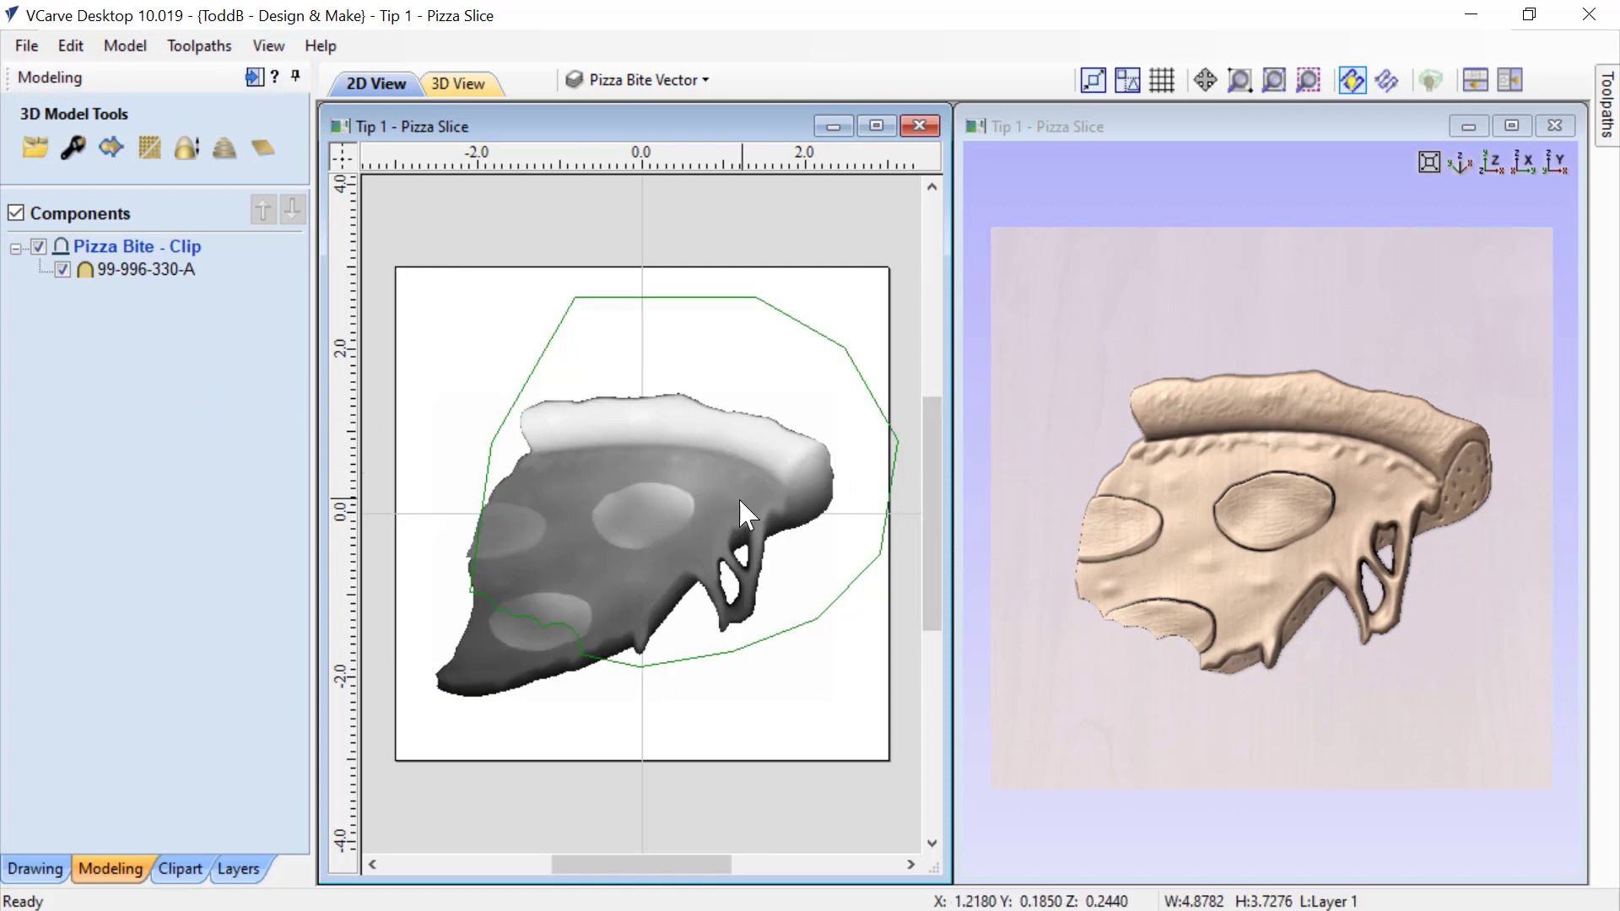
pyautogui.click(711, 504)
pyautogui.moveTo(683, 510); pyautogui.dragTo(713, 498)
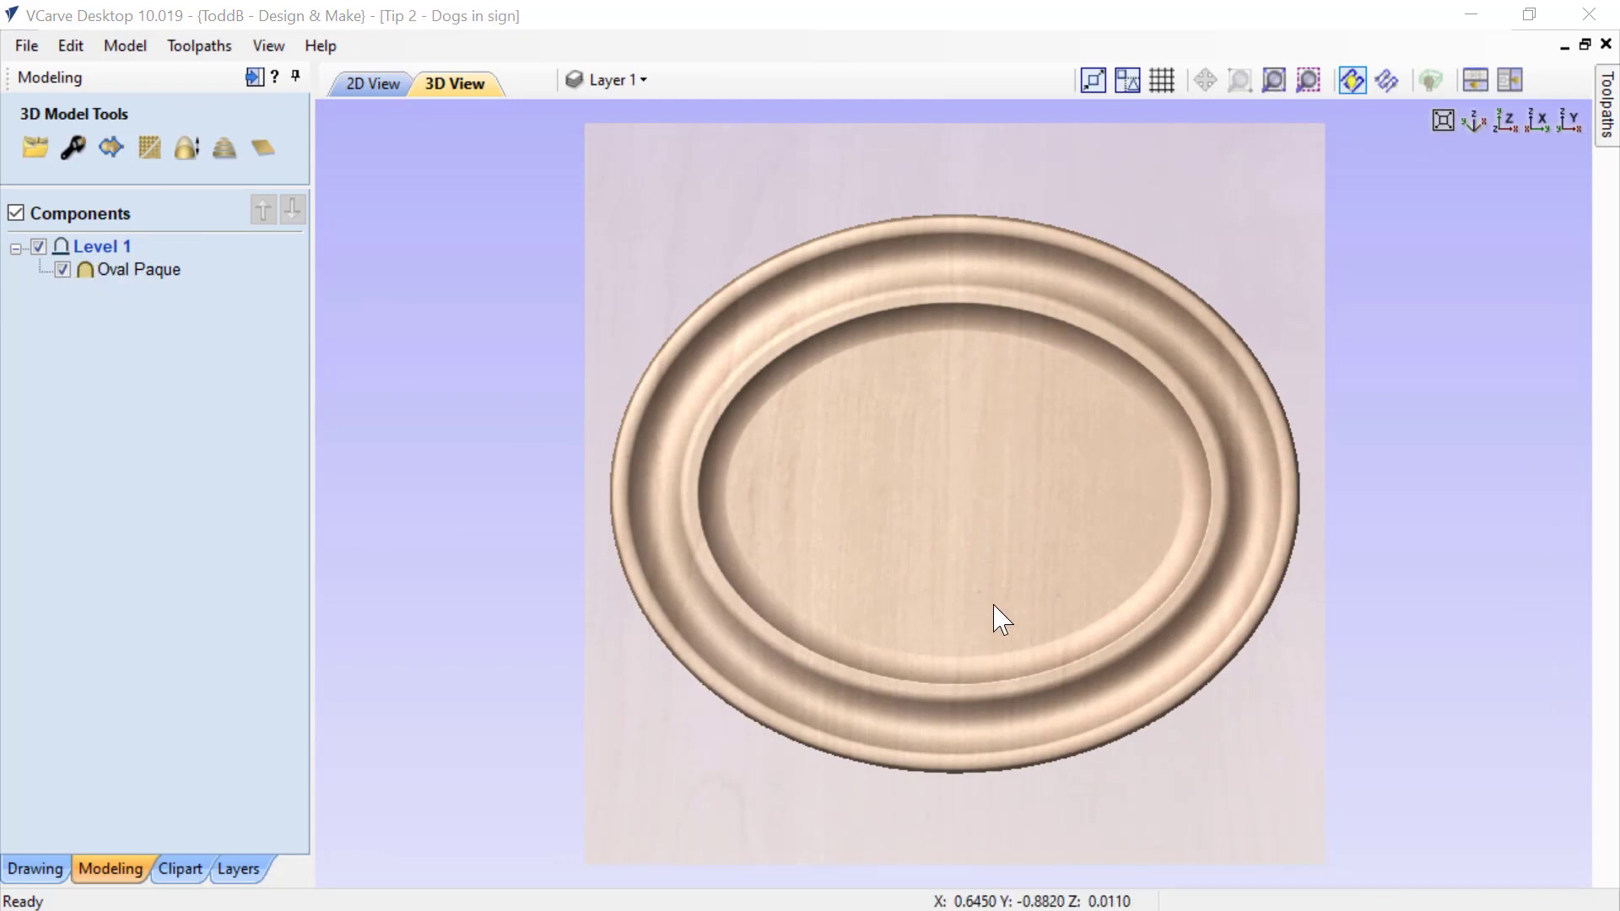
# Tilt the Oval Paque plaque into perspective, then return to the top-down Z view.
pyautogui.moveTo(875, 716); pyautogui.dragTo(1033, 533)
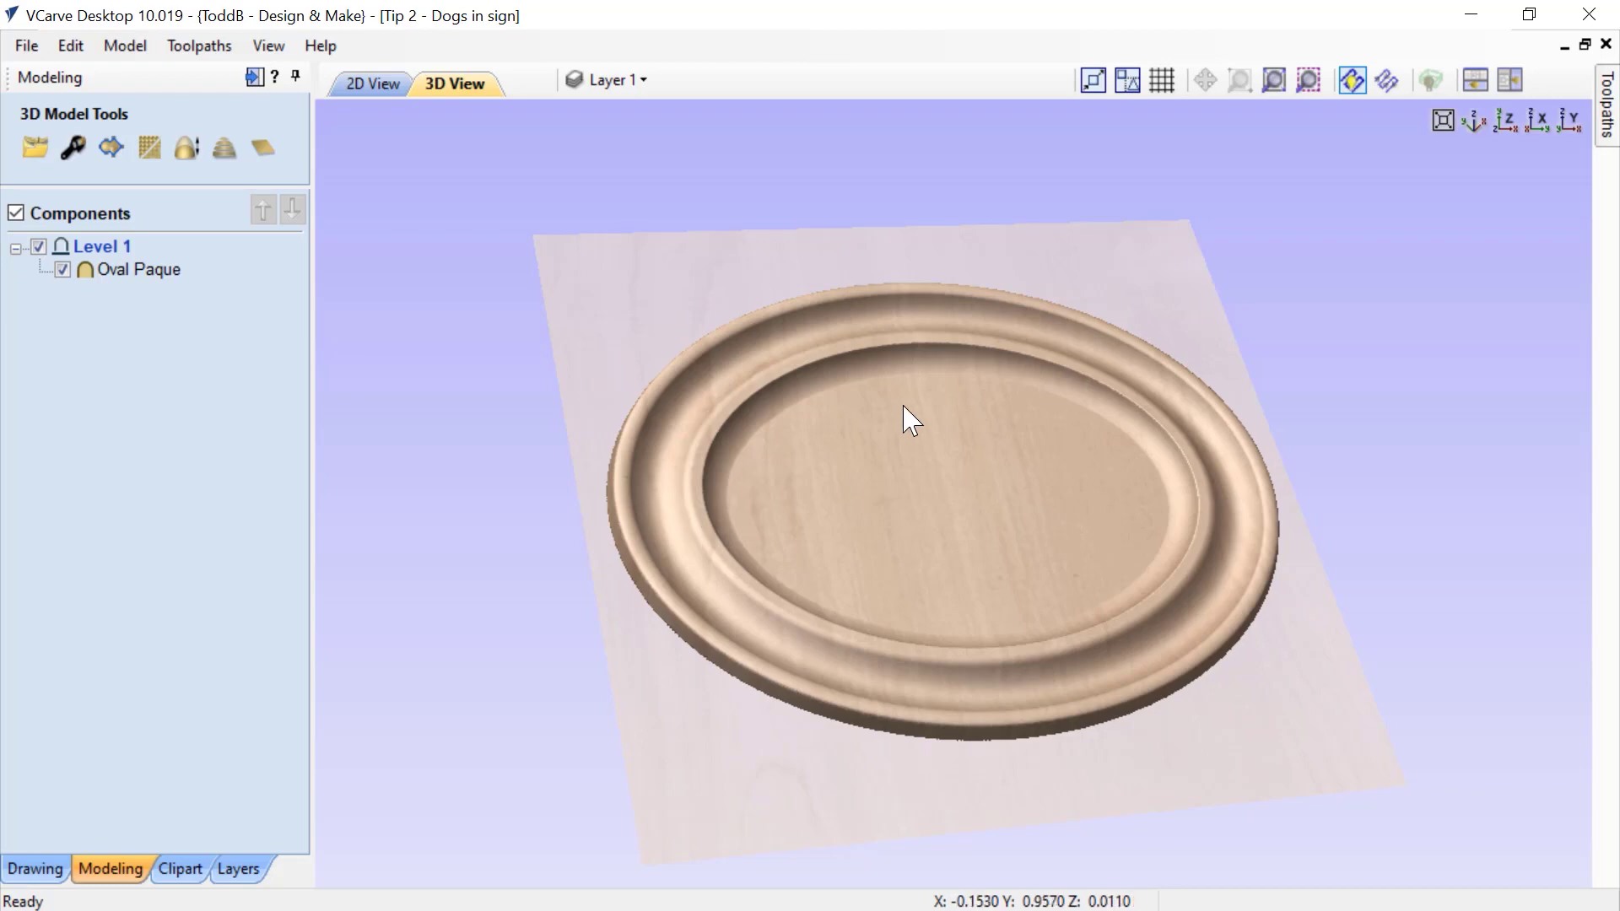
pyautogui.click(1506, 121)
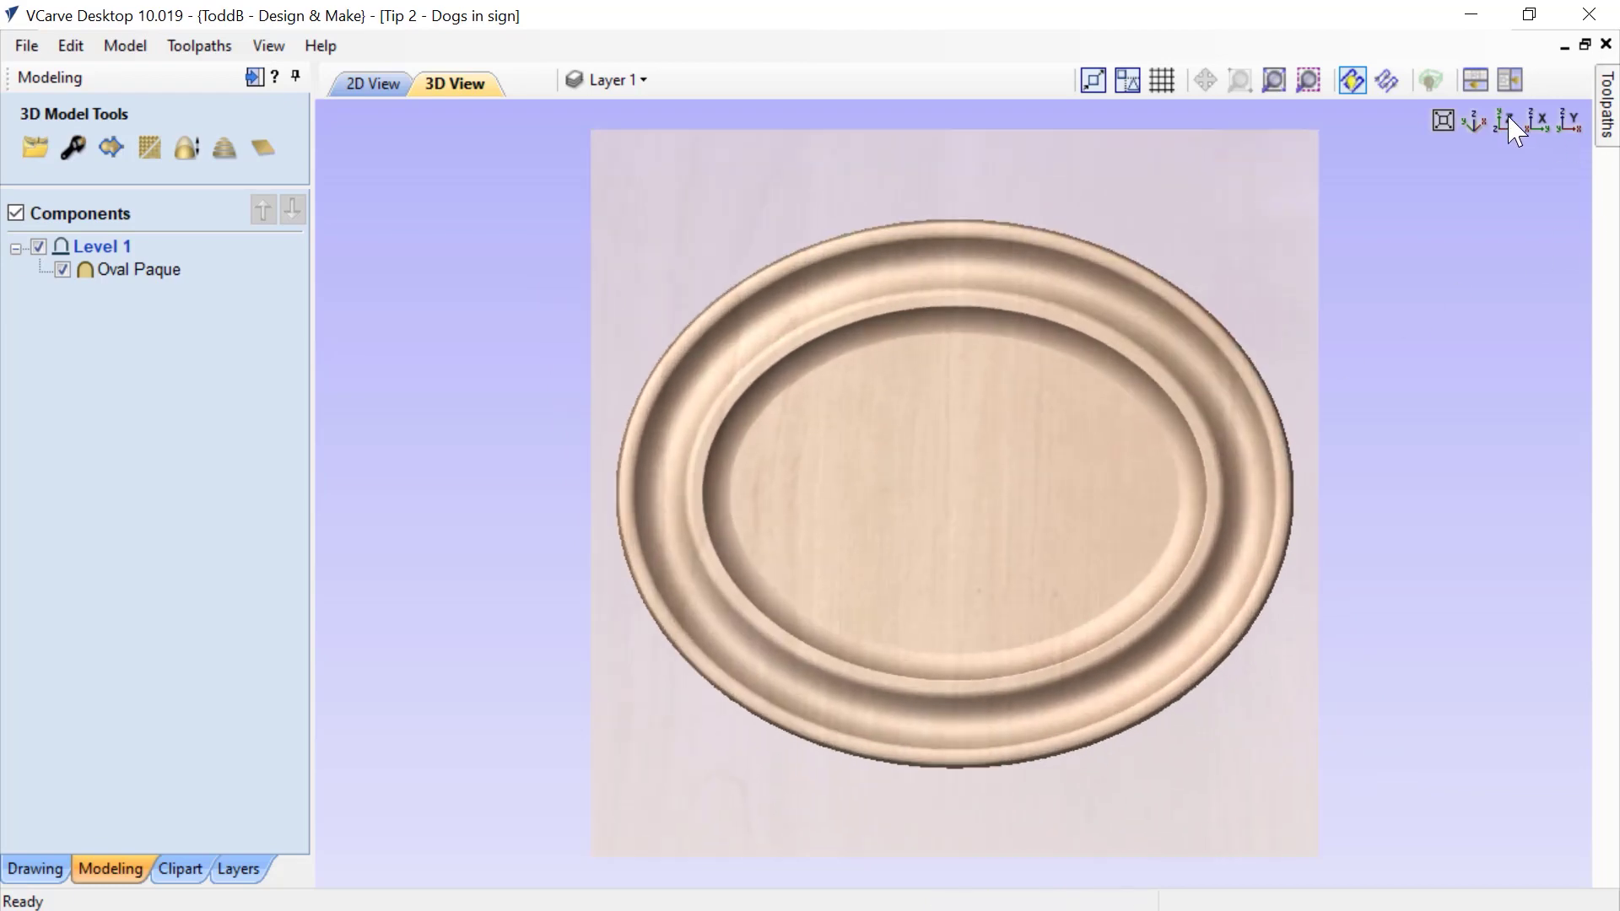
# Add the King Charles dog head clipart, scale it down and place it on the plaque's left.
pyautogui.click(178, 869)
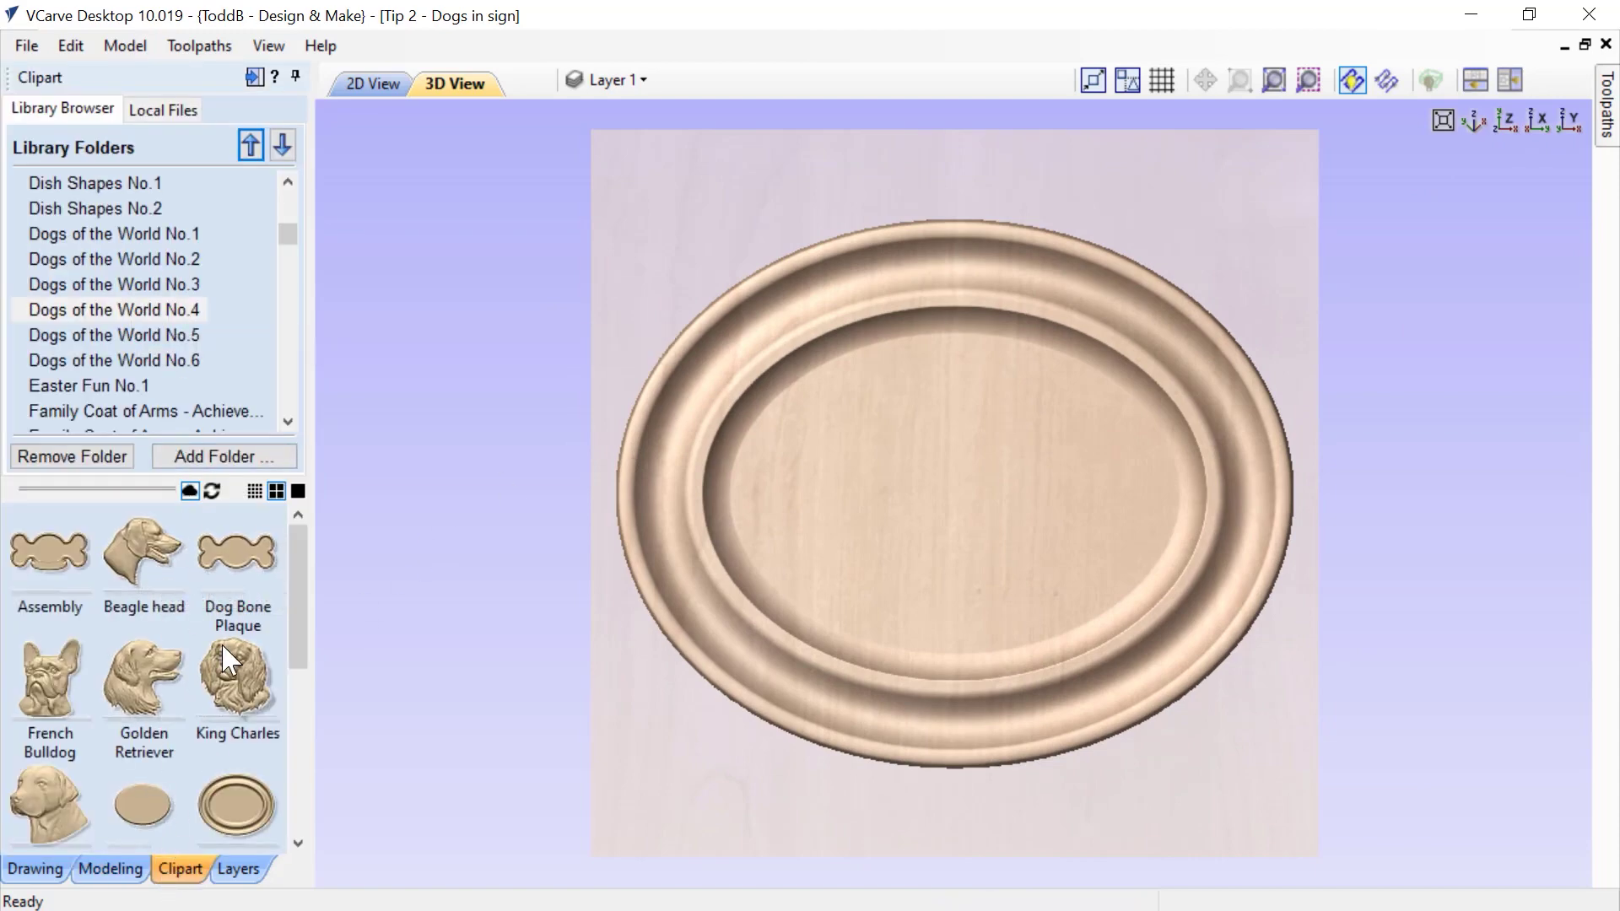
pyautogui.doubleClick(228, 674)
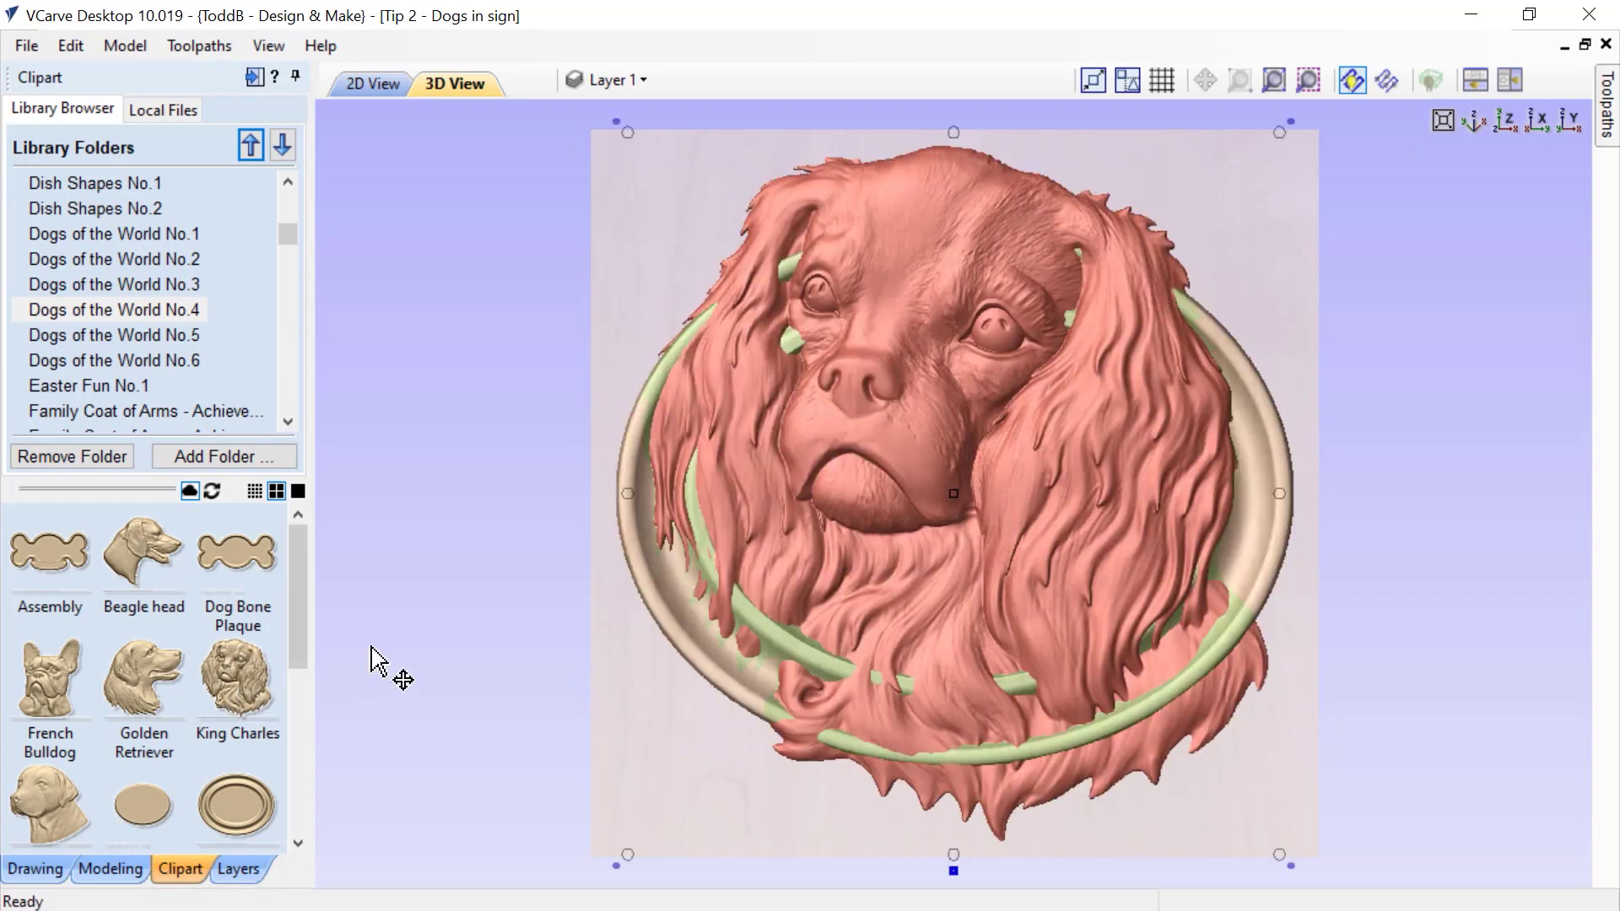
pyautogui.moveTo(1281, 133); pyautogui.dragTo(981, 411)
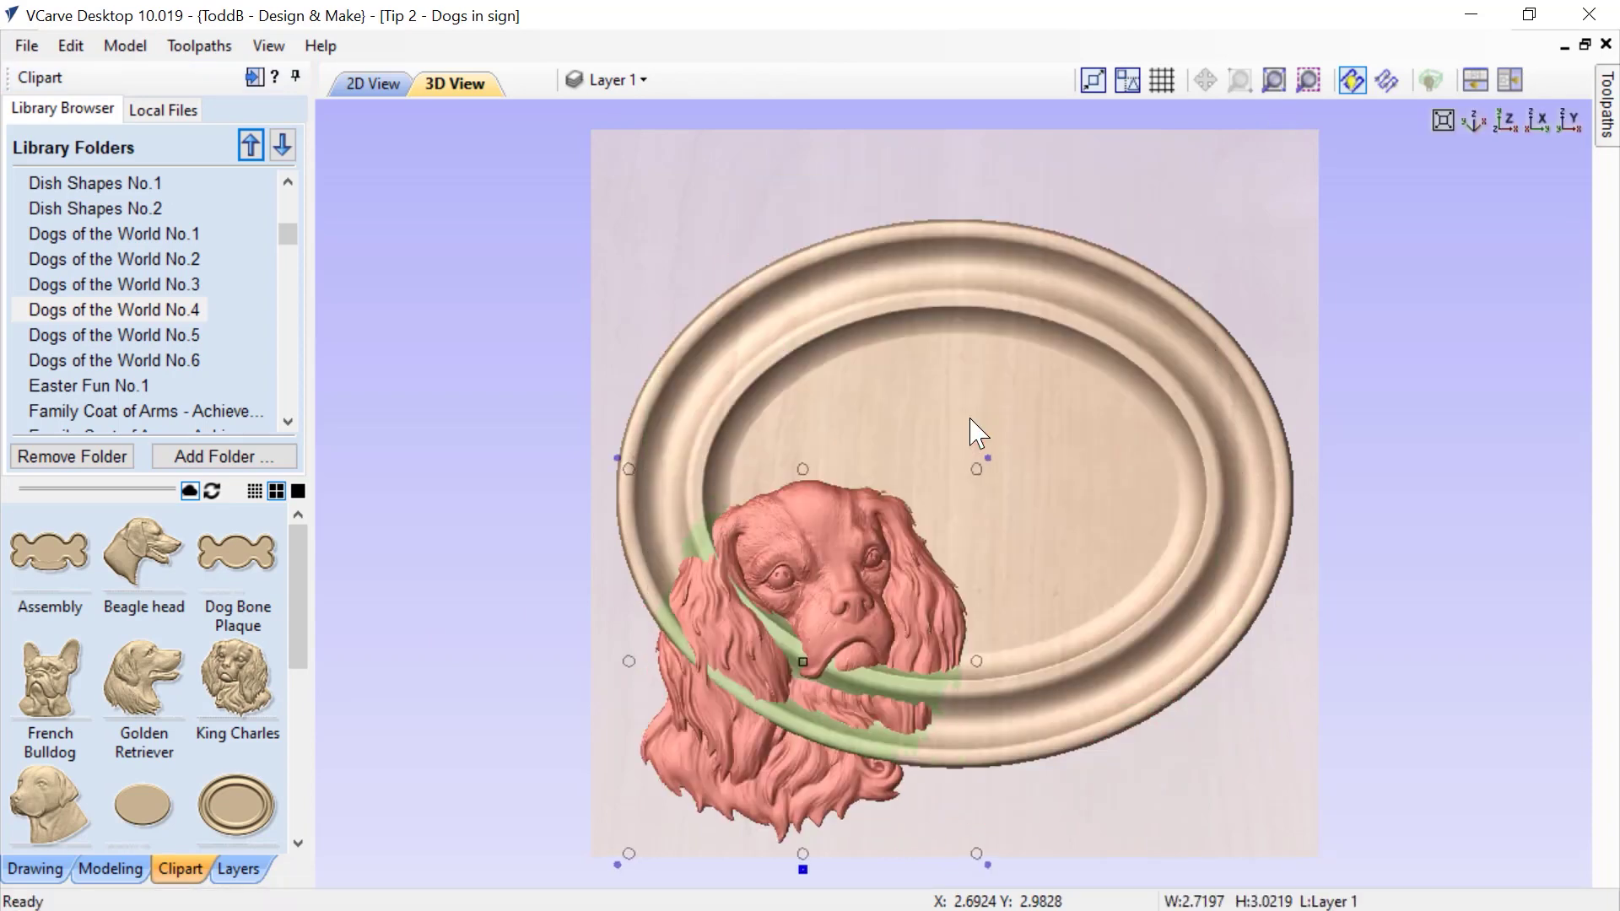
pyautogui.moveTo(814, 650); pyautogui.dragTo(839, 533)
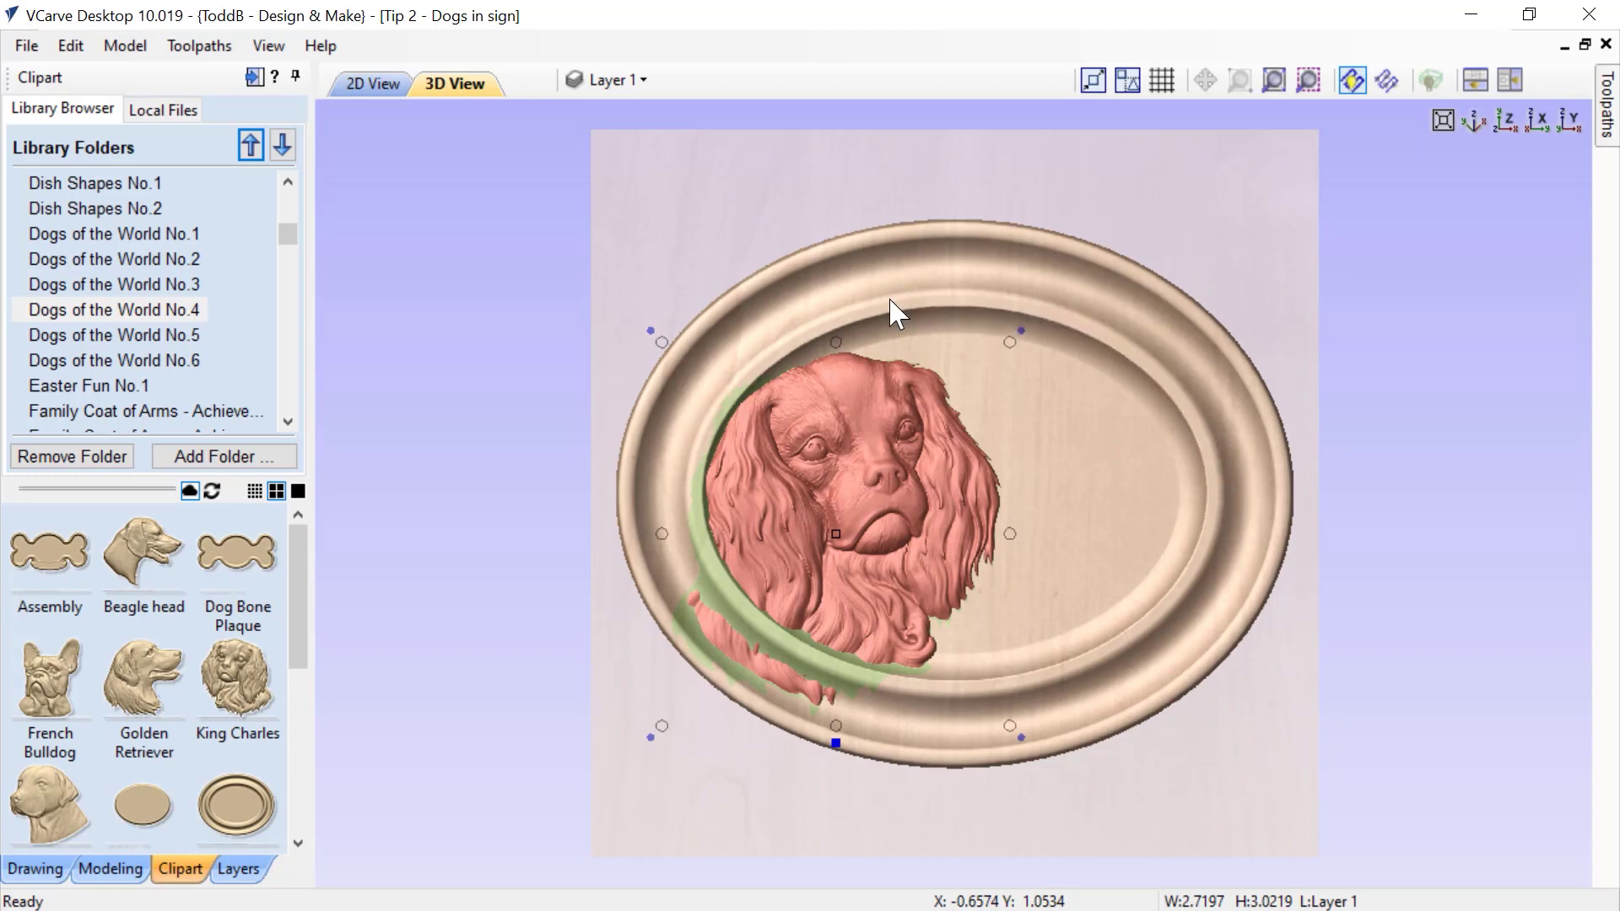
pyautogui.click(38, 871)
# Draw a 4.2 x 3.1 inch ellipse centred on the plaque along its recess.
pyautogui.click(371, 85)
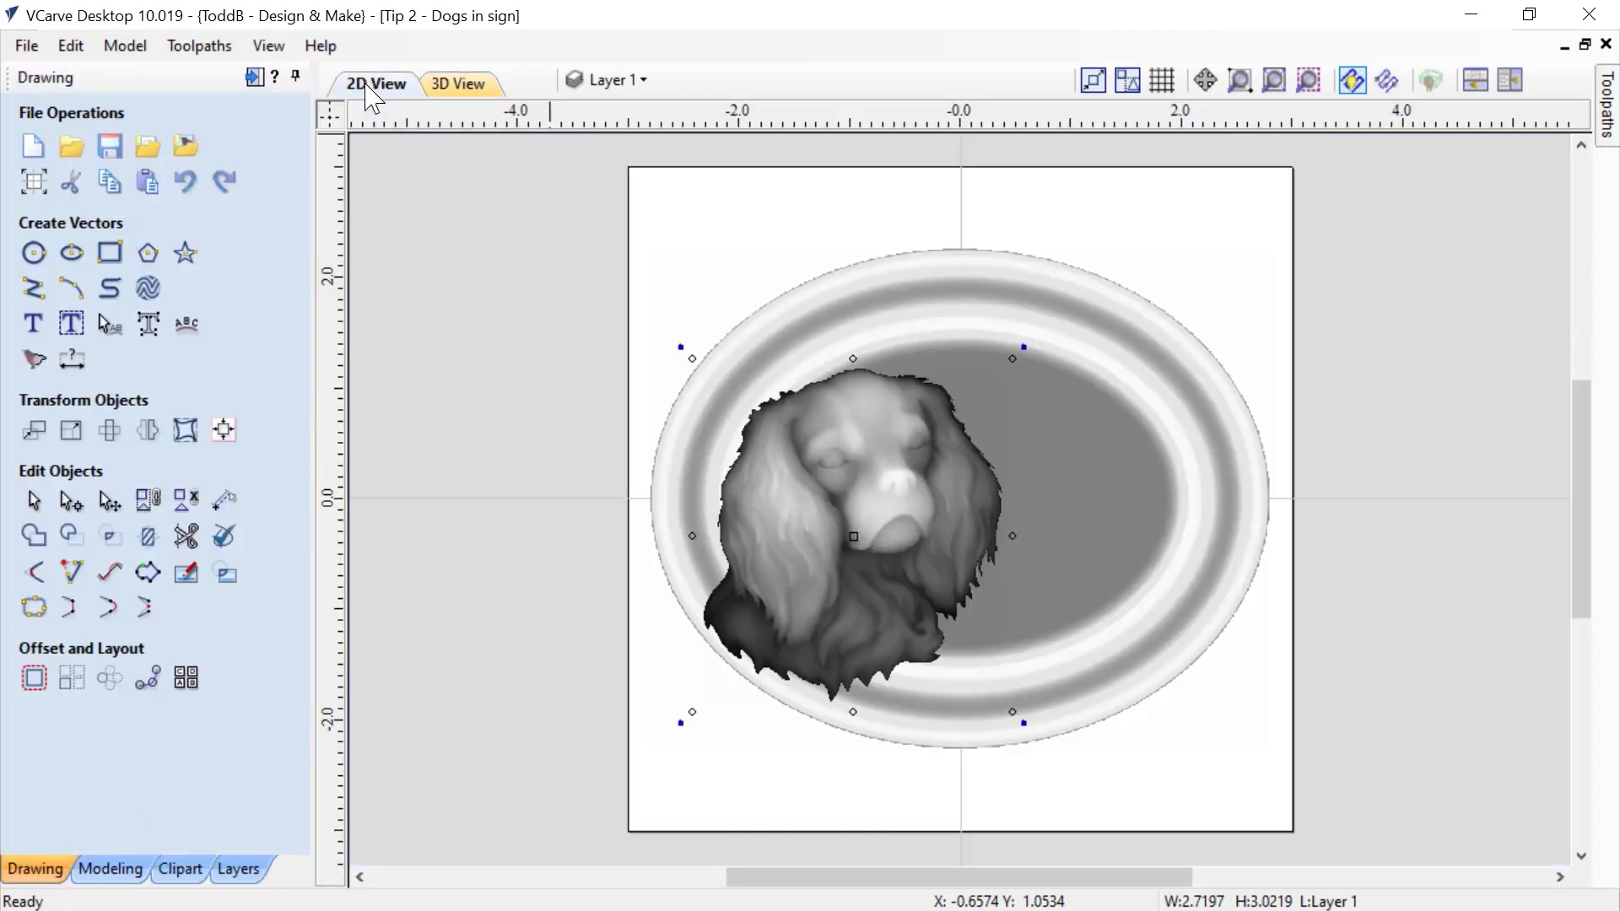
pyautogui.click(71, 253)
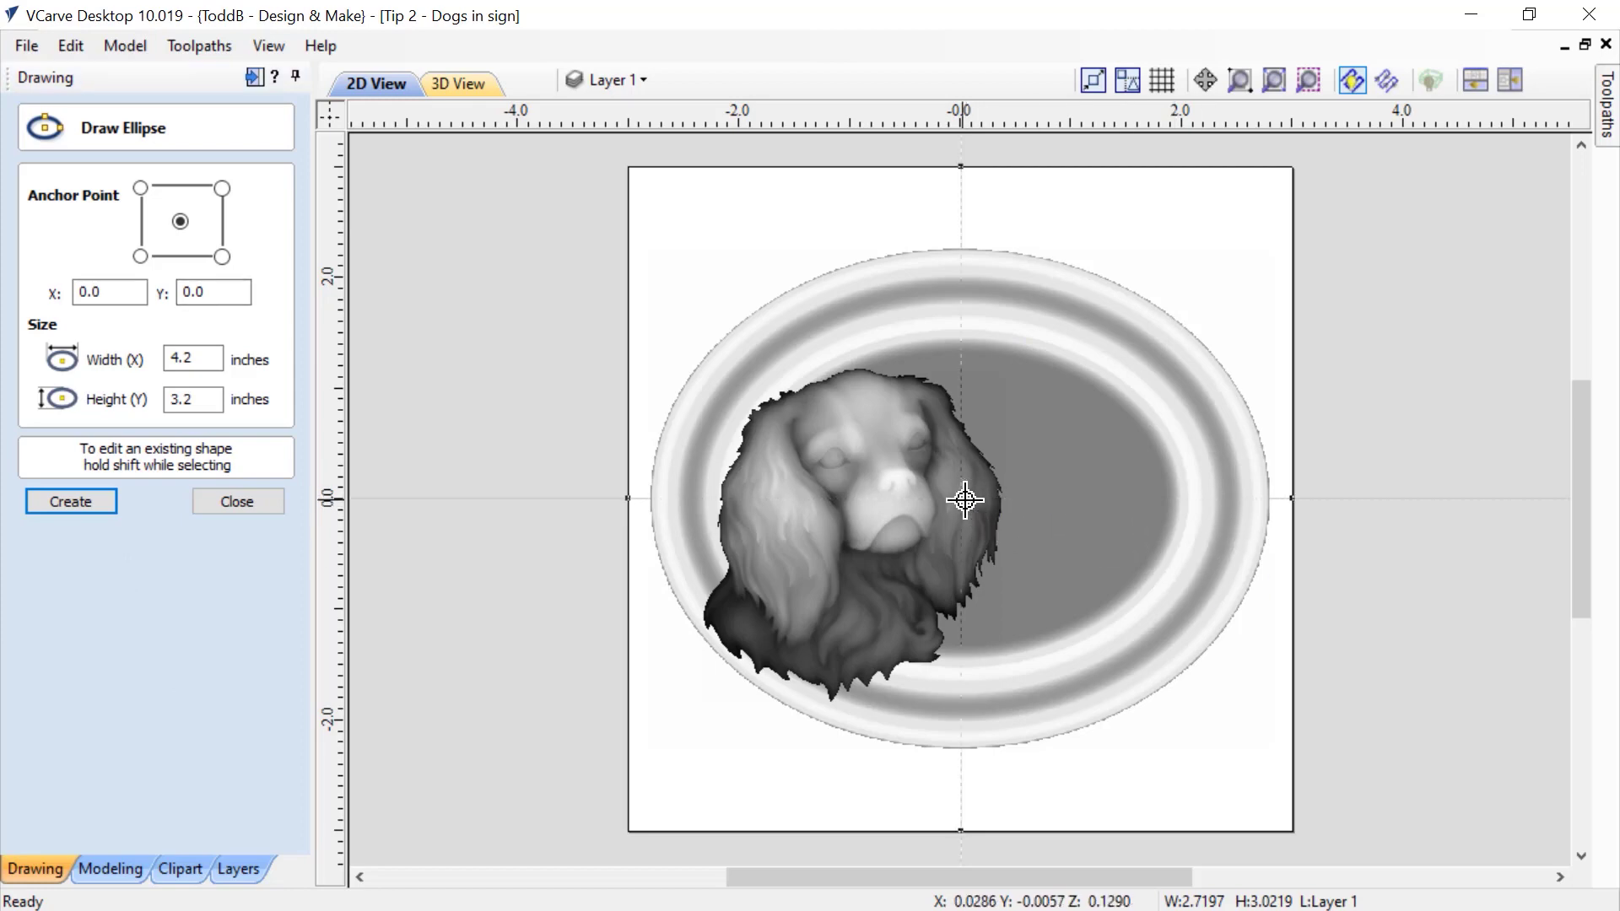
pyautogui.moveTo(962, 498); pyautogui.dragTo(1196, 676)
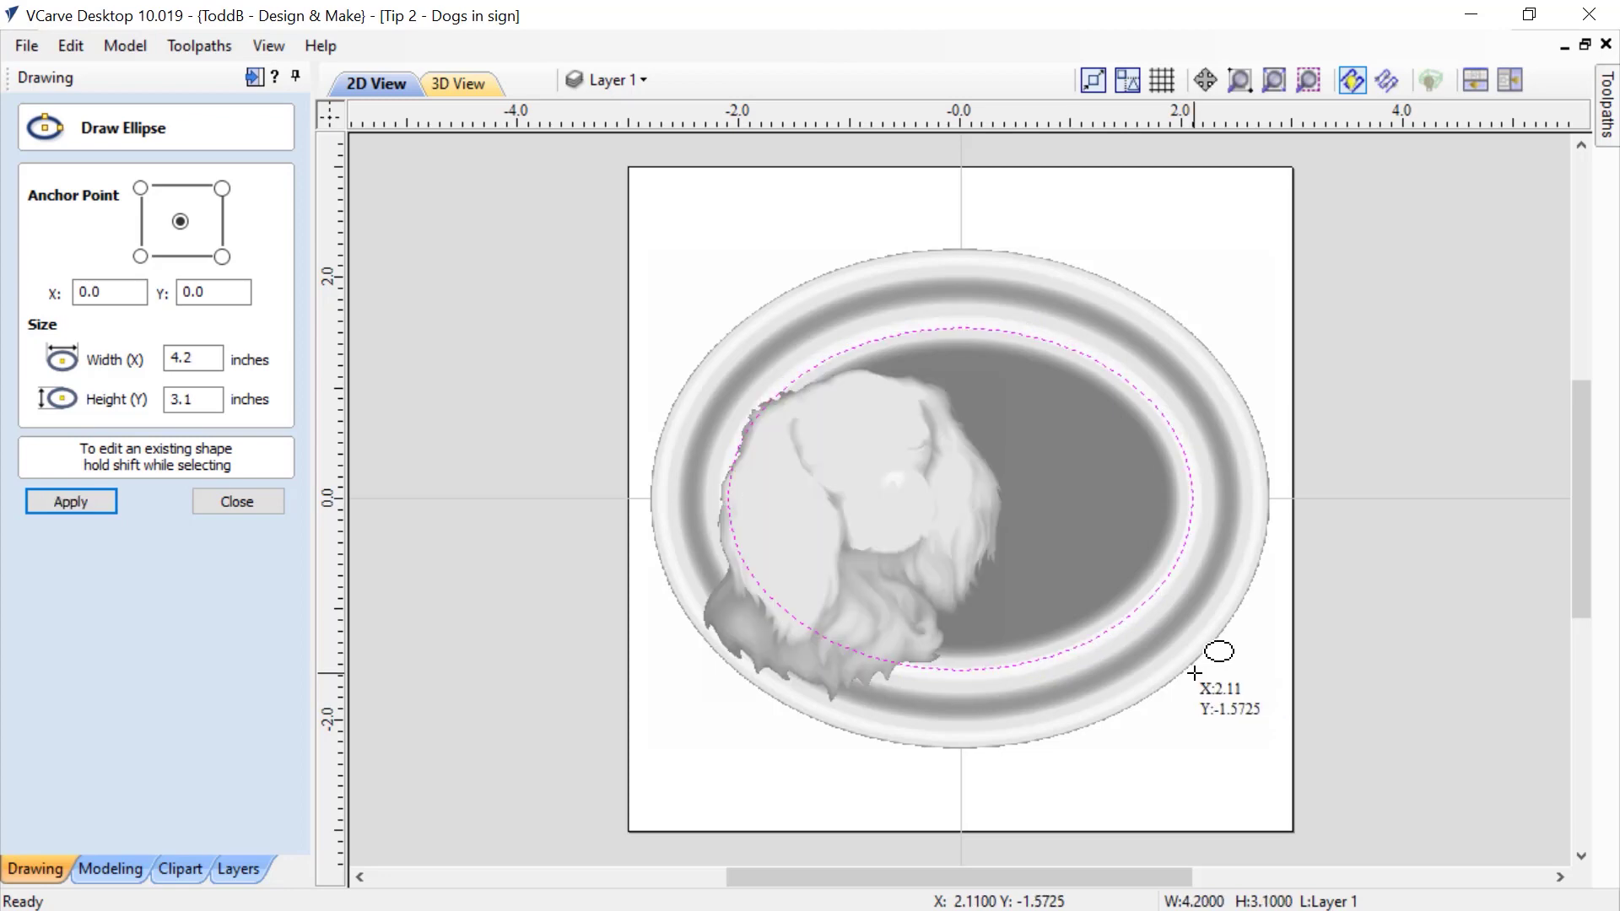
pyautogui.click(241, 503)
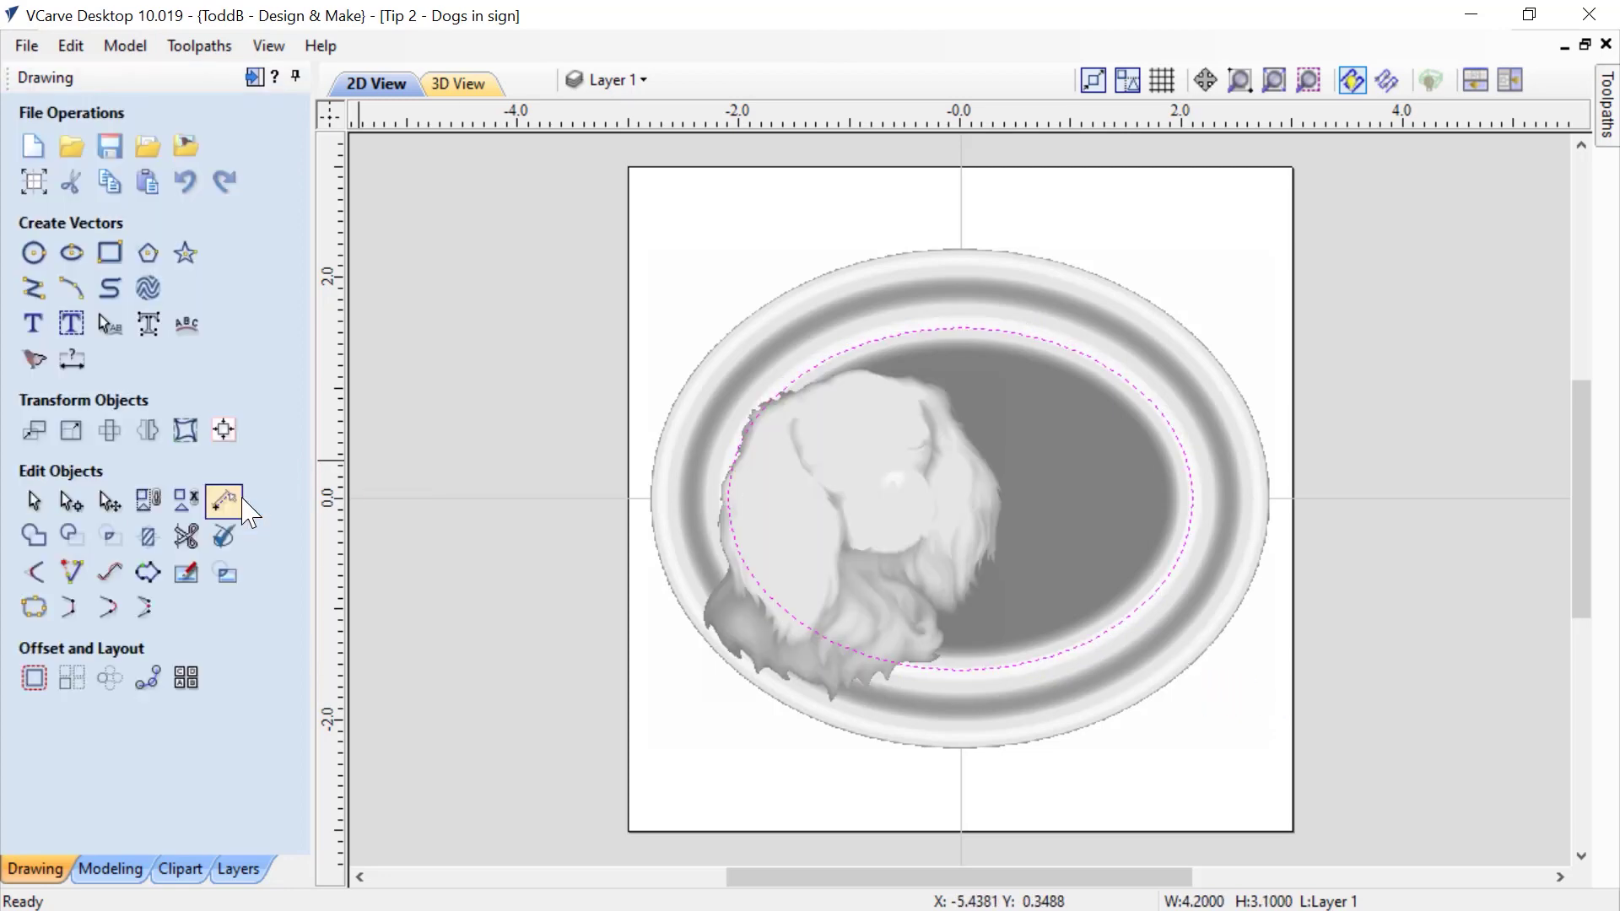
# Insert a new level above Level 1 and name it 'Oval - Clip'.
pyautogui.click(140, 885)
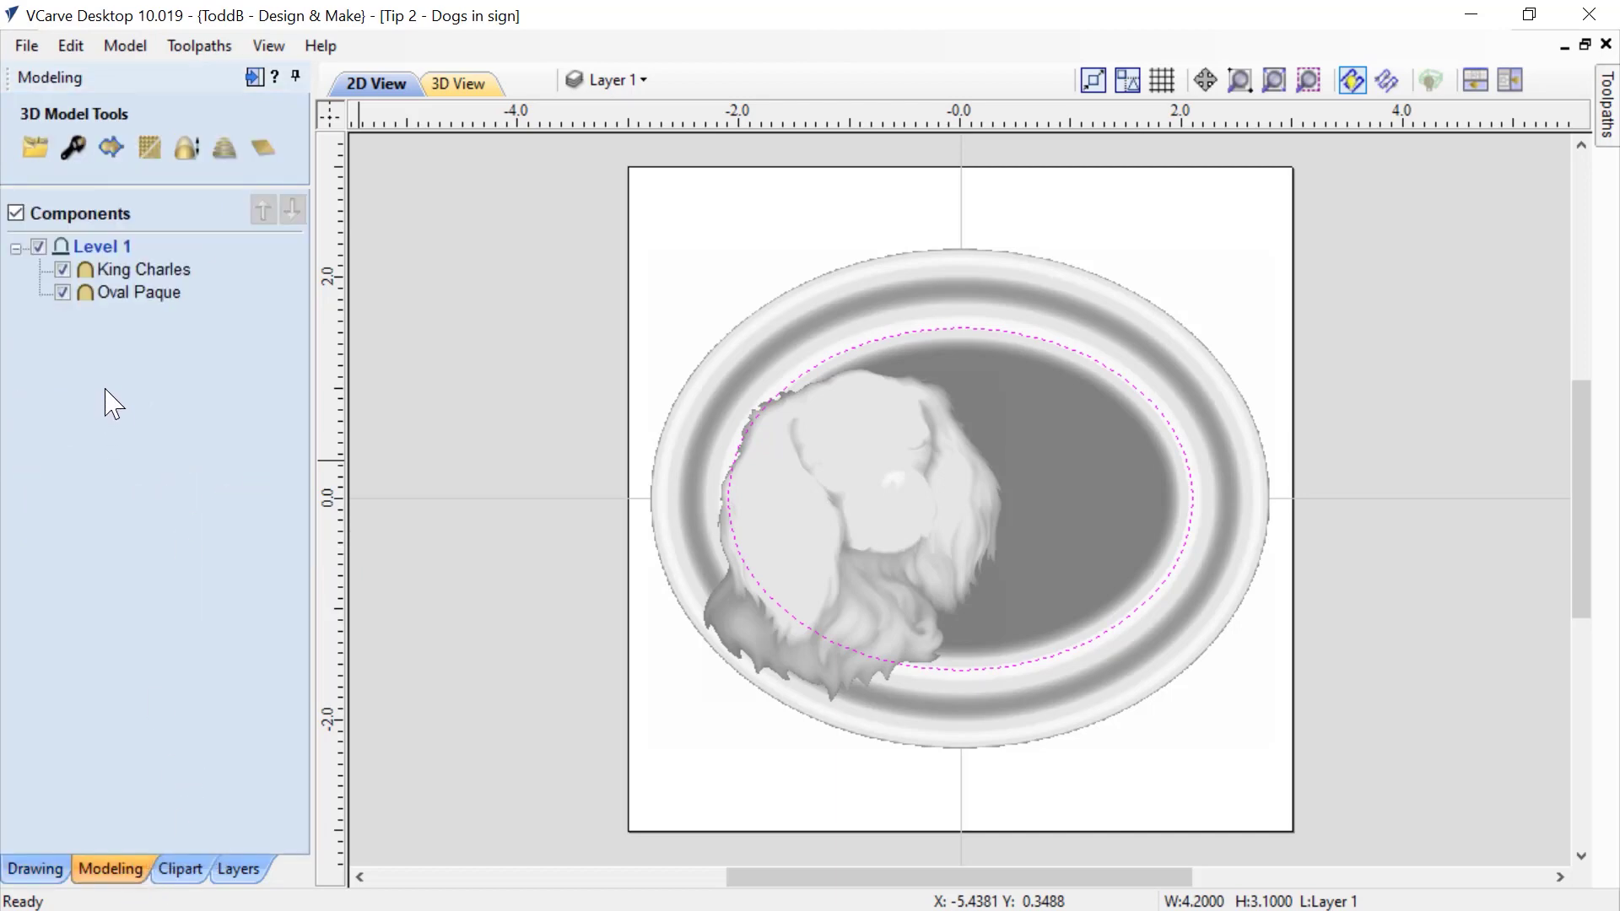
pyautogui.rightClick(108, 255)
pyautogui.click(167, 453)
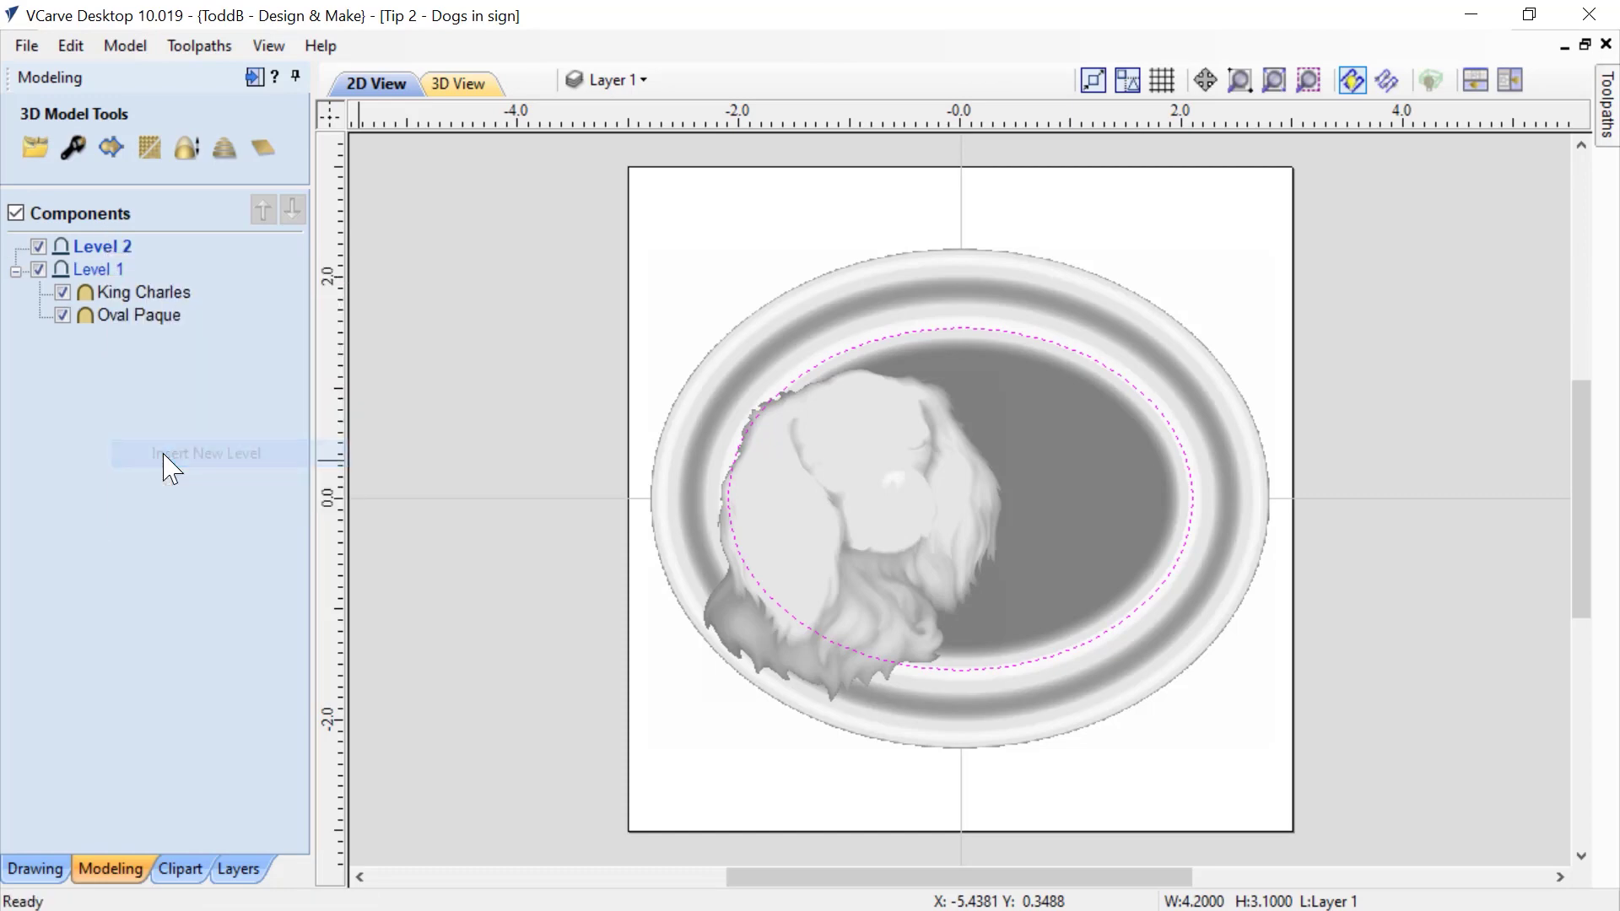
pyautogui.click(119, 249)
pyautogui.write('Oval Clip')
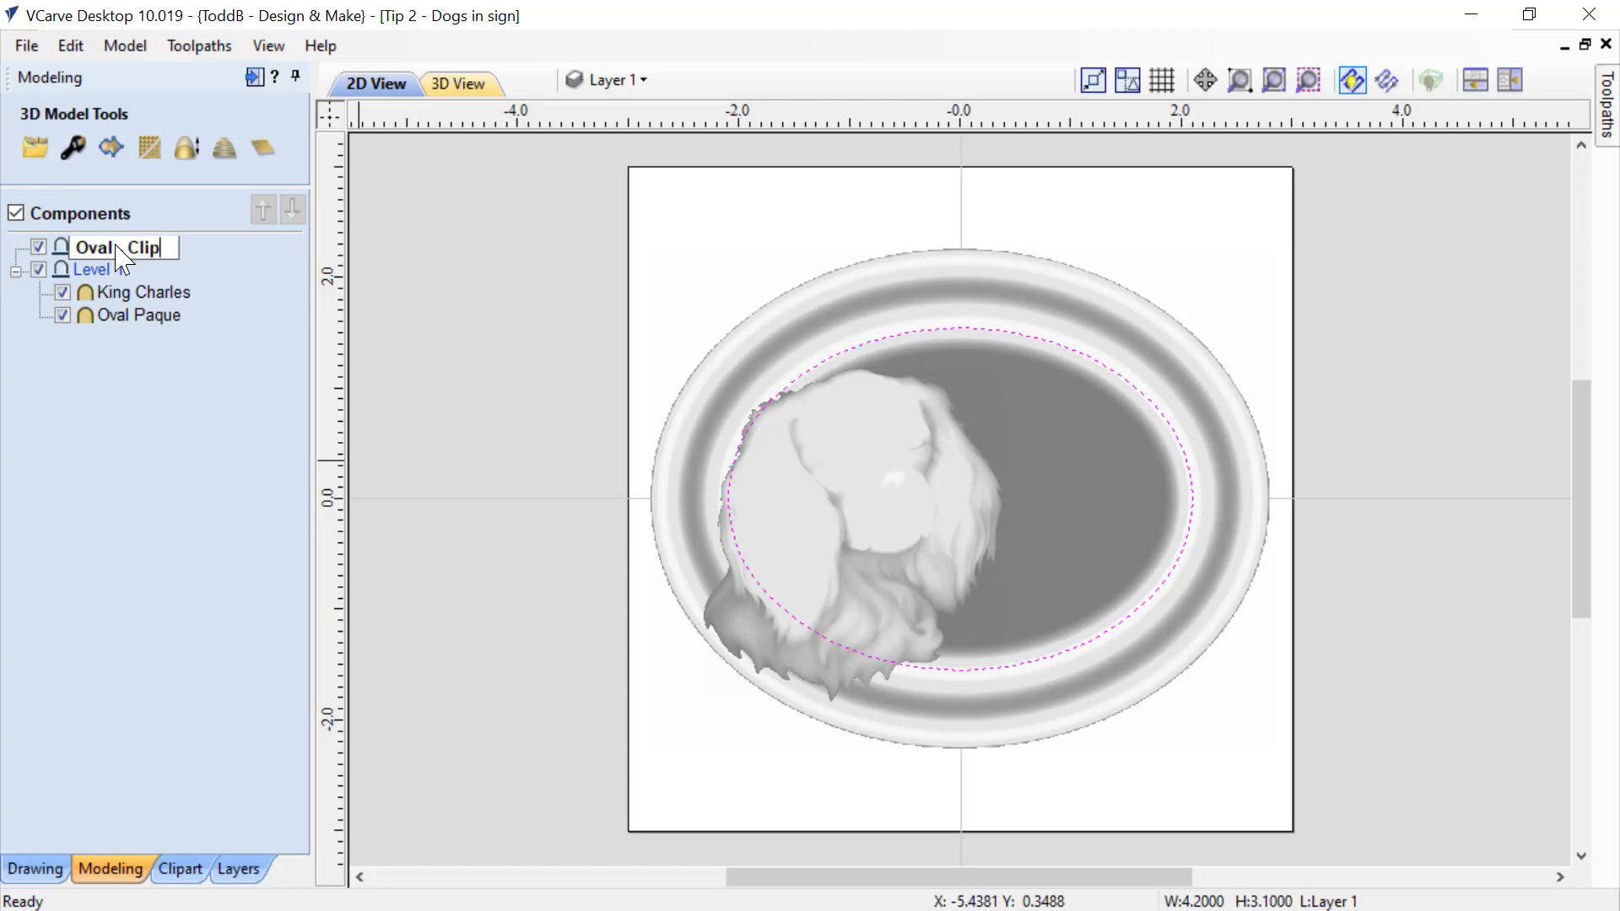
pyautogui.press('Return')
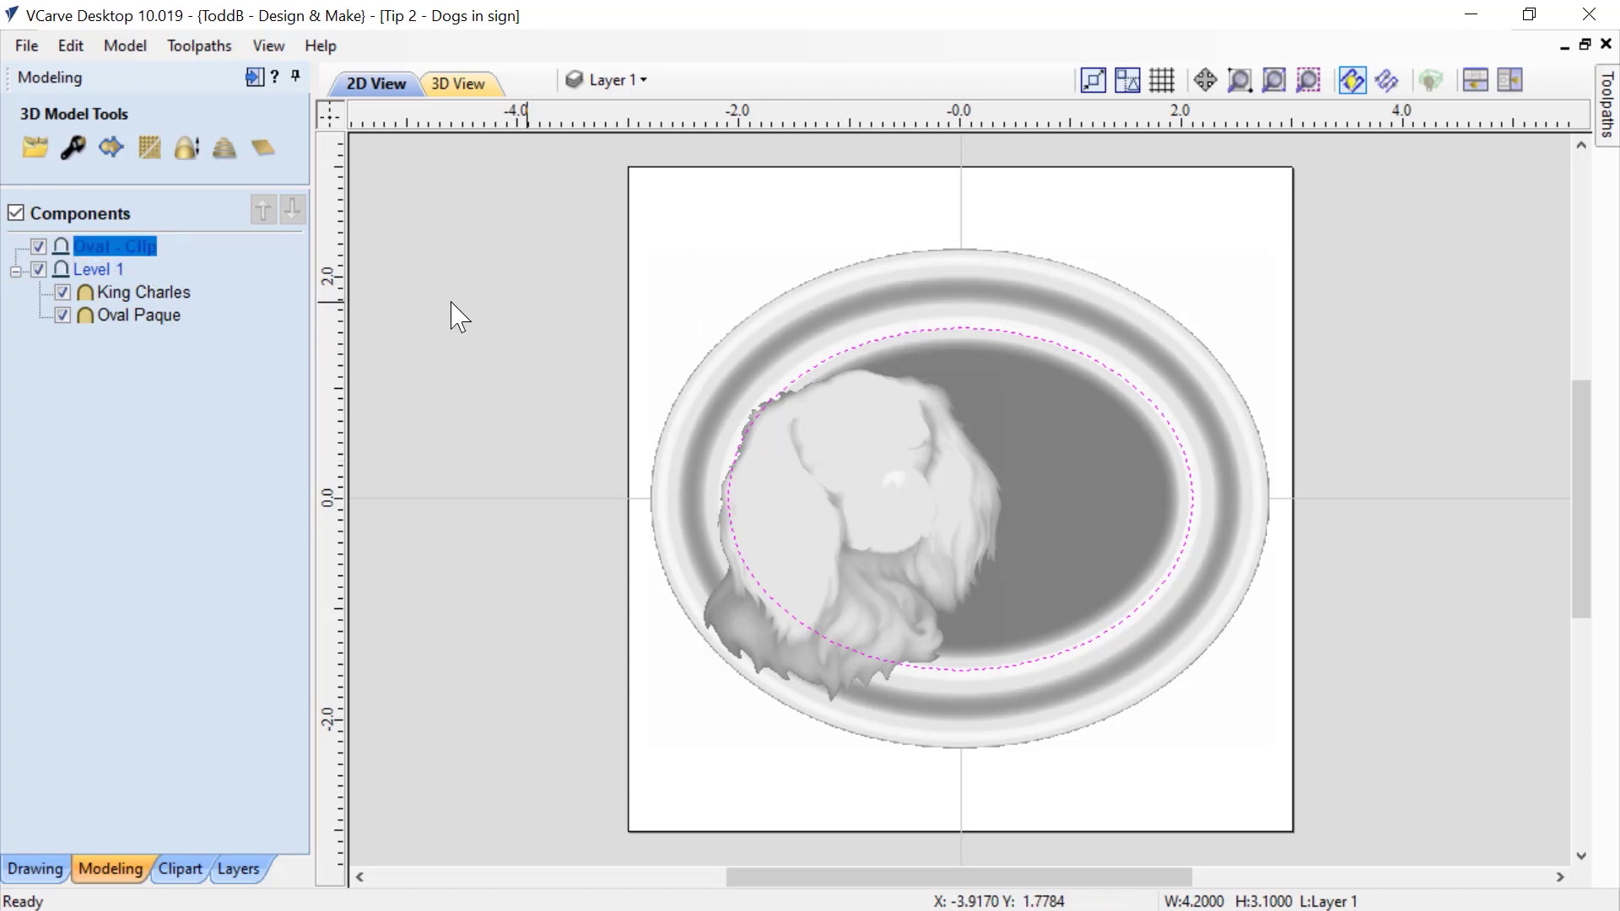
# Enable Clipping on the Oval - Clip level and view the model in 3D.
pyautogui.rightClick(133, 253)
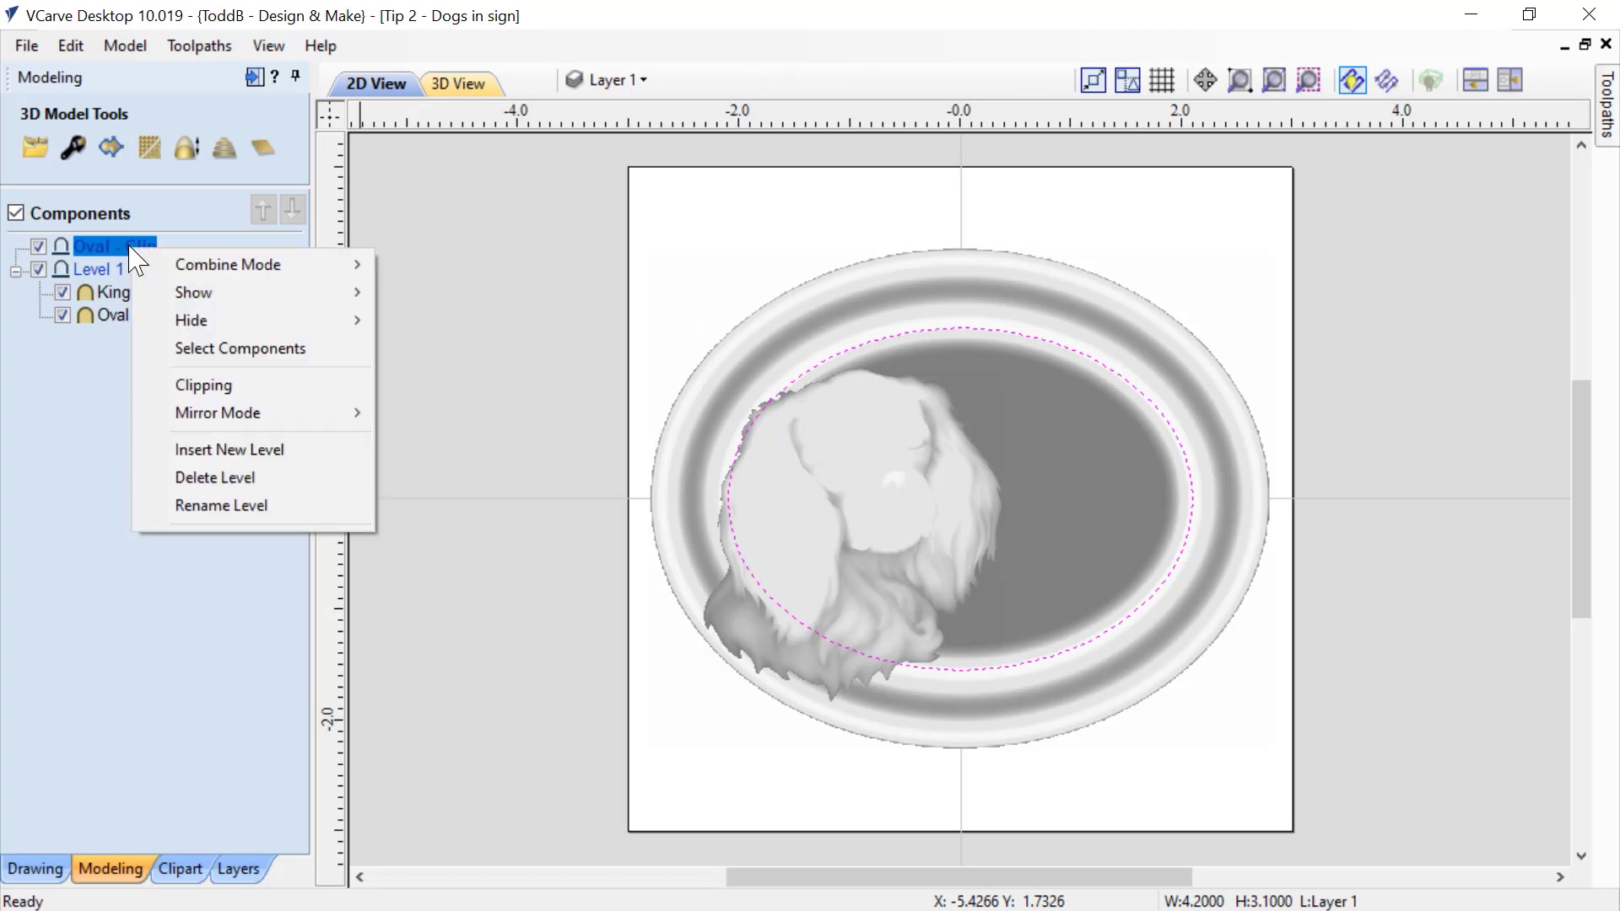
pyautogui.click(202, 388)
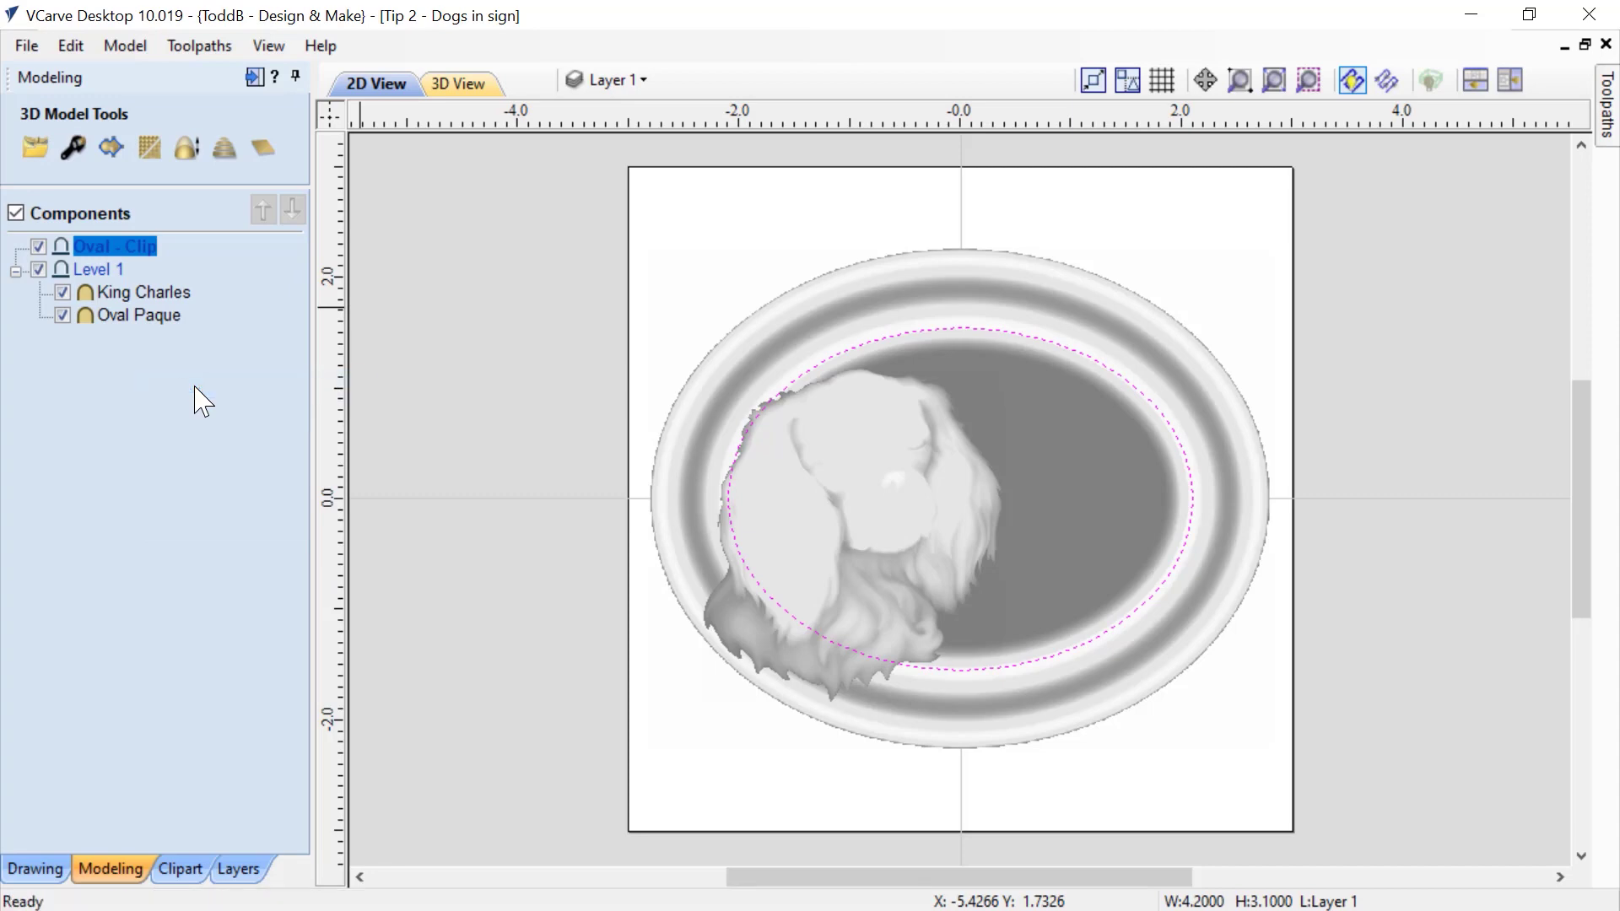
pyautogui.click(471, 91)
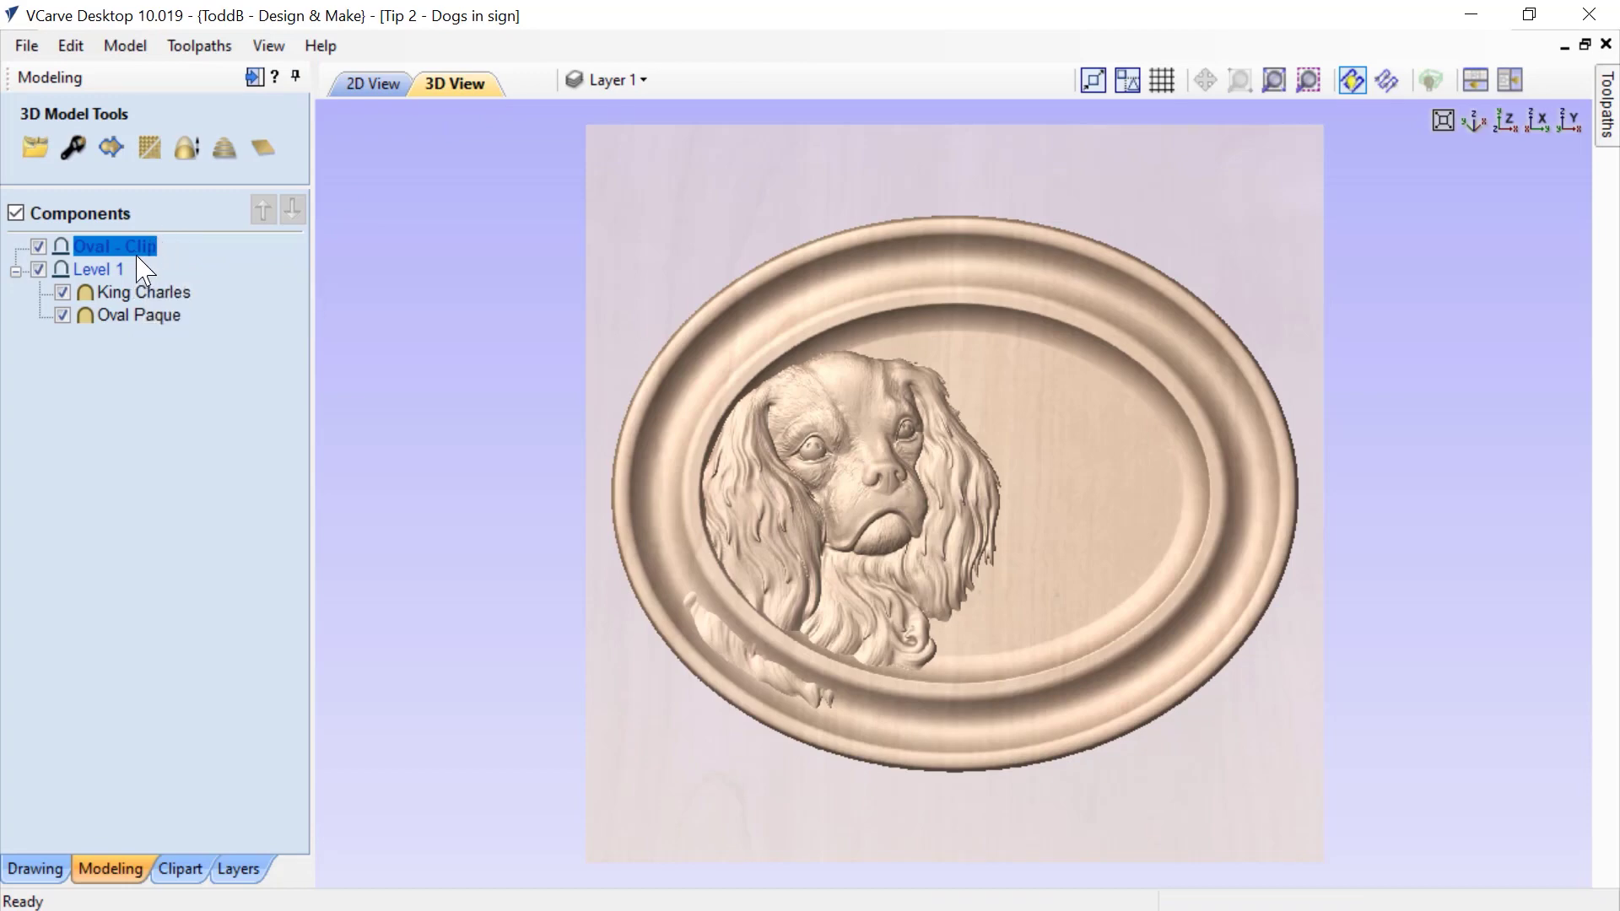
# Move King Charles into the Oval - Clip level and change the level's combine mode.
pyautogui.moveTo(147, 297); pyautogui.dragTo(151, 258)
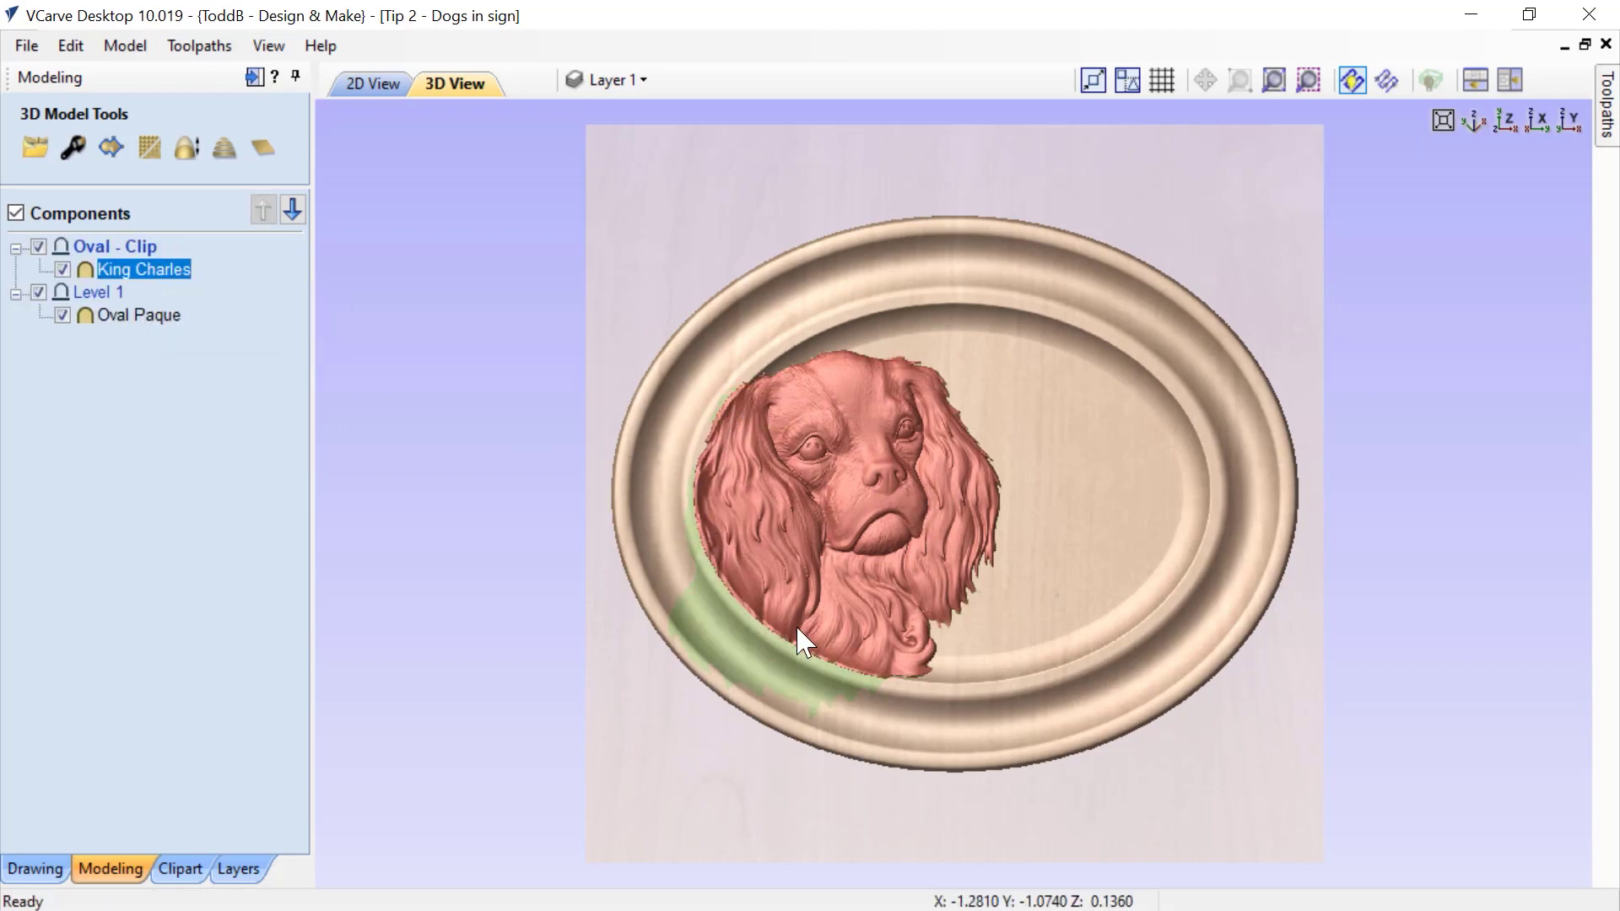
pyautogui.click(95, 247)
pyautogui.rightClick(98, 249)
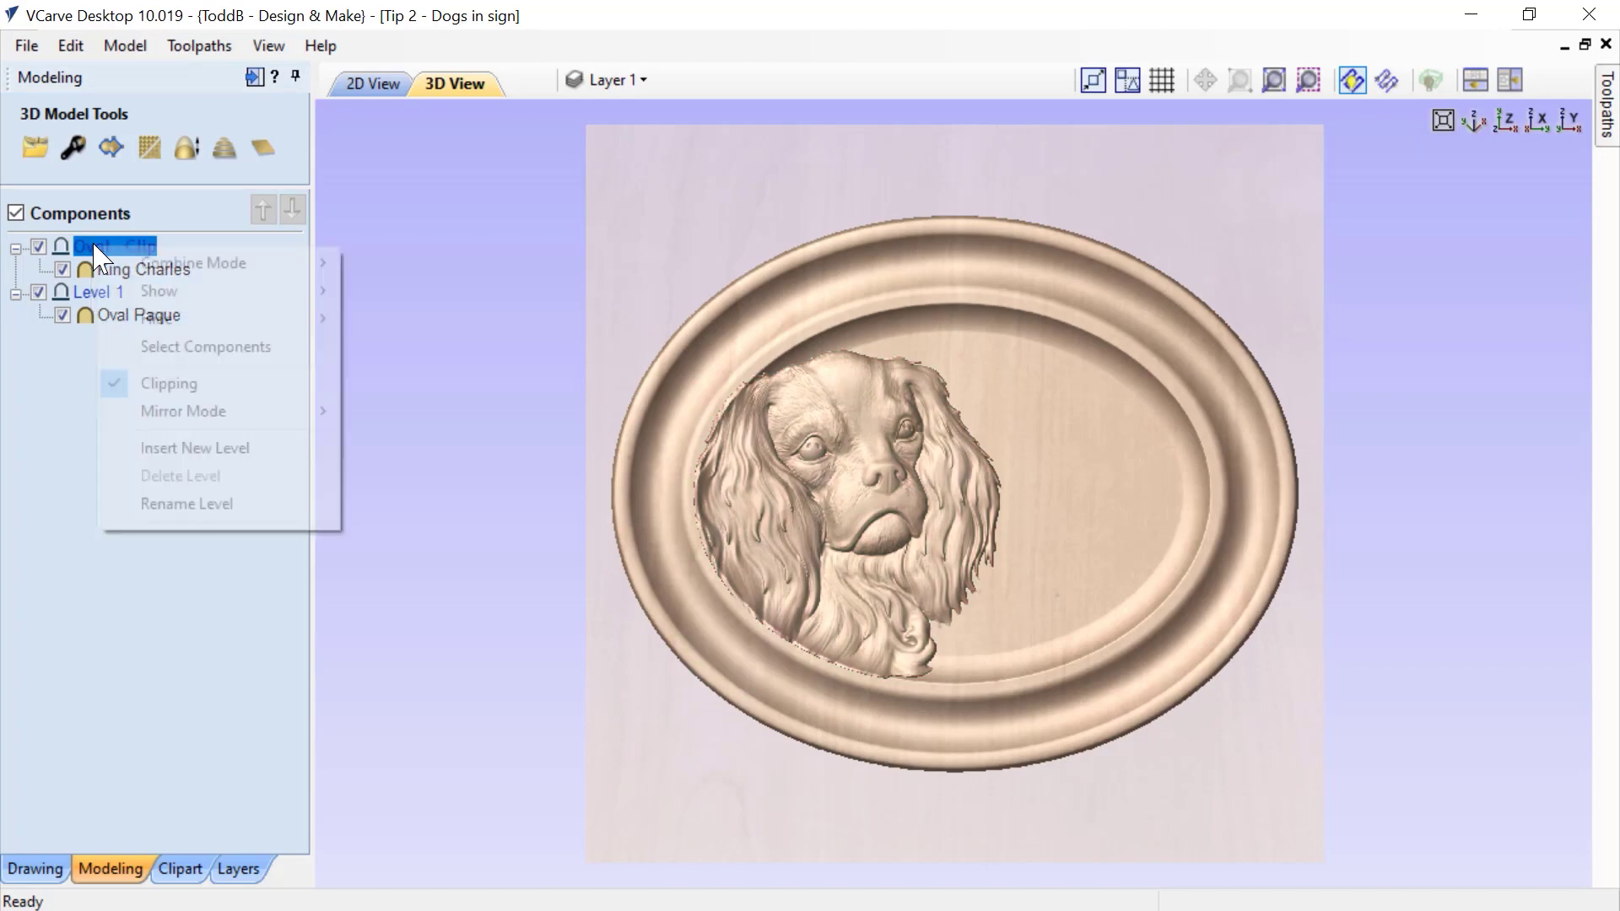
pyautogui.moveTo(156, 267)
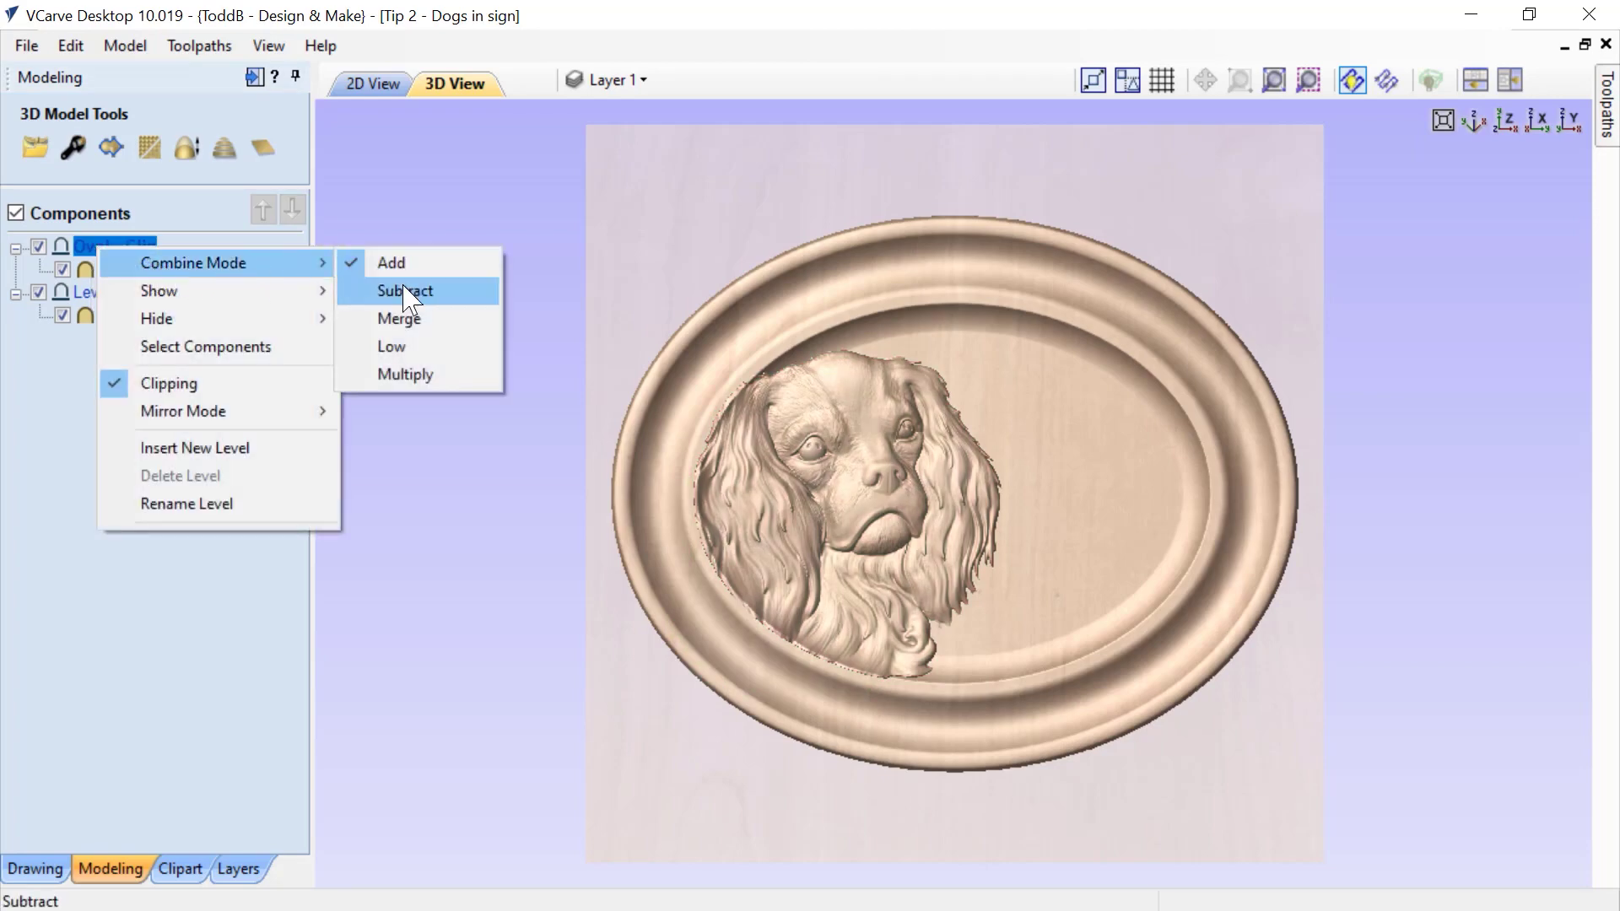
pyautogui.click(408, 321)
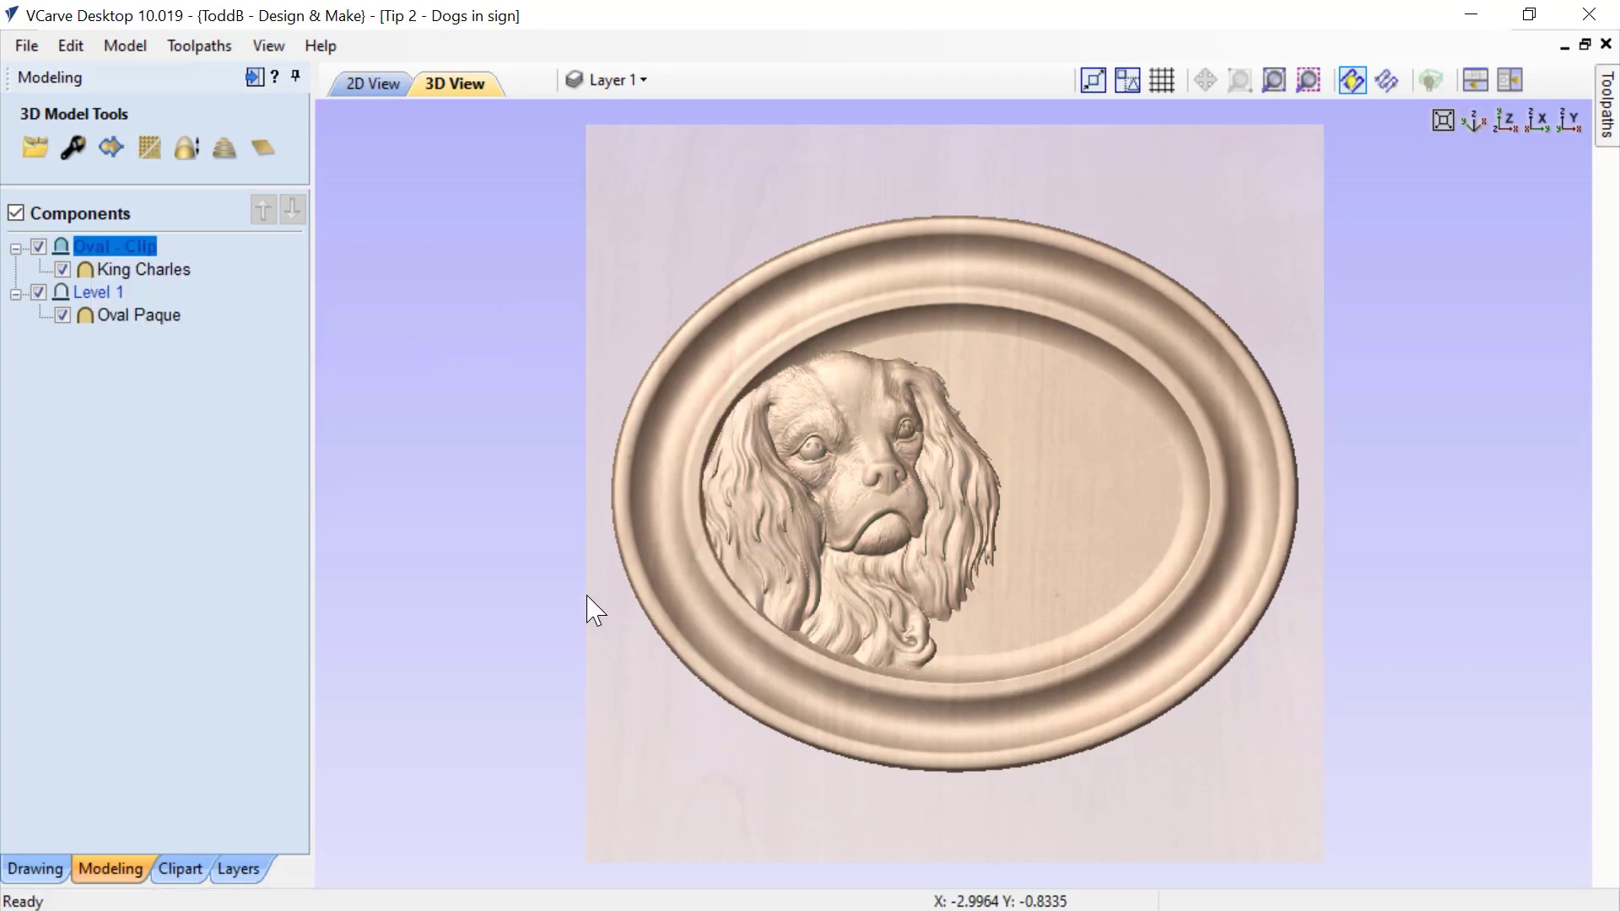
# Shift the King Charles dog relief slightly right and down in top view.
pyautogui.moveTo(589, 607); pyautogui.dragTo(641, 582)
pyautogui.click(1506, 120)
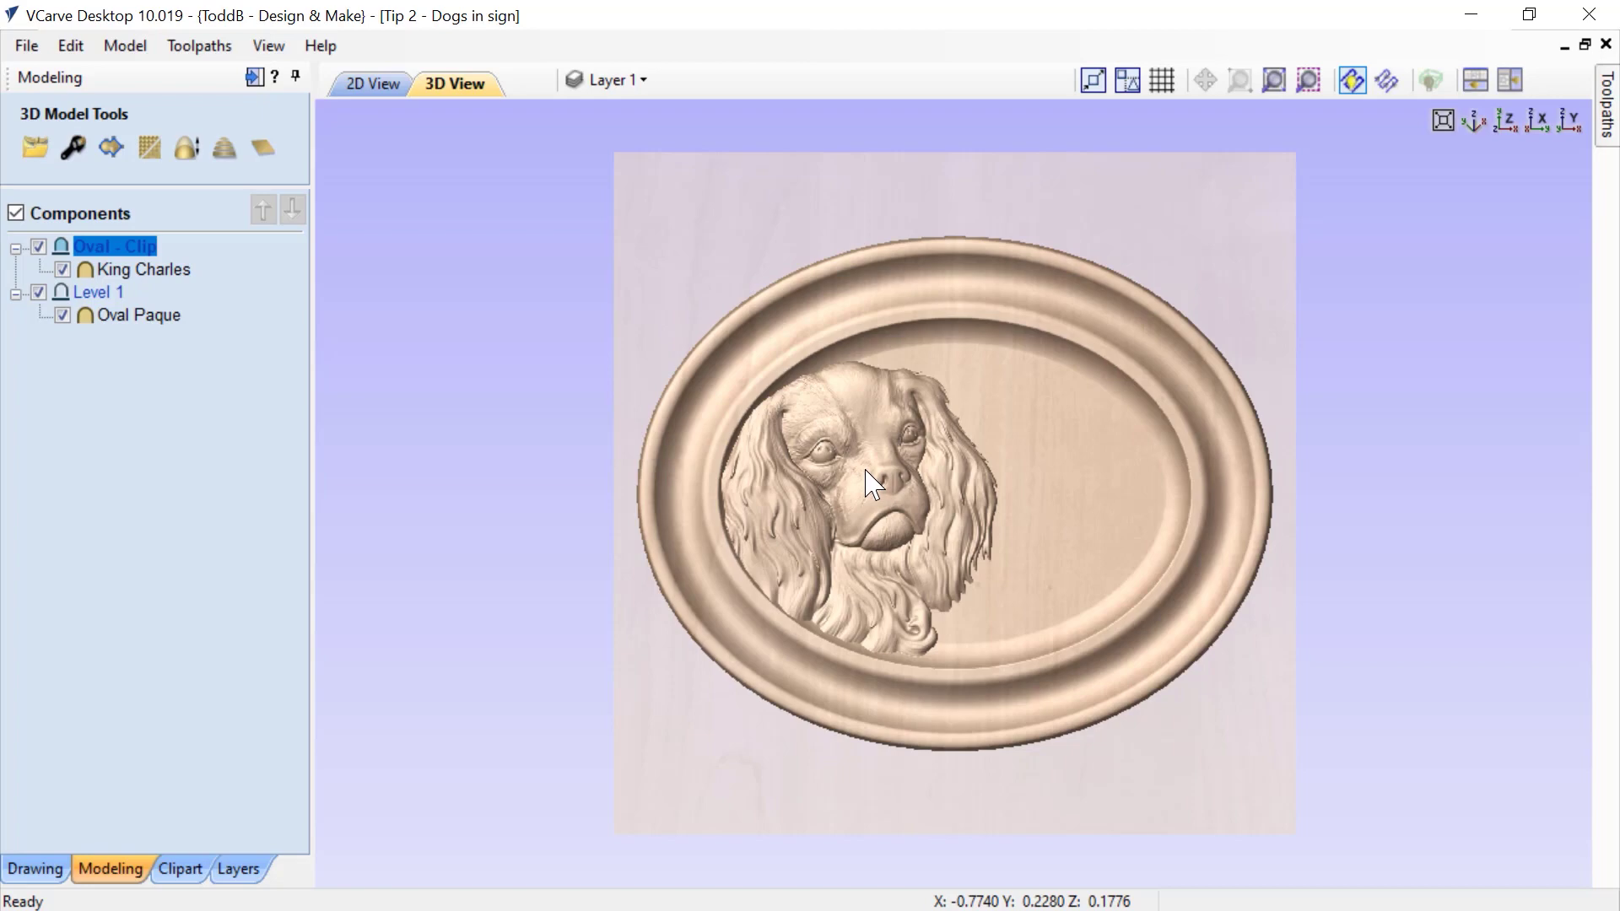
pyautogui.click(873, 485)
pyautogui.click(848, 530)
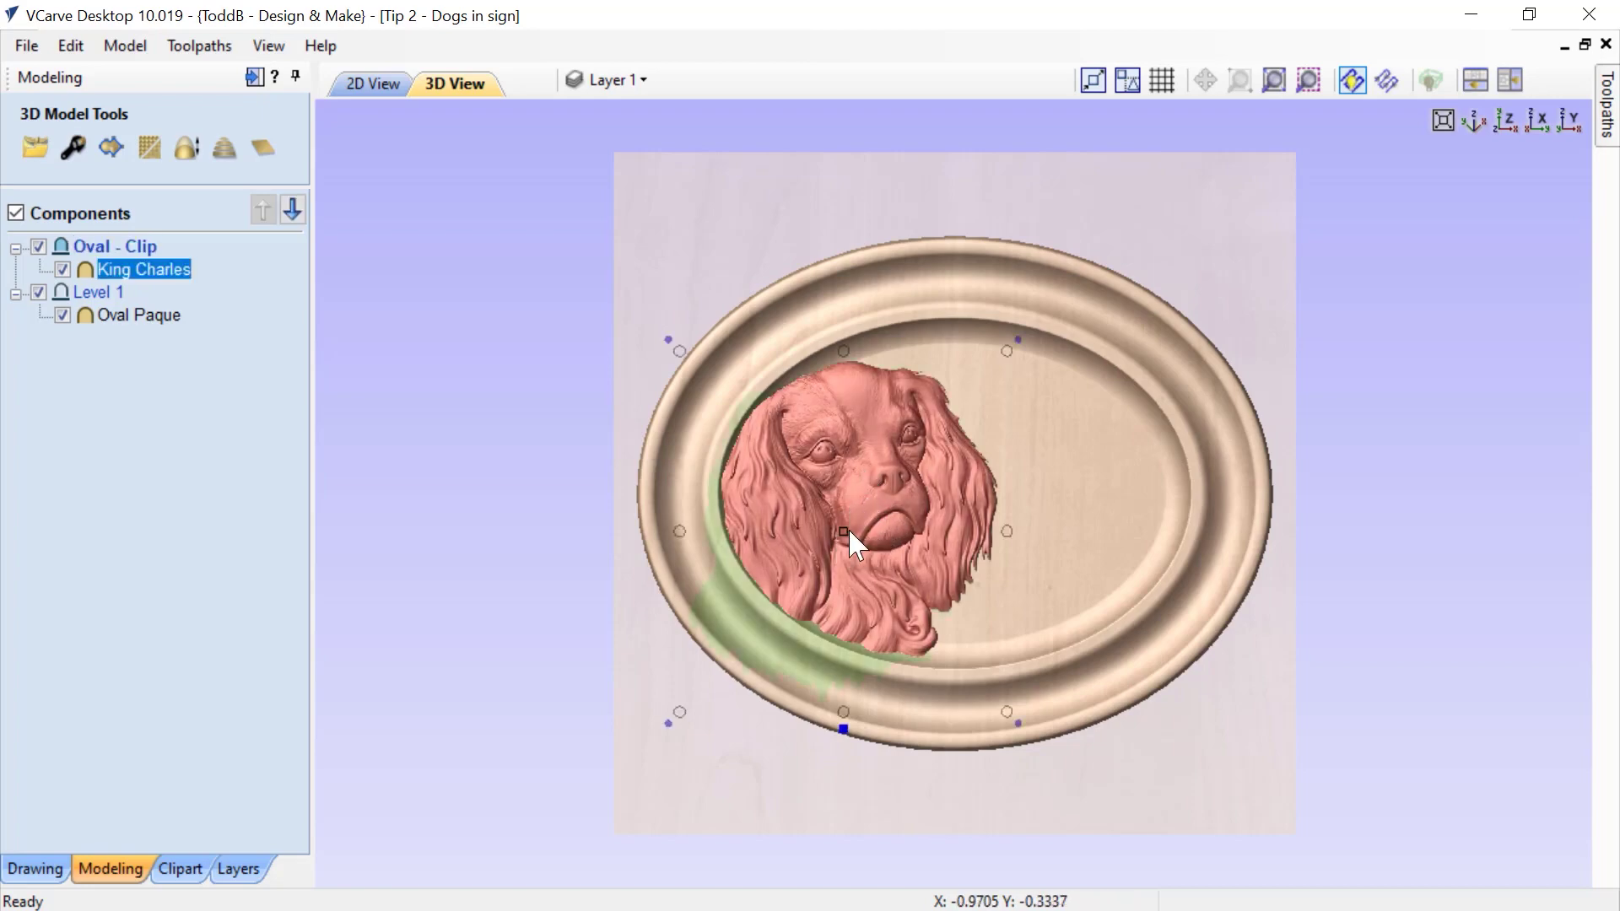
pyautogui.moveTo(850, 533)
pyautogui.mouseDown()
pyautogui.moveTo(970, 571)
pyautogui.moveTo(1036, 543)
pyautogui.moveTo(840, 533)
pyautogui.mouseUp()
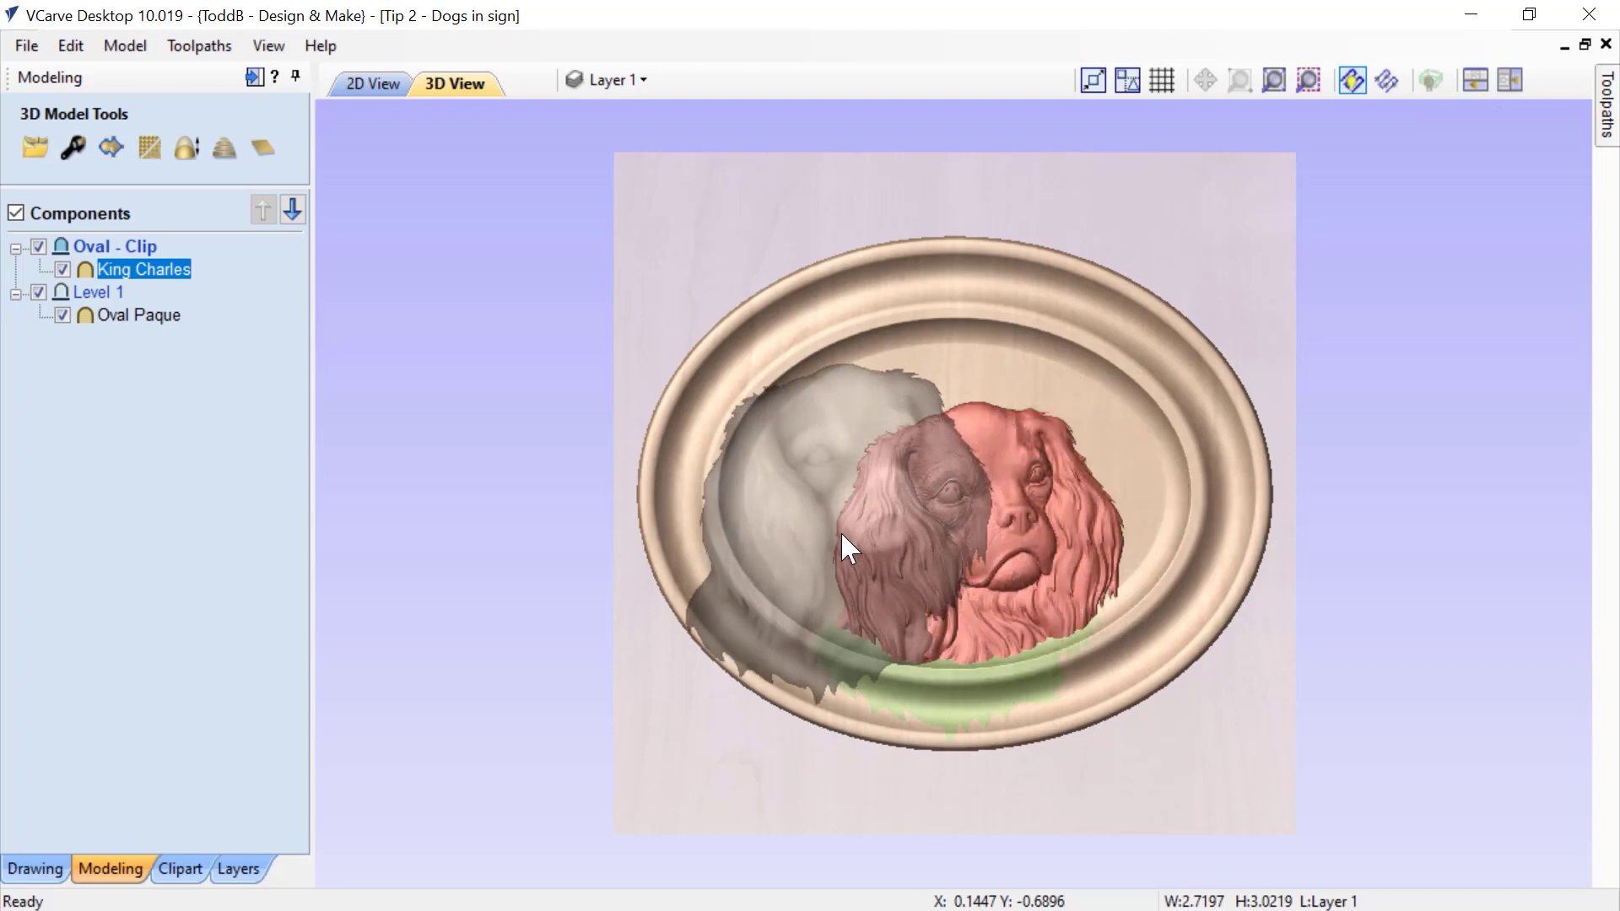
# Add the Labrador head clipart and position it in the oval's right side.
pyautogui.click(180, 869)
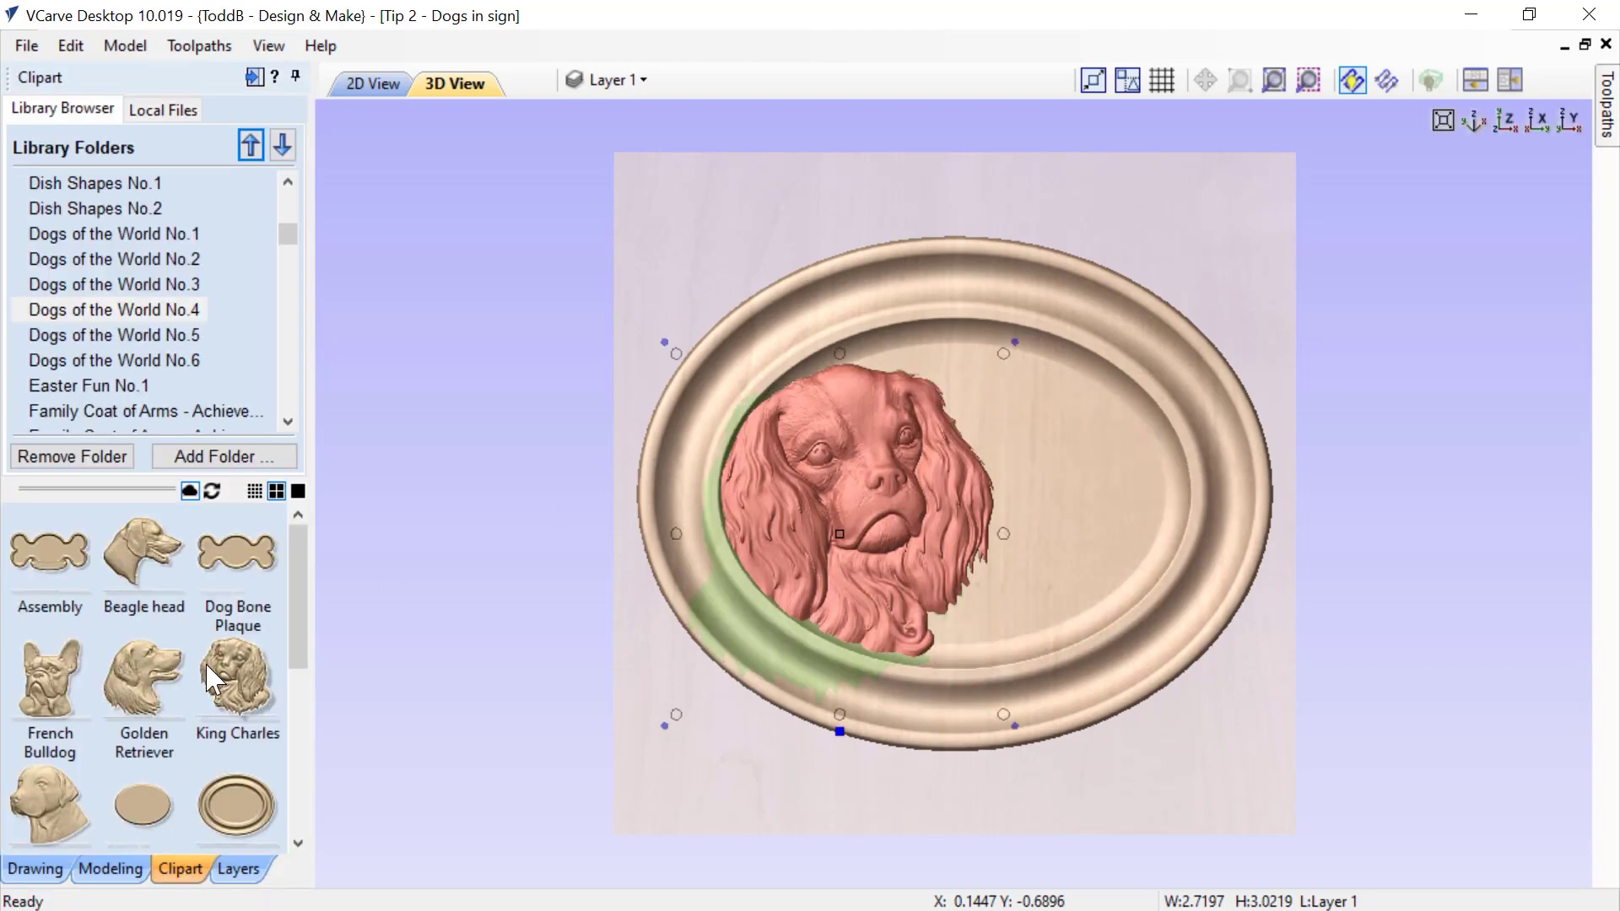
pyautogui.press('Delete')
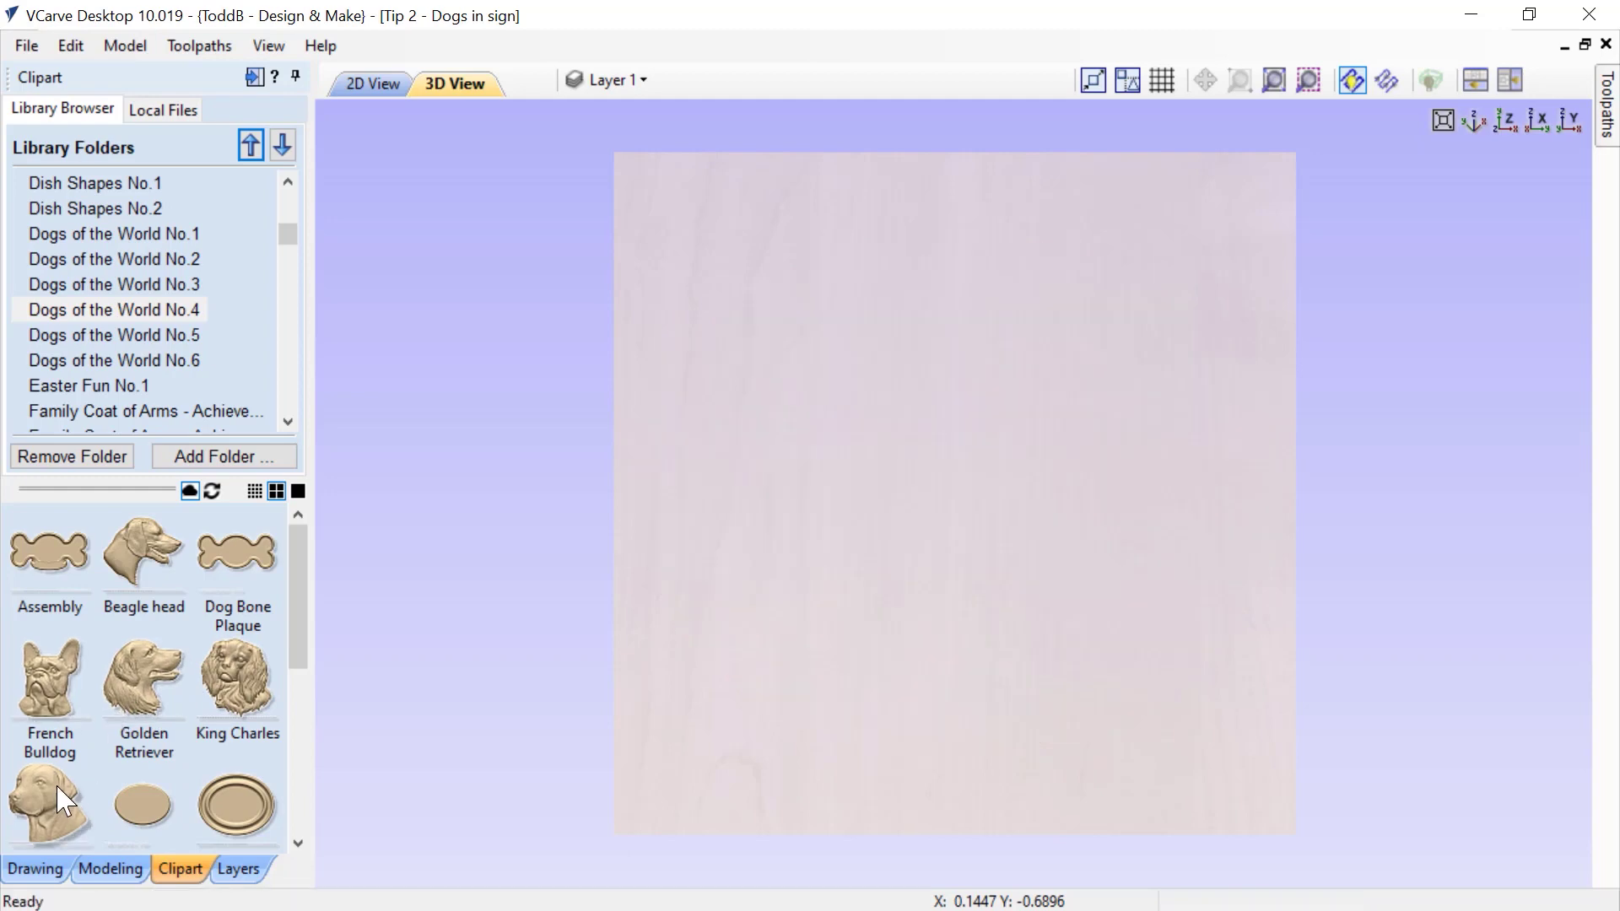
pyautogui.hotkey('ctrl', 'z')
pyautogui.click(676, 235)
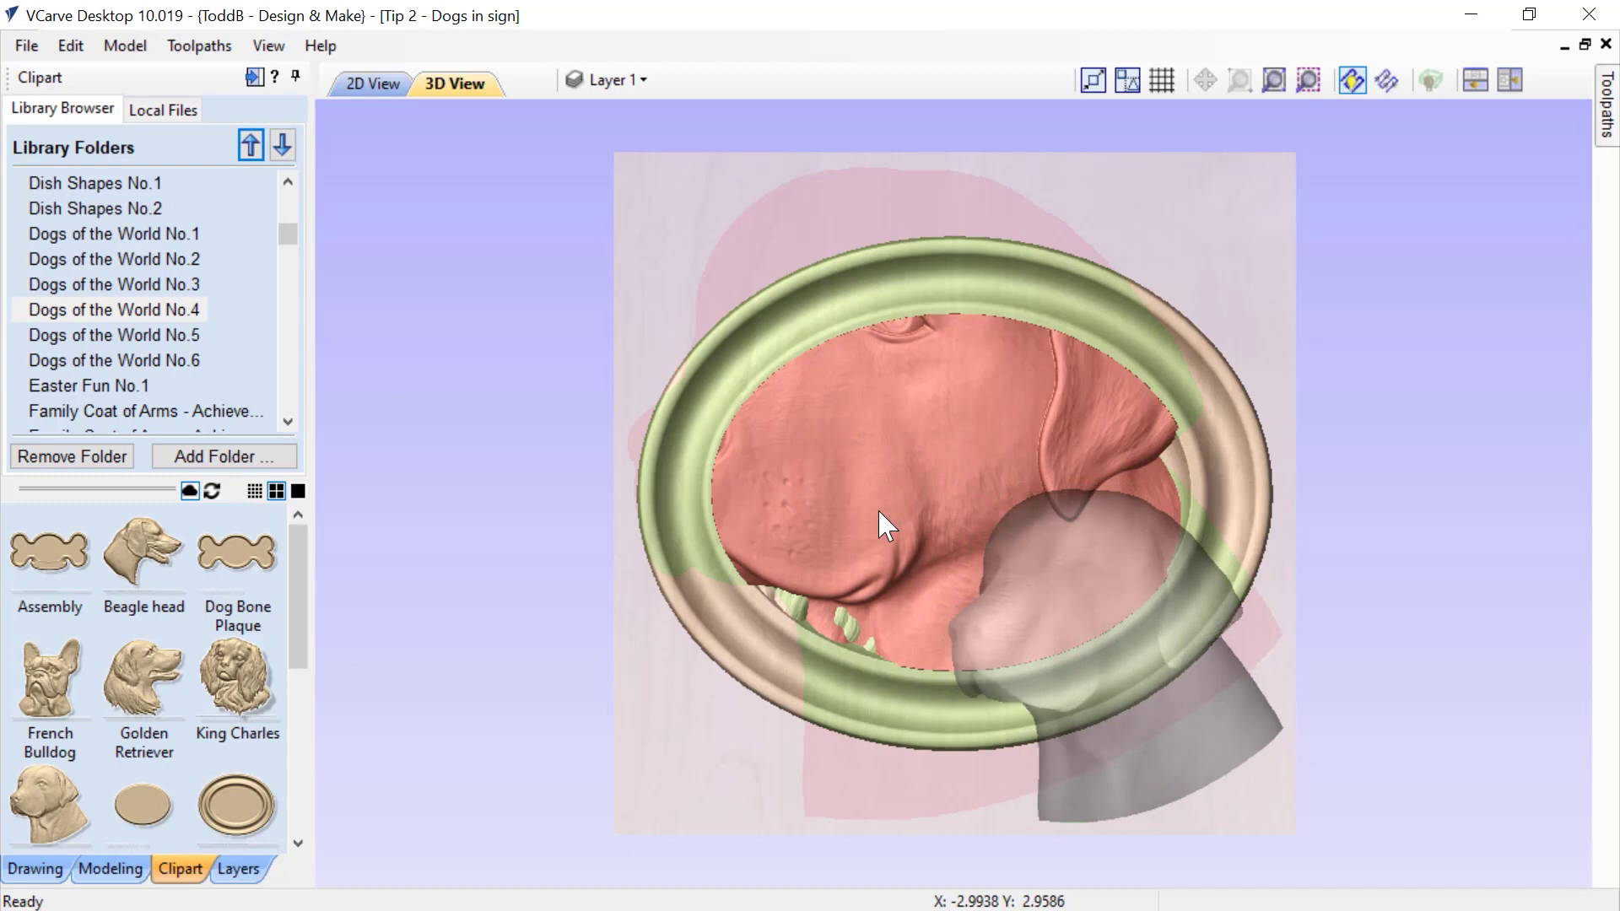
pyautogui.moveTo(1115, 664); pyautogui.dragTo(1125, 554)
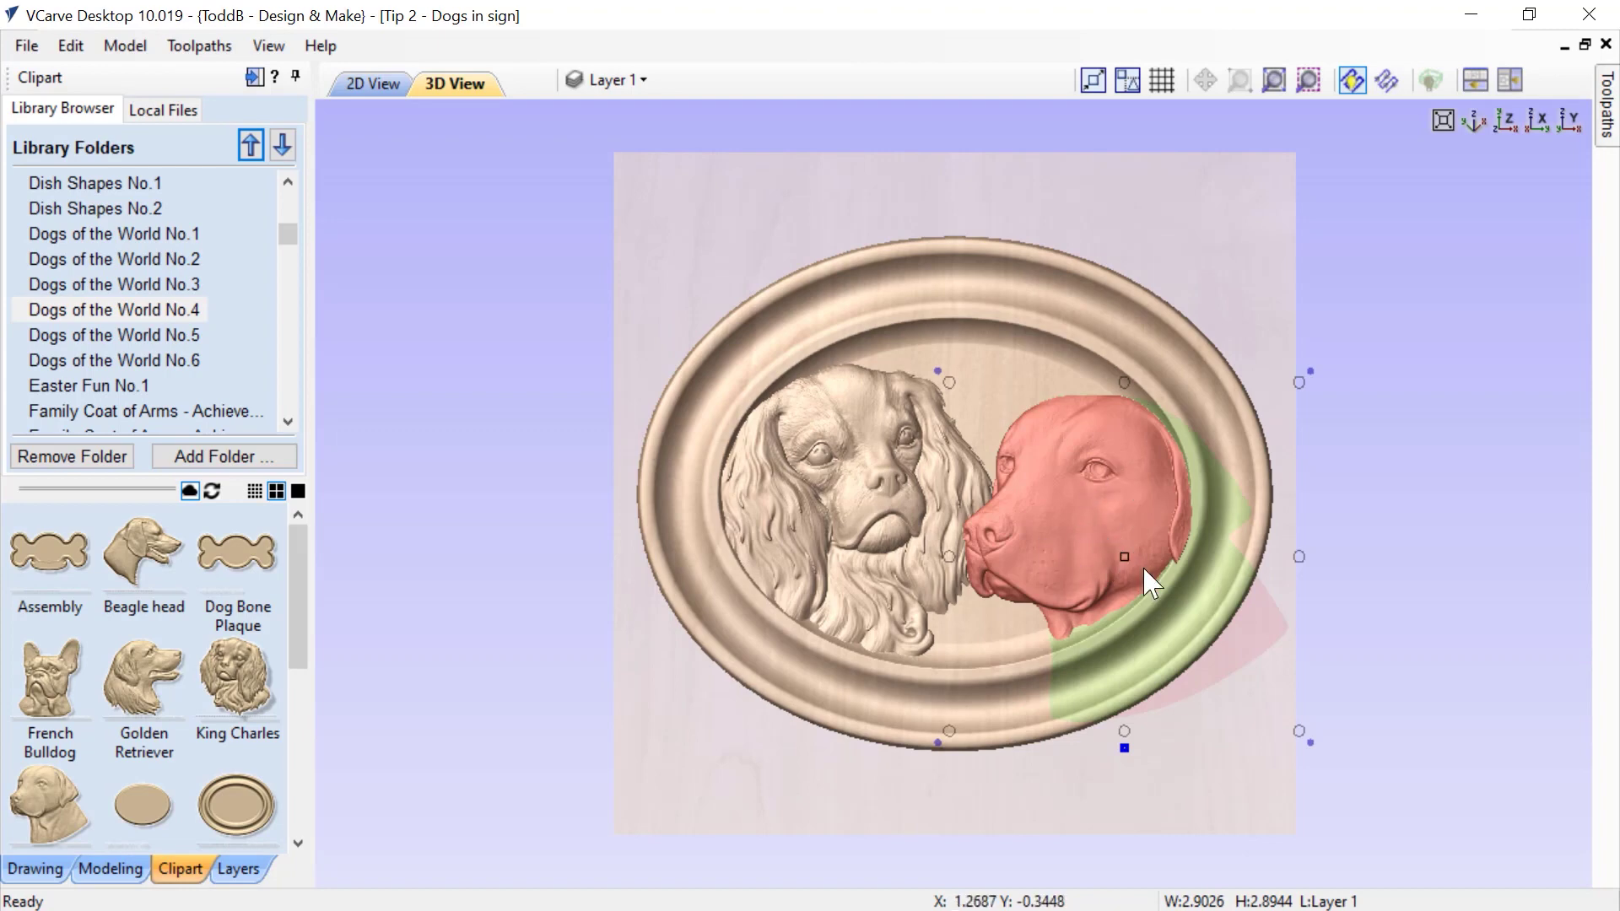
pyautogui.moveTo(1121, 546); pyautogui.dragTo(1103, 542)
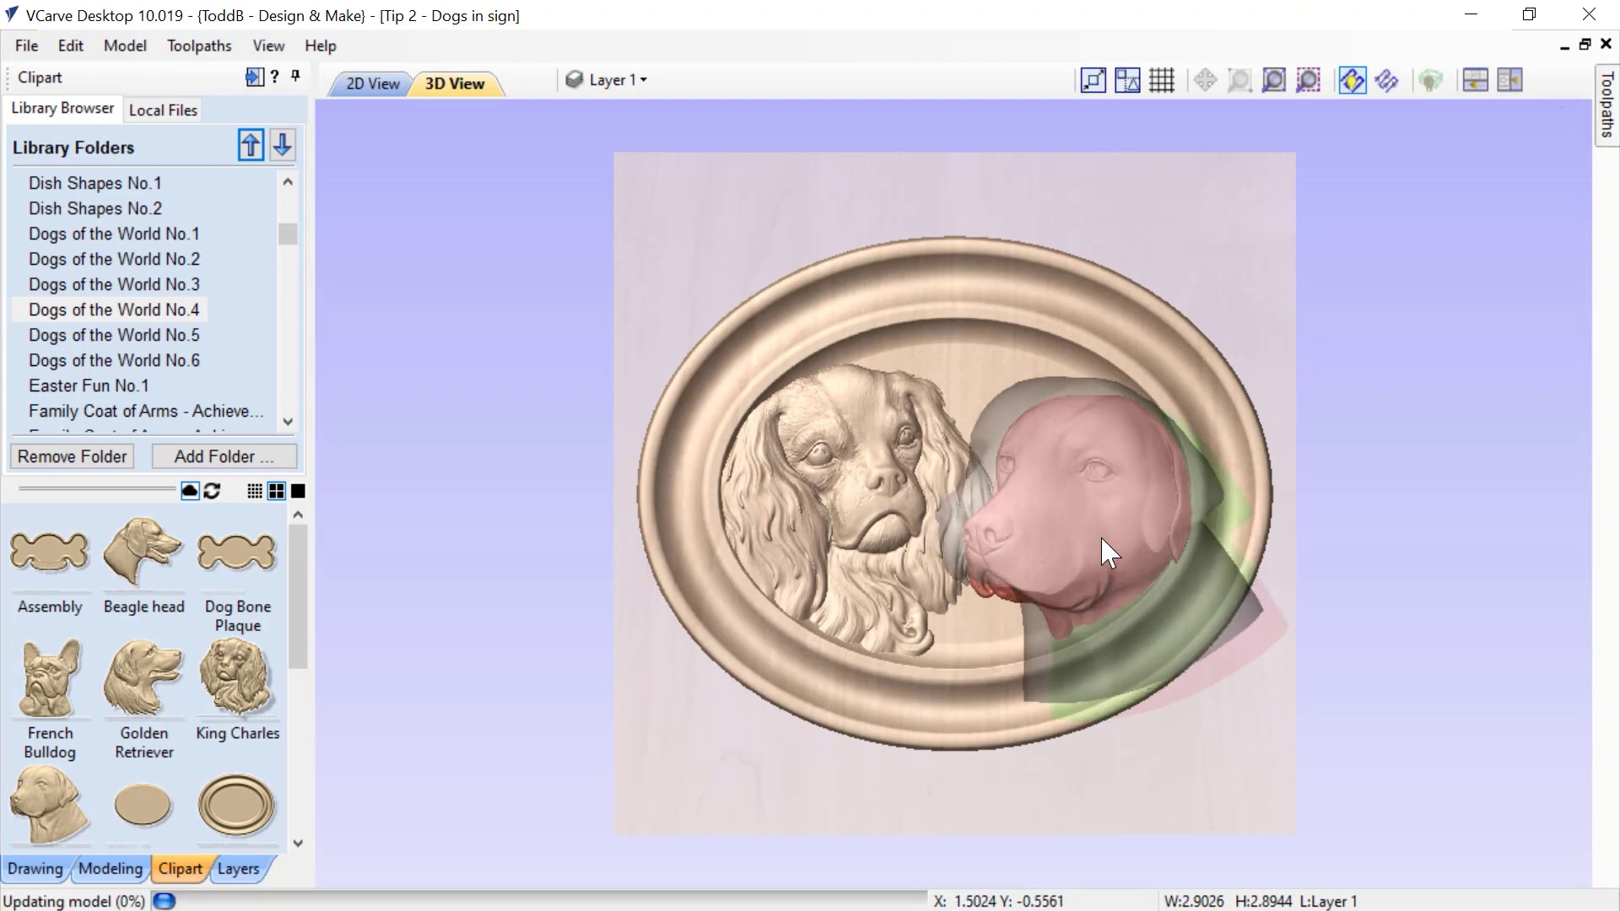
# Hide the King Charles dog relief in Components and inspect the plaque.
pyautogui.click(100, 869)
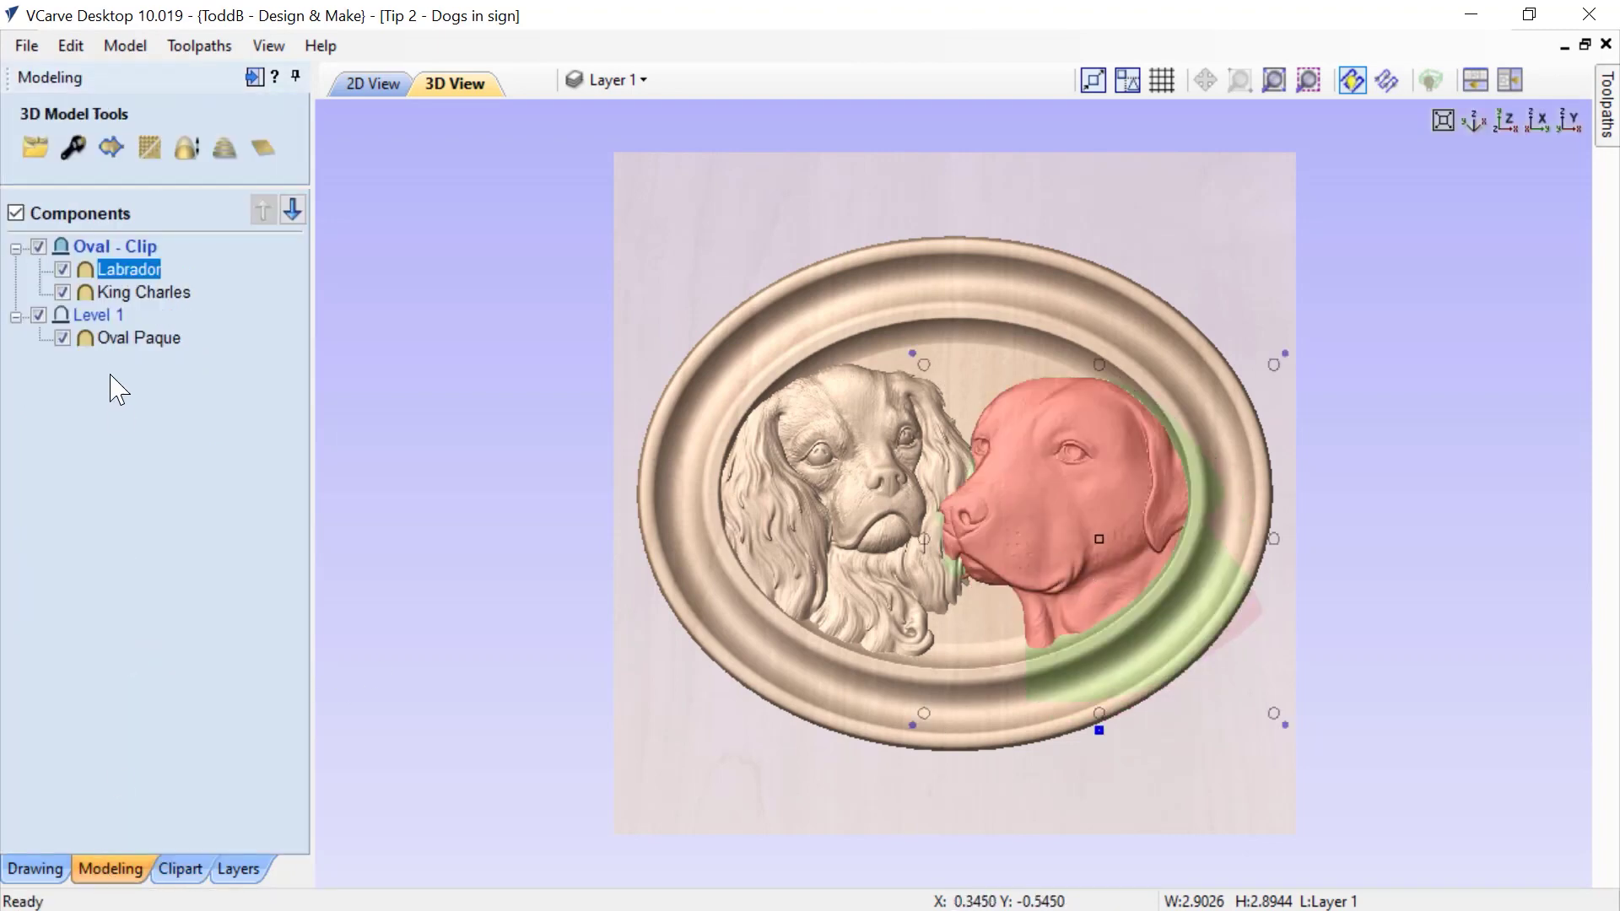
pyautogui.click(63, 291)
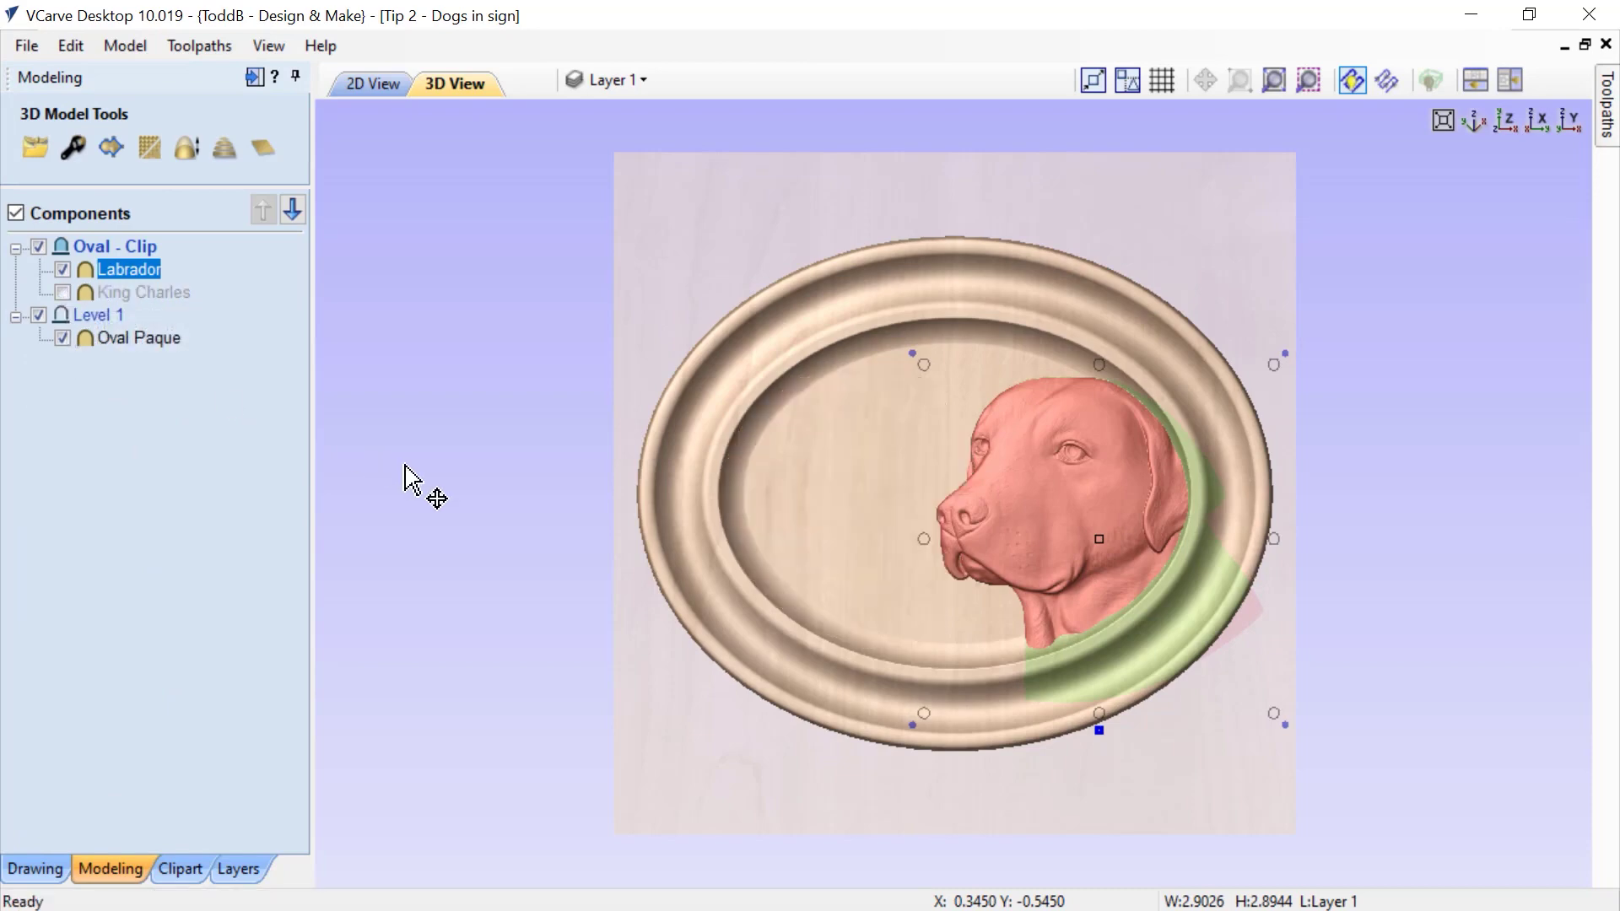
pyautogui.click(429, 494)
pyautogui.moveTo(504, 662); pyautogui.dragTo(540, 616)
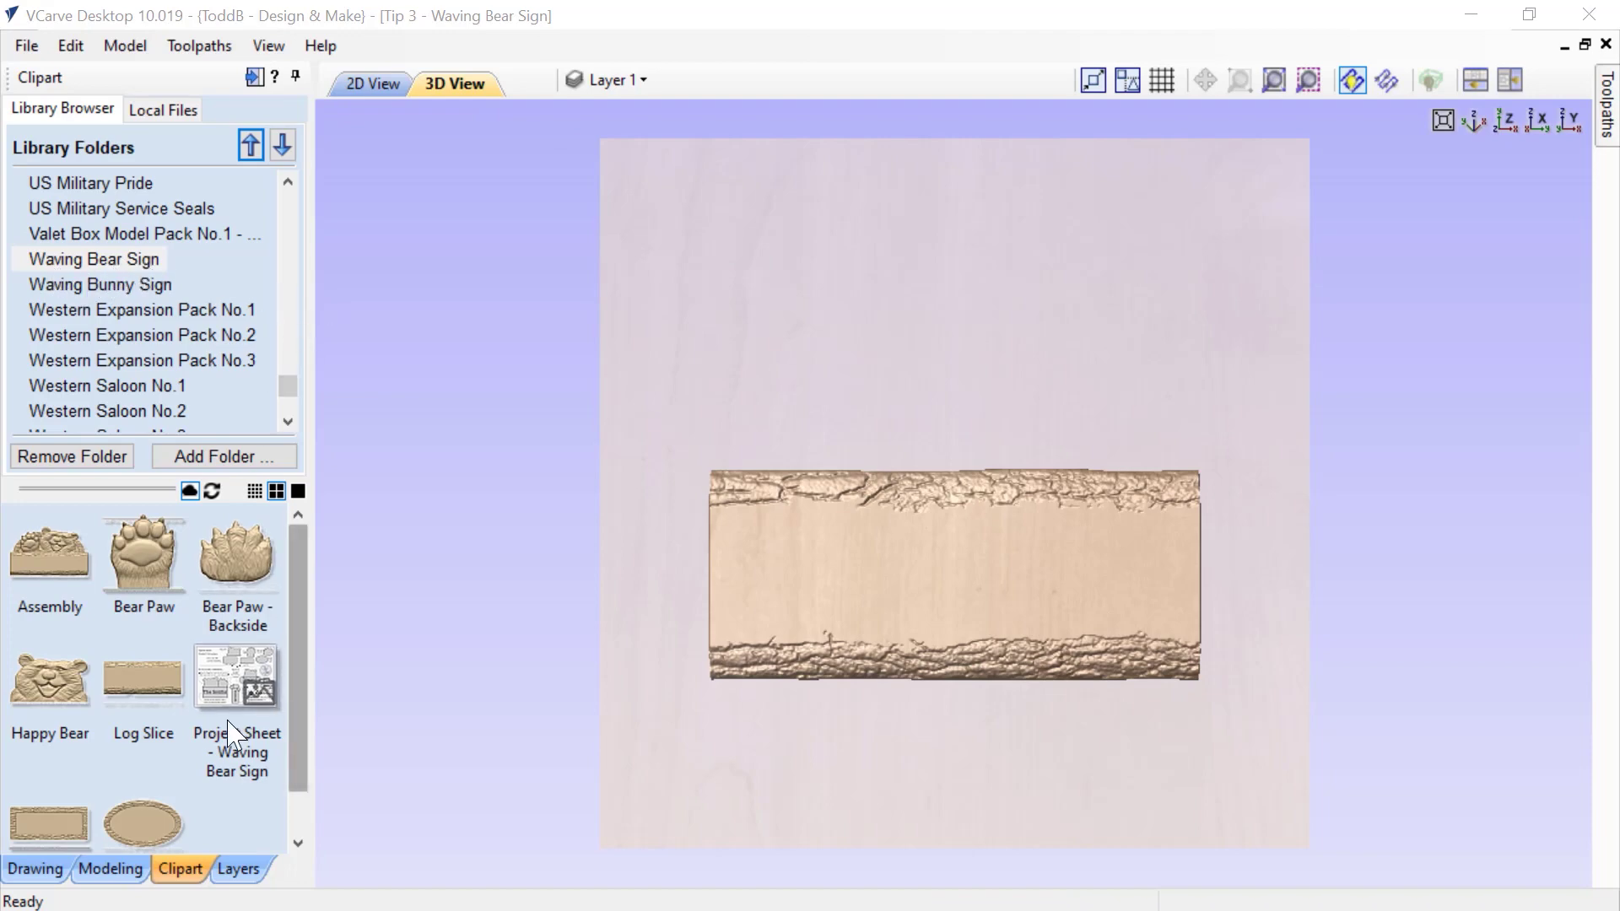
# Show the Happy Bear component above the log slice.
pyautogui.click(118, 872)
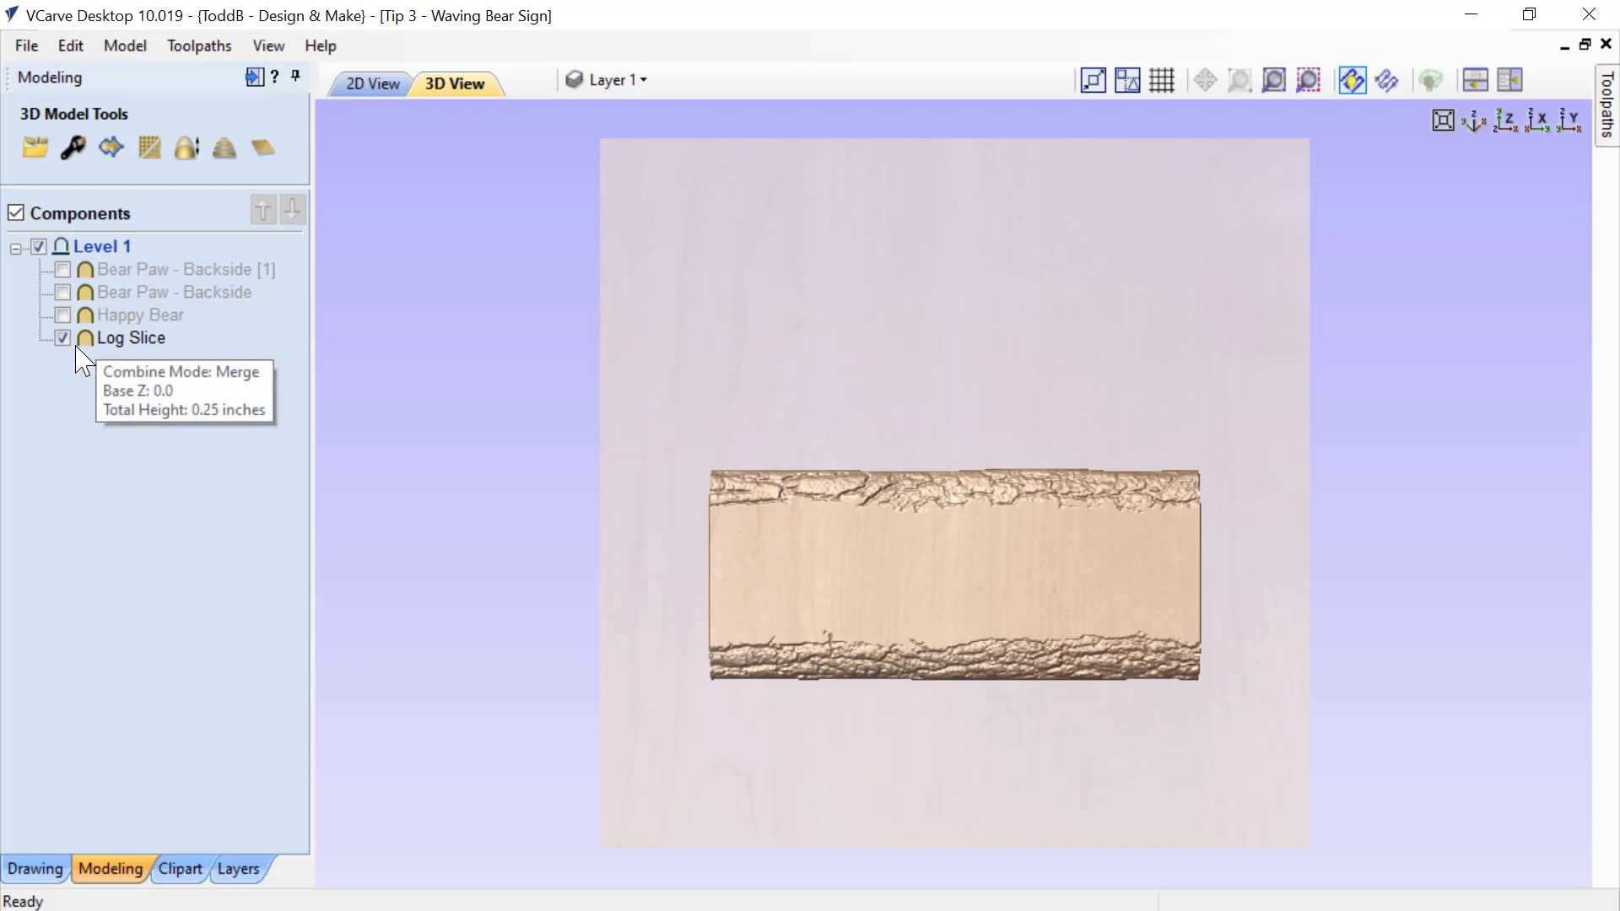
pyautogui.moveTo(110, 359)
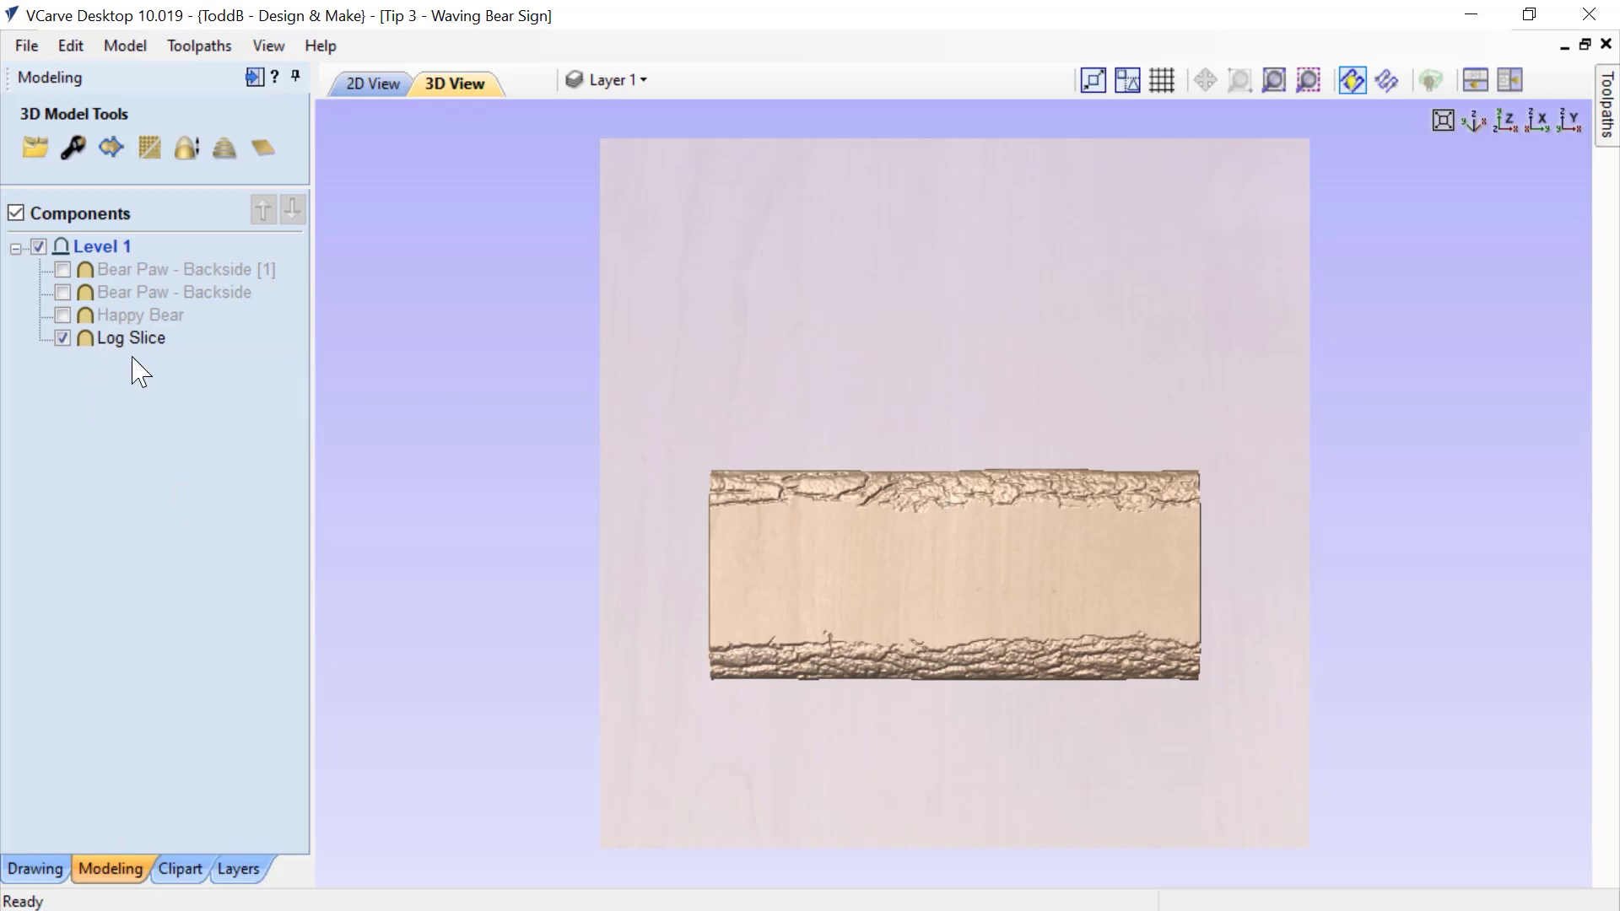
pyautogui.click(64, 315)
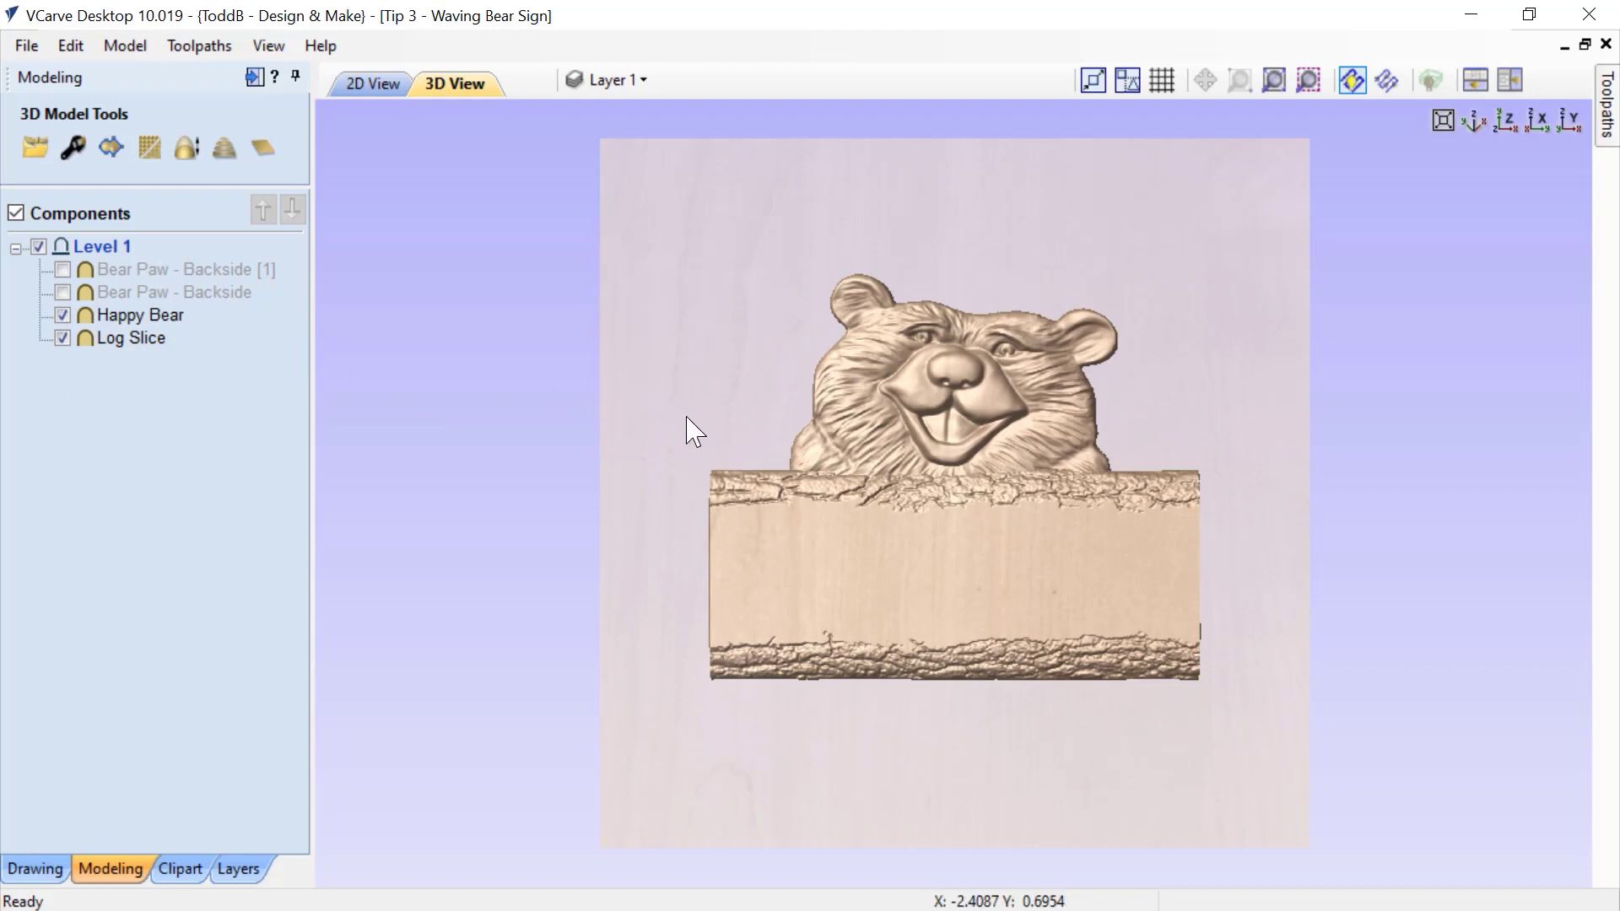
pyautogui.moveTo(686, 431); pyautogui.dragTo(1207, 347)
pyautogui.click(1507, 122)
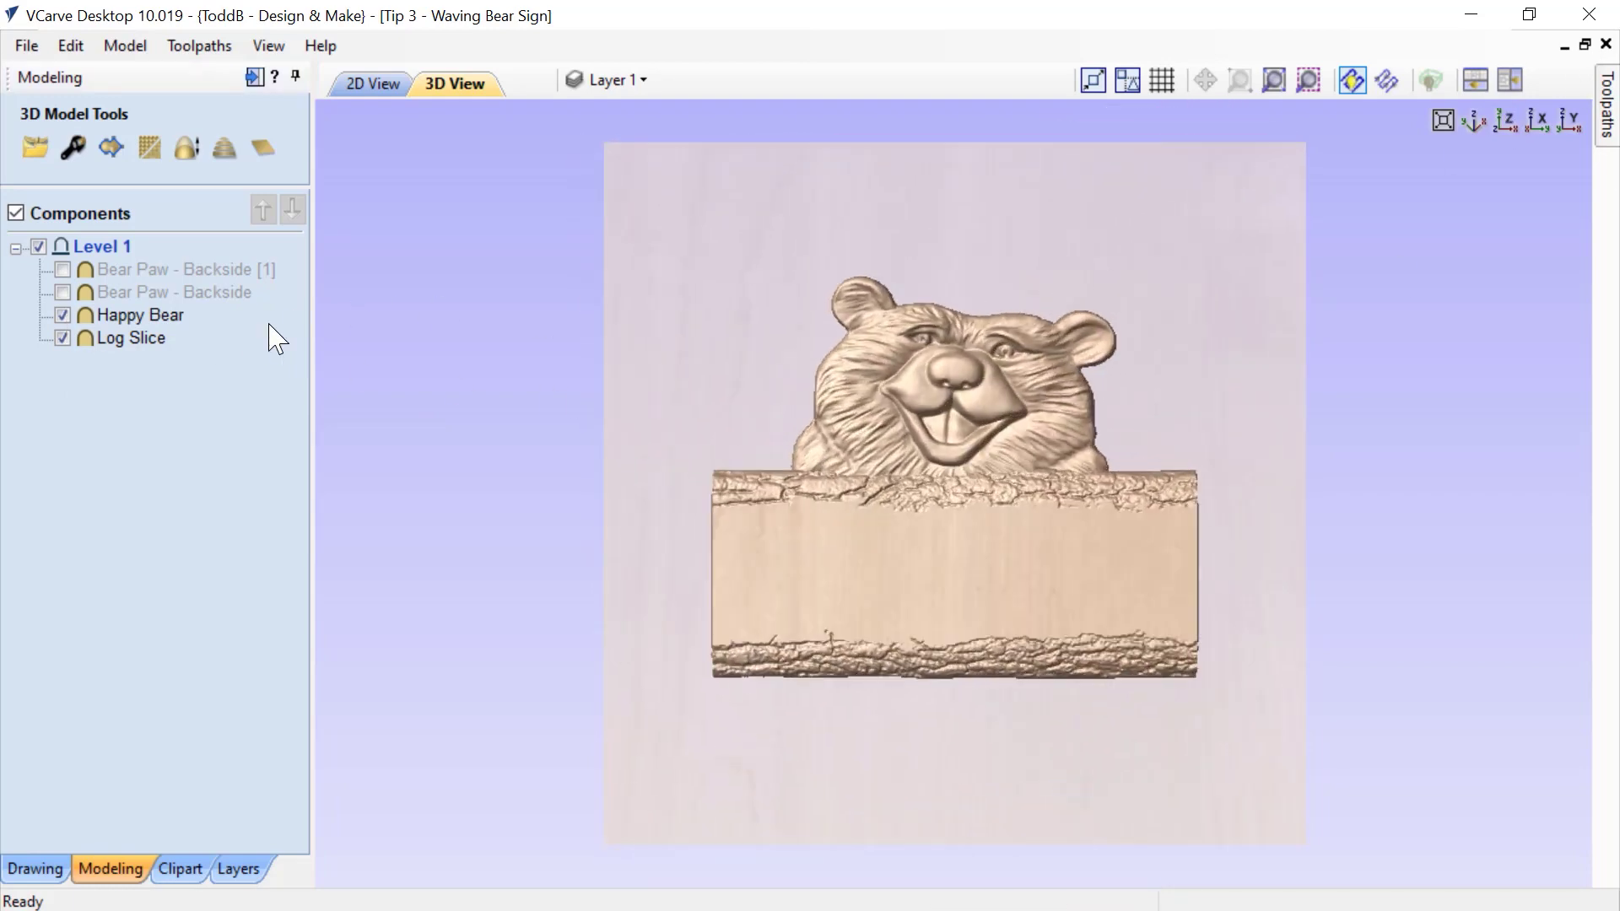
# Show Bear Paw - Backside on the log's left end and open its settings.
pyautogui.click(64, 293)
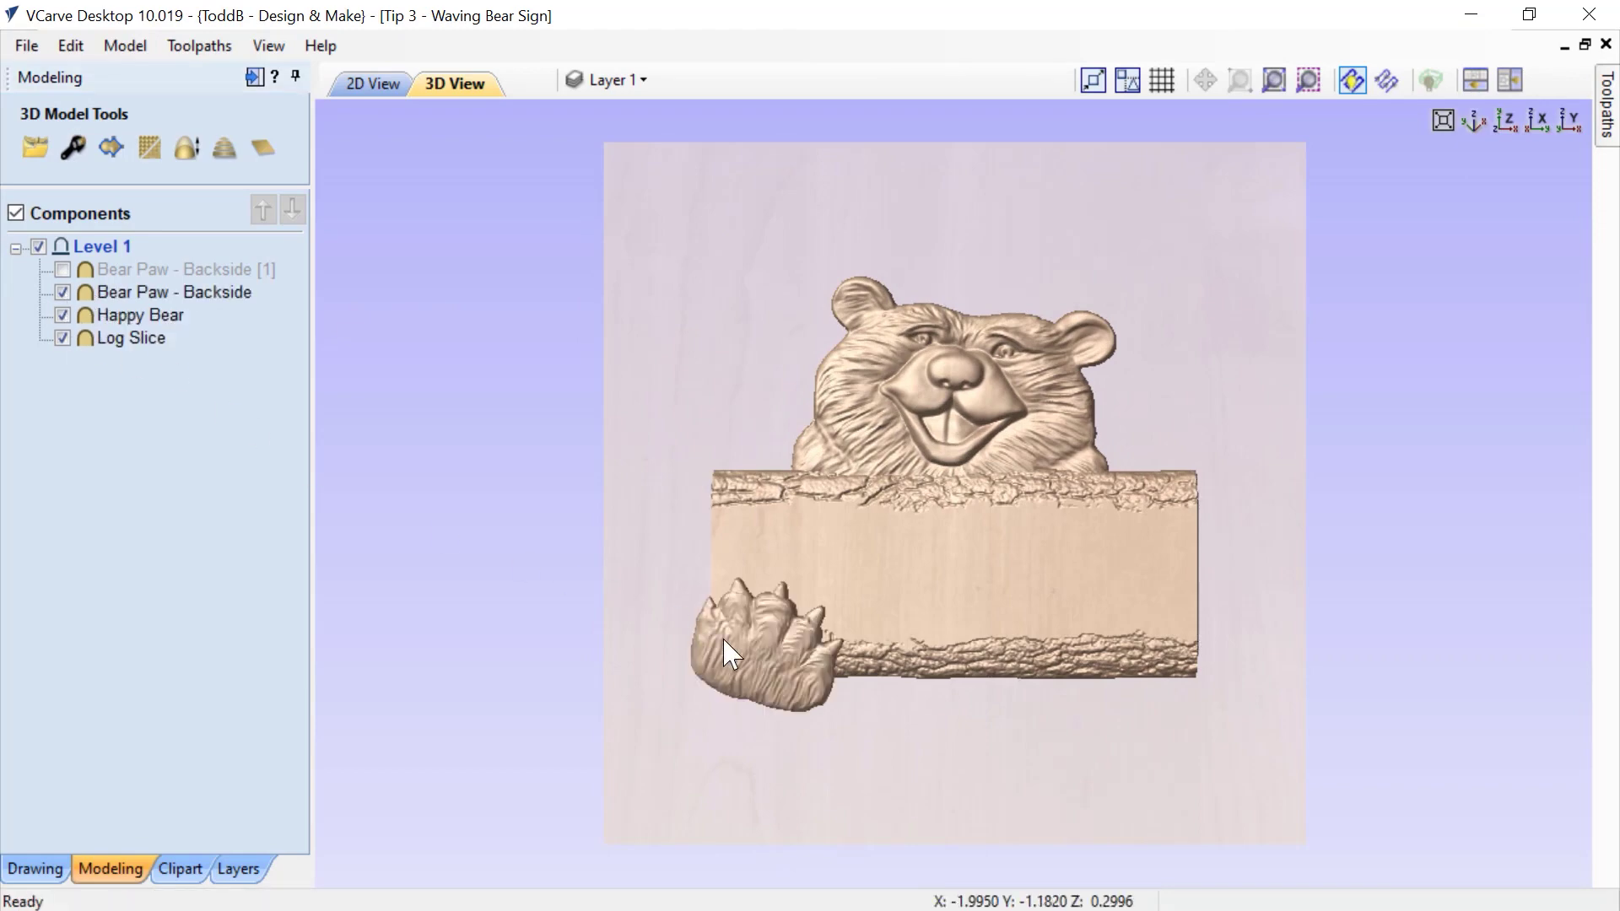
pyautogui.moveTo(806, 805); pyautogui.dragTo(817, 675)
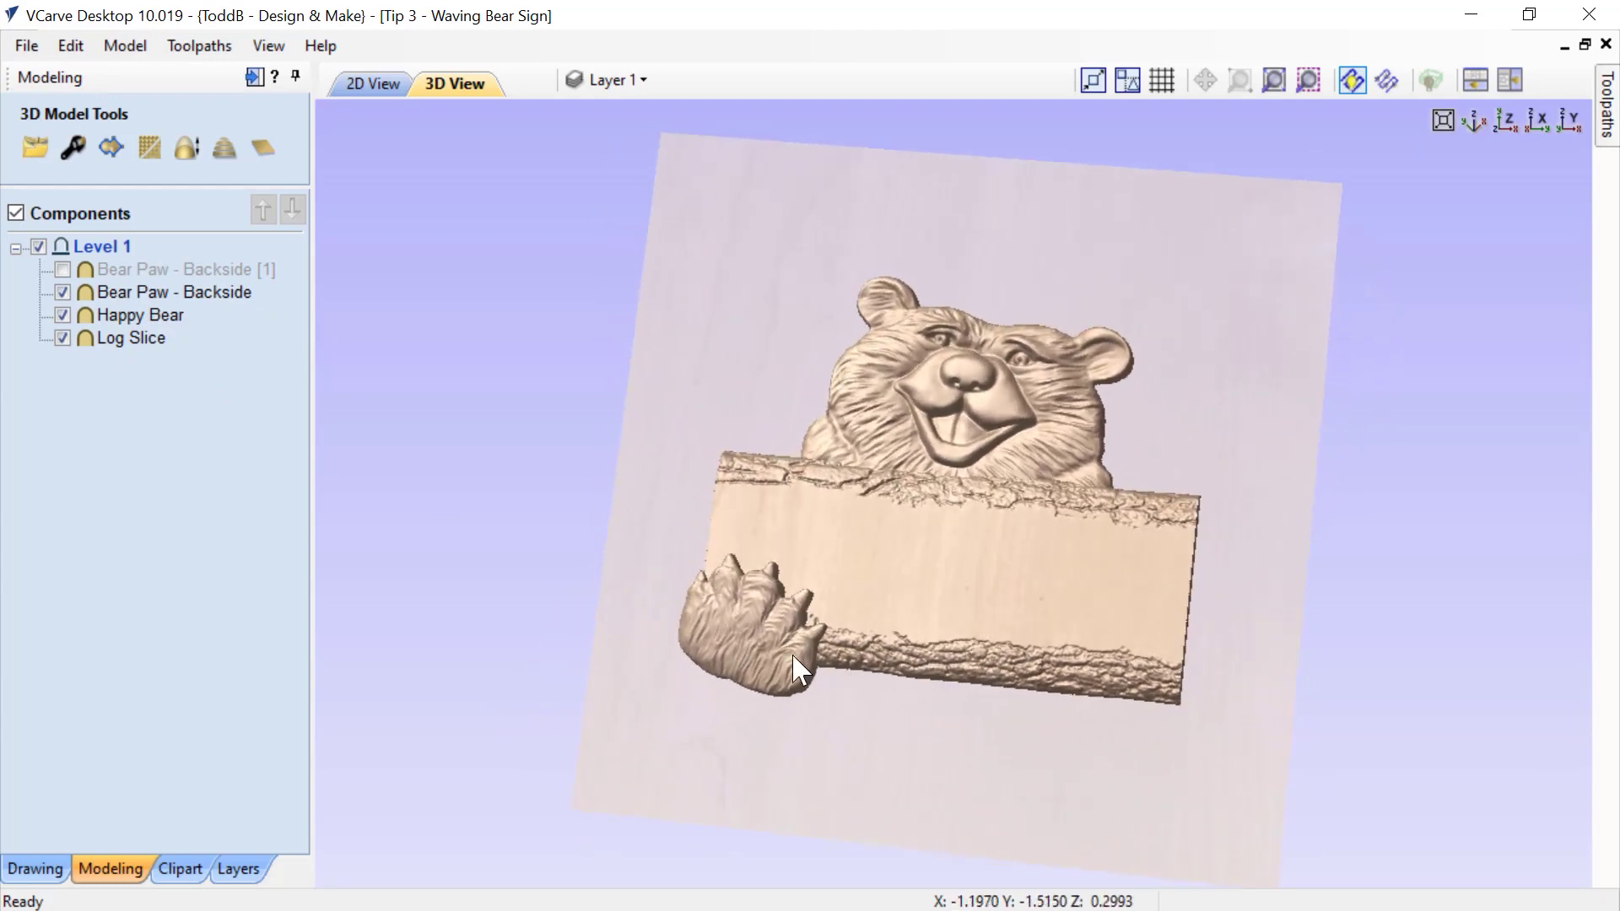
pyautogui.click(766, 673)
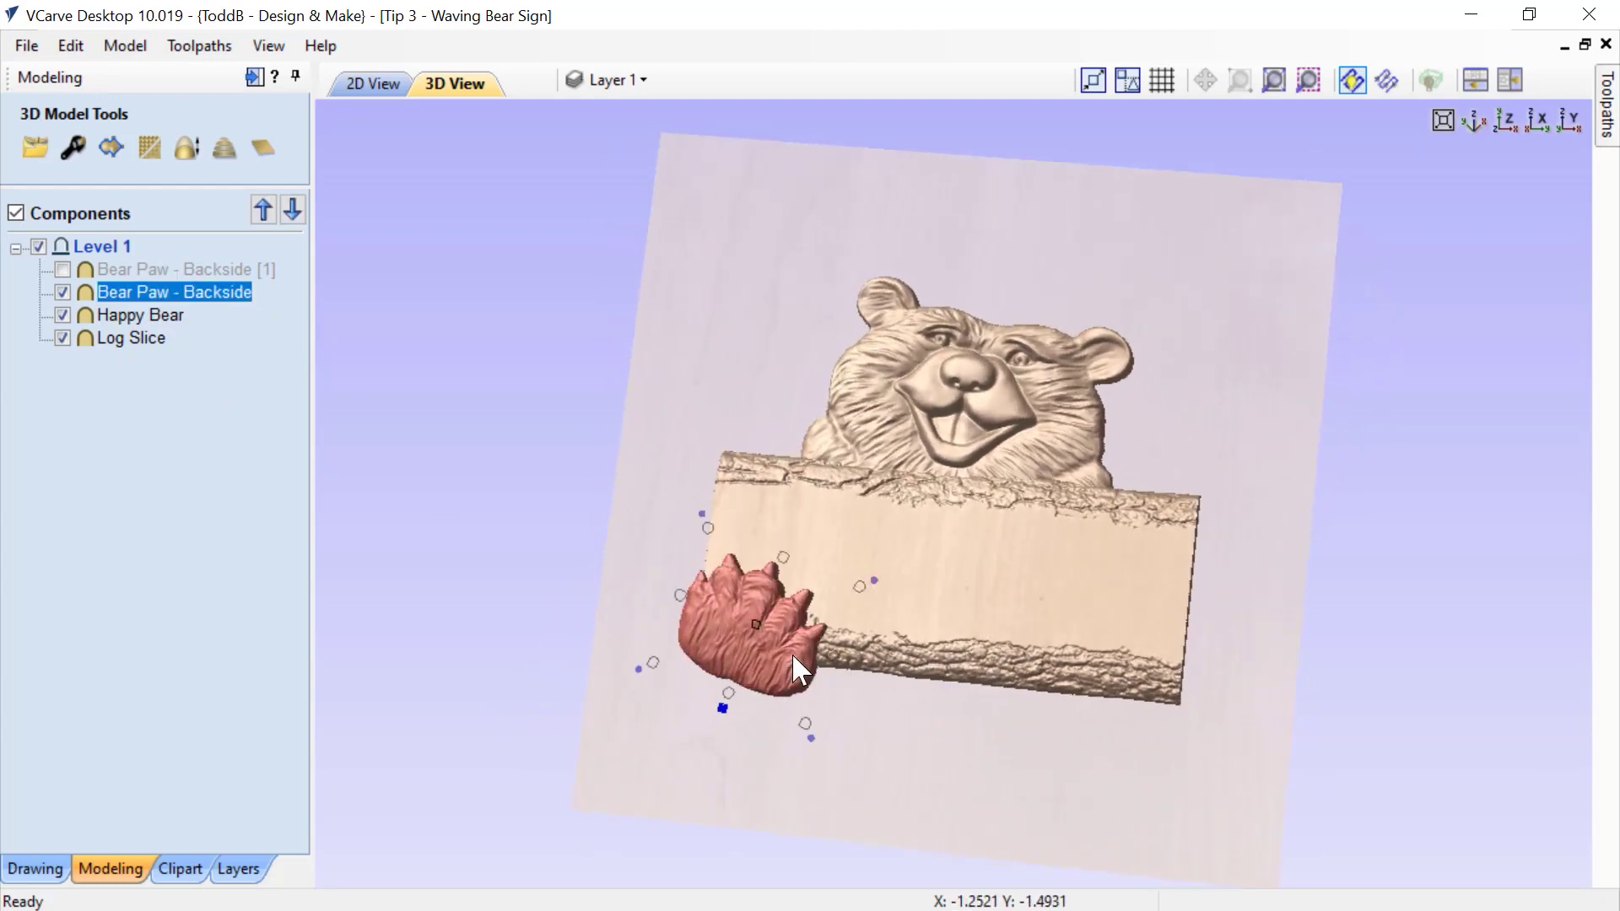
pyautogui.doubleClick(739, 694)
# Show Bear Paw - Backside [1] on the log's right end, then close the paw settings.
pyautogui.moveTo(877, 590); pyautogui.dragTo(1384, 309)
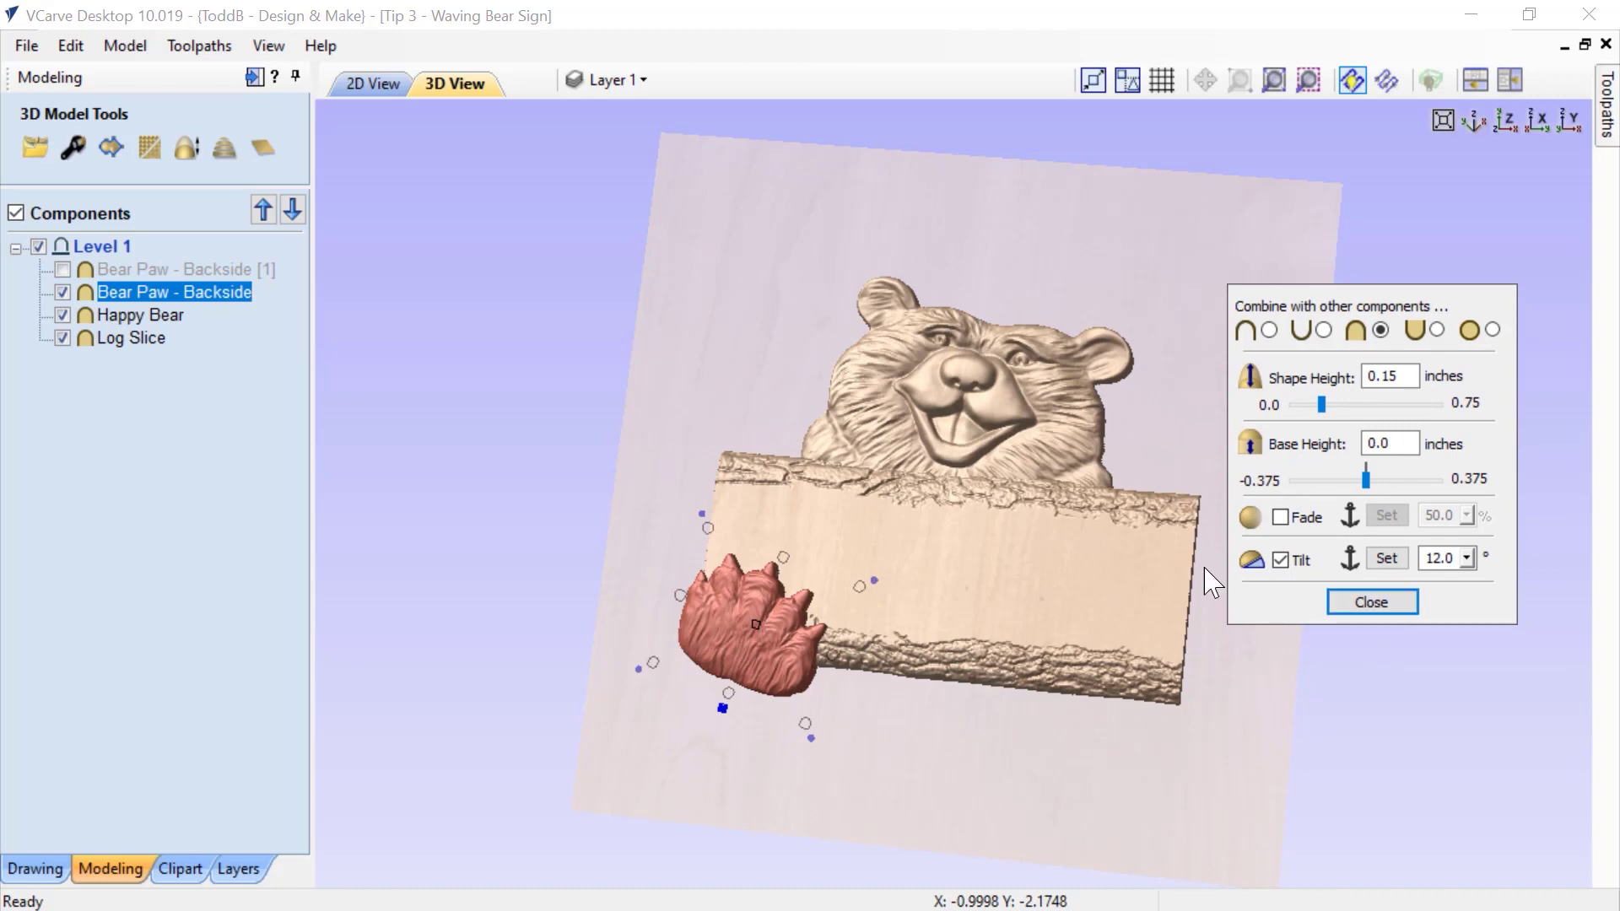
pyautogui.click(62, 270)
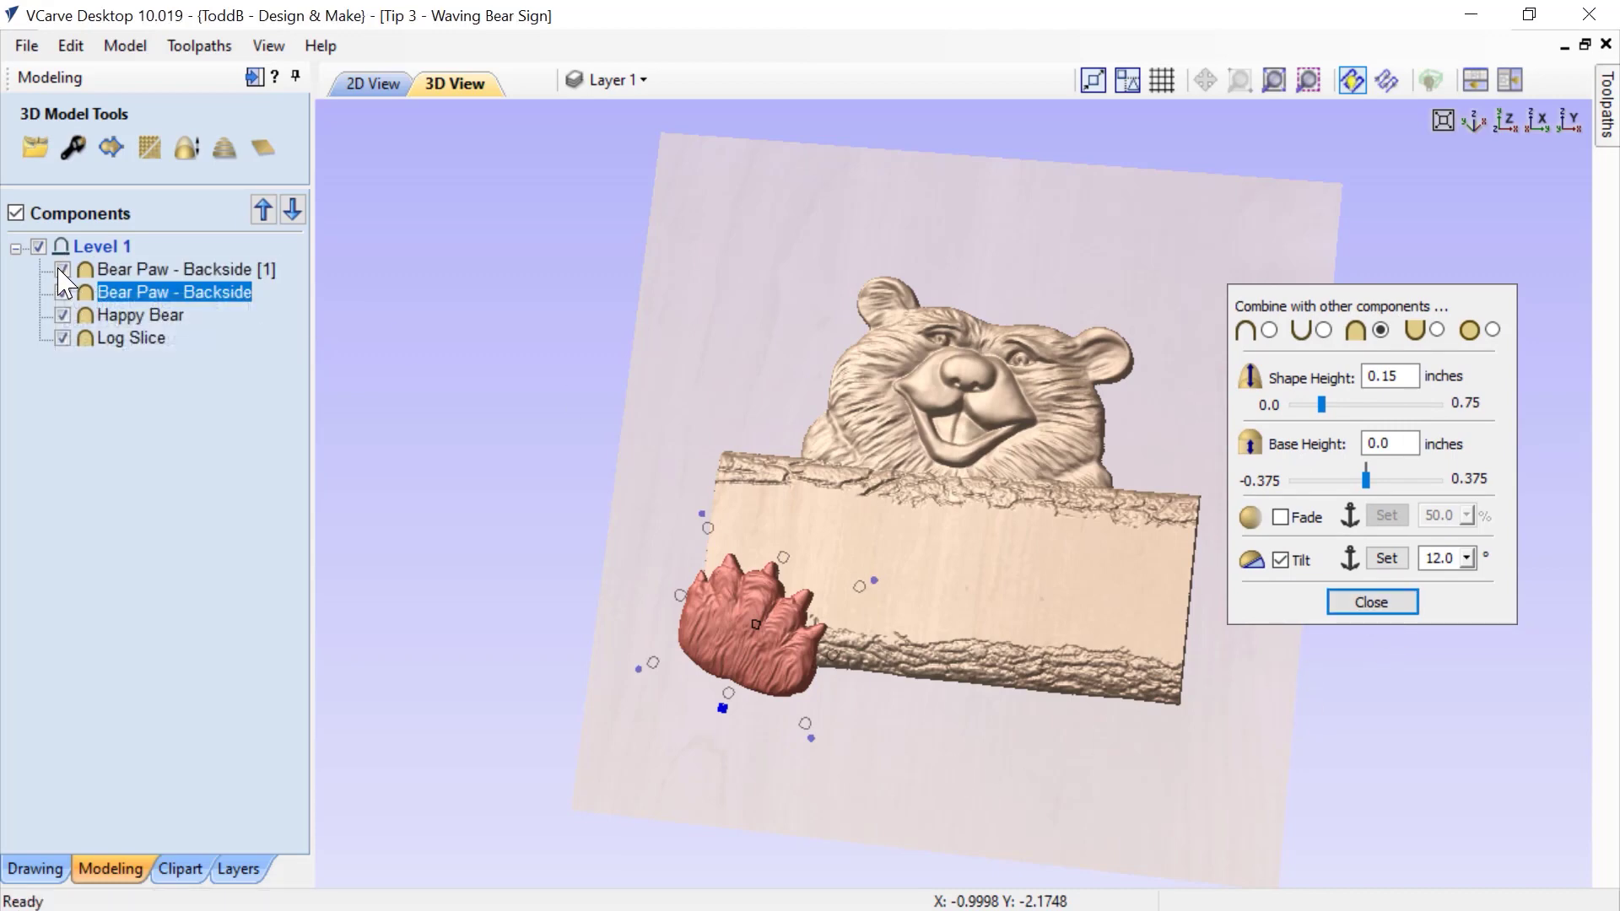
pyautogui.moveTo(987, 746); pyautogui.dragTo(1148, 612)
pyautogui.click(773, 492)
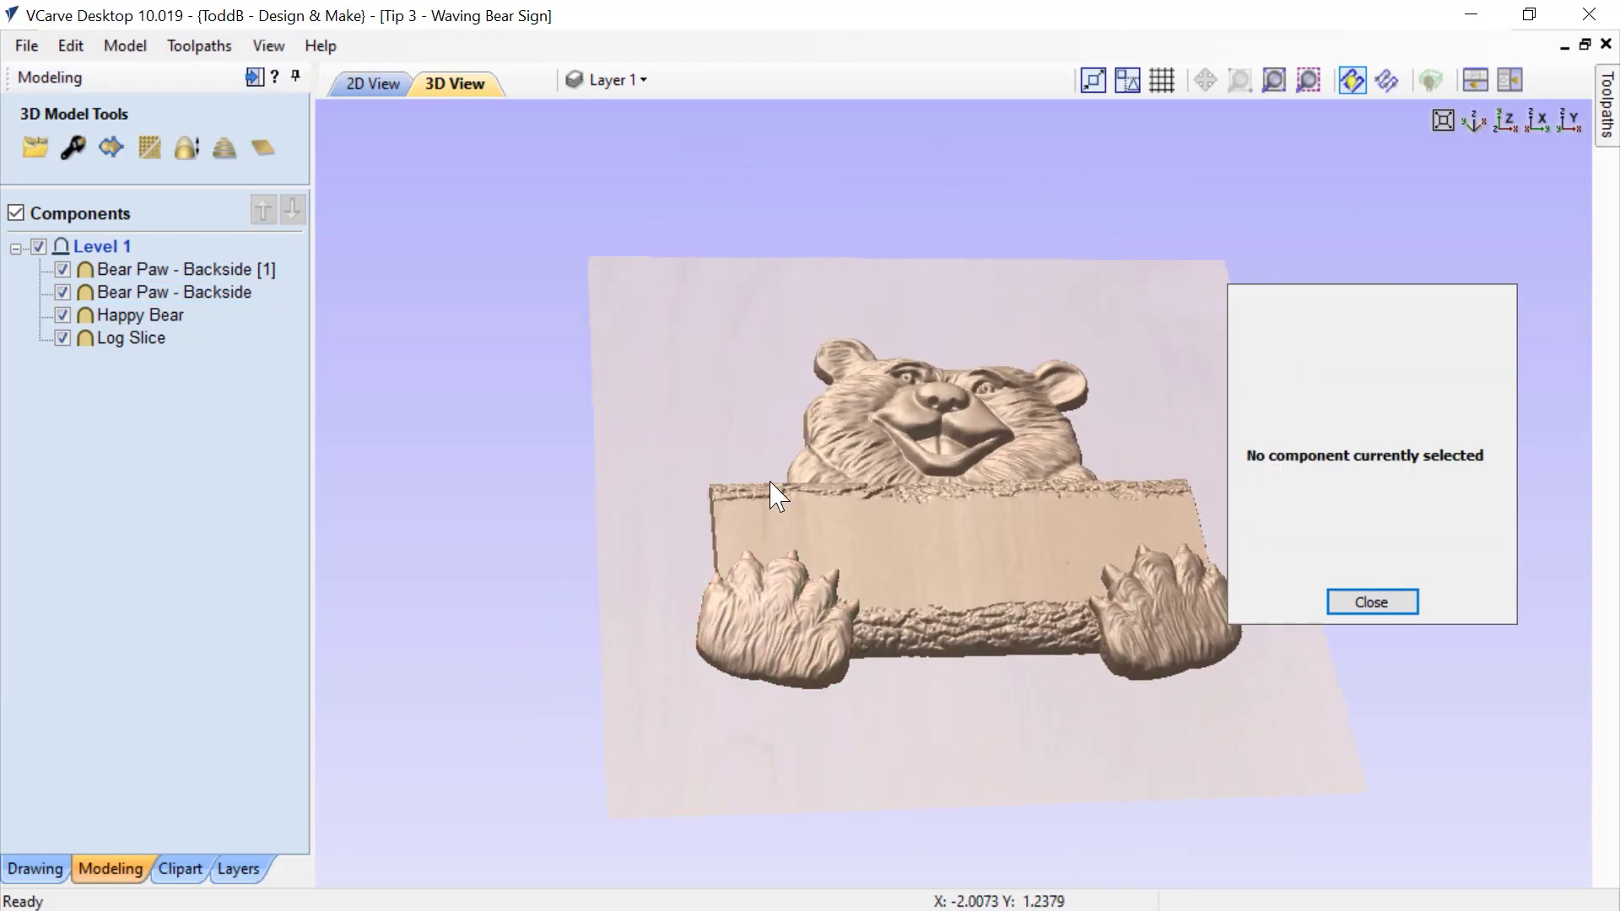
pyautogui.moveTo(773, 492); pyautogui.dragTo(940, 712)
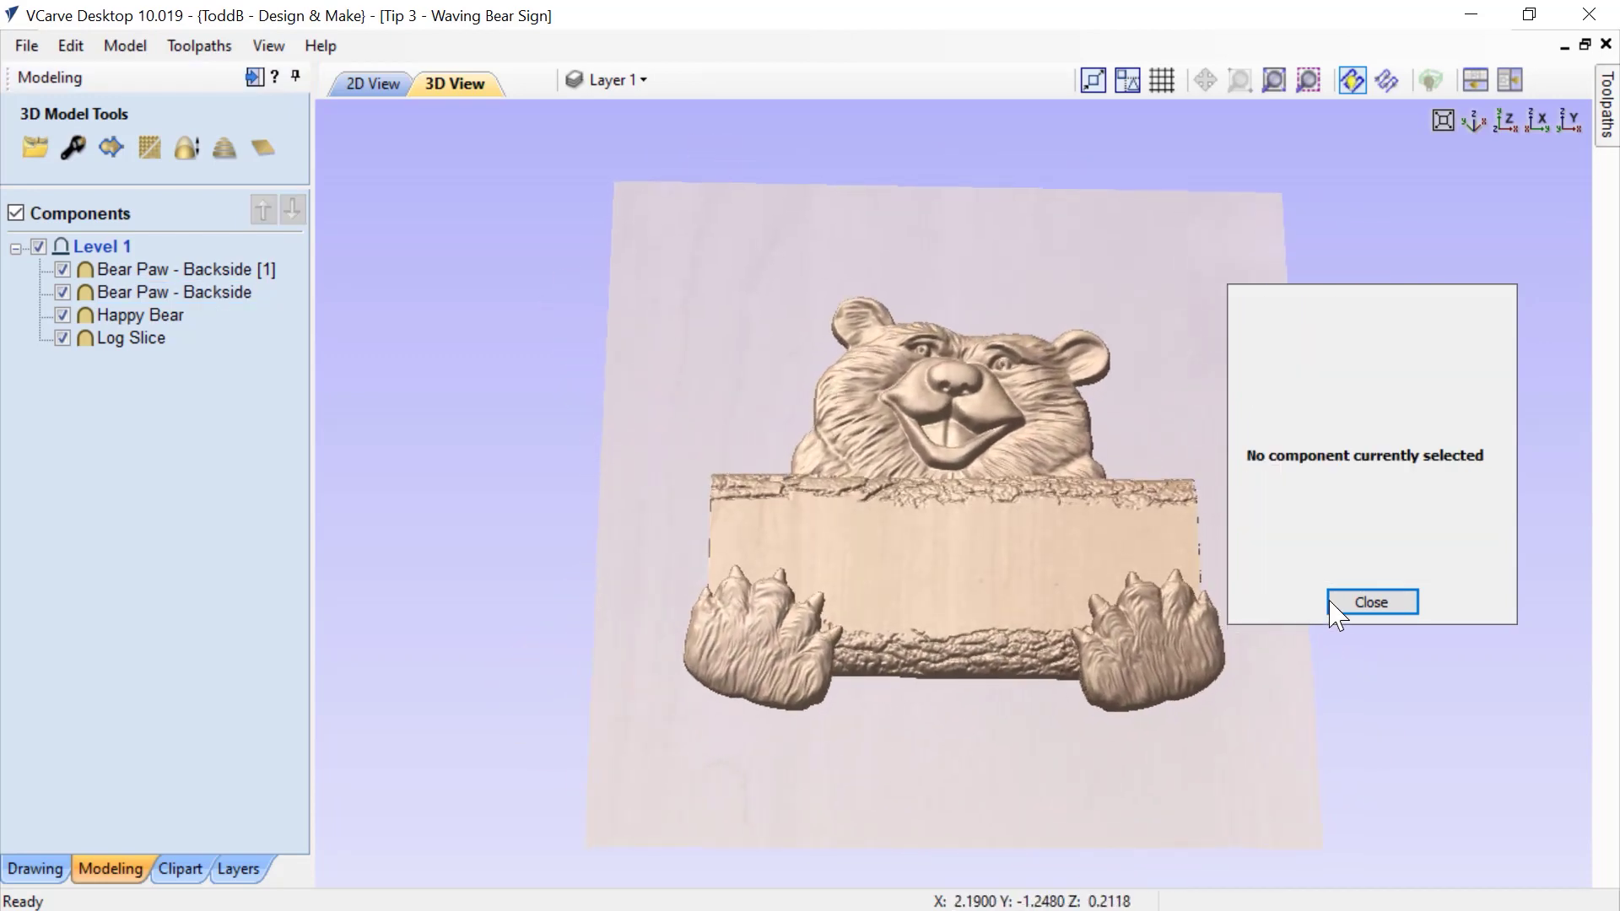
pyautogui.click(1512, 123)
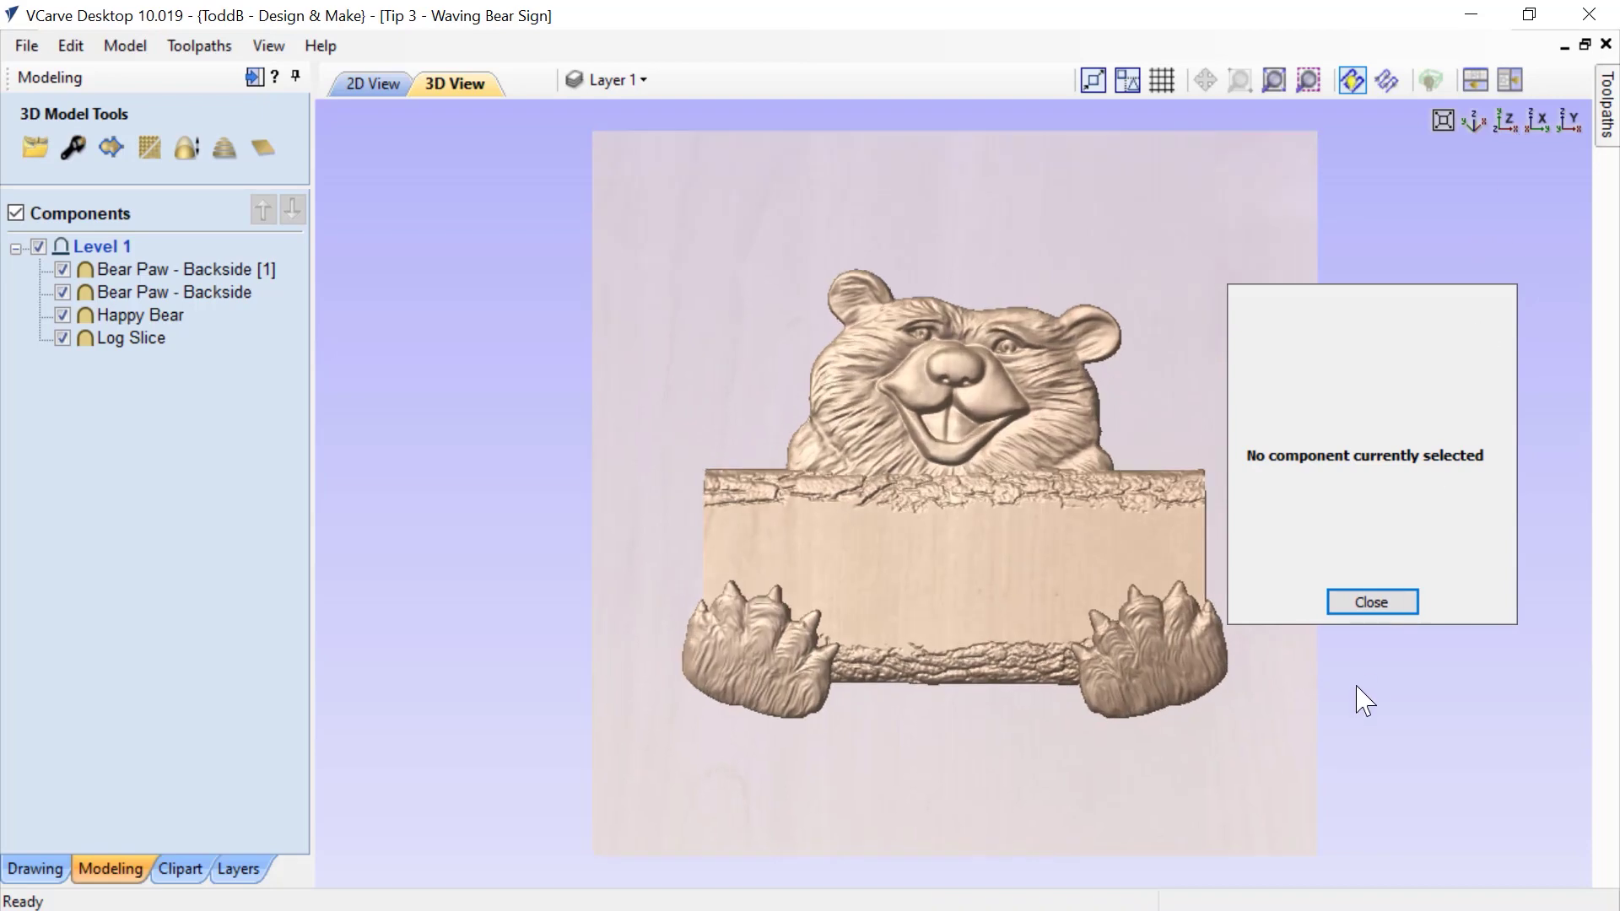
pyautogui.click(1373, 602)
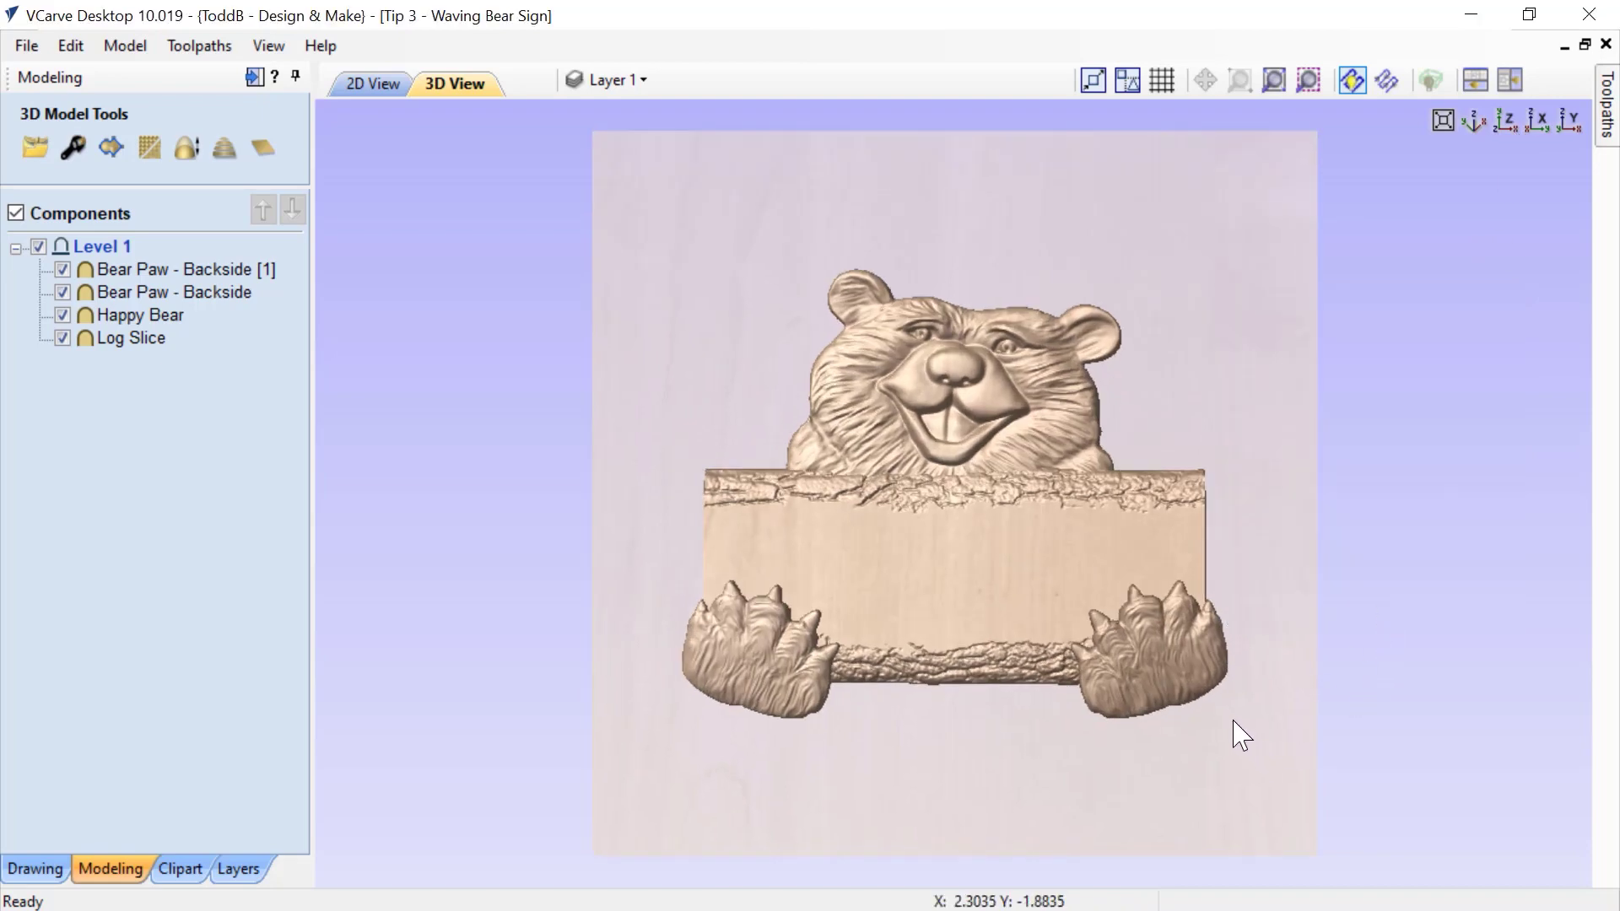
pyautogui.moveTo(1248, 793); pyautogui.dragTo(830, 608)
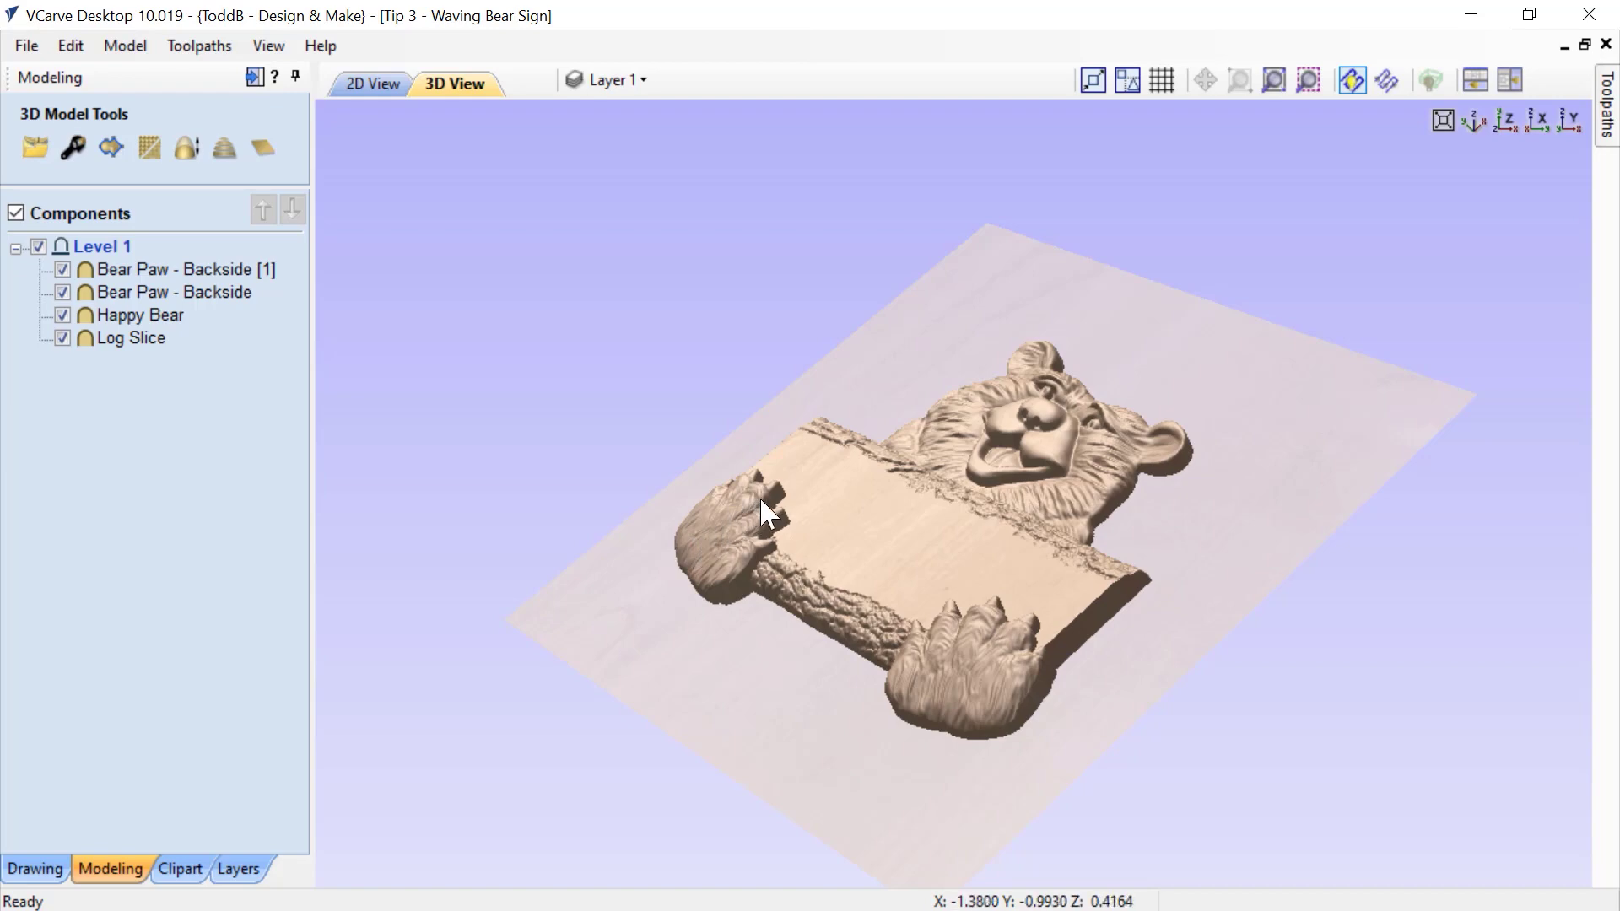
pyautogui.moveTo(788, 651); pyautogui.dragTo(818, 509)
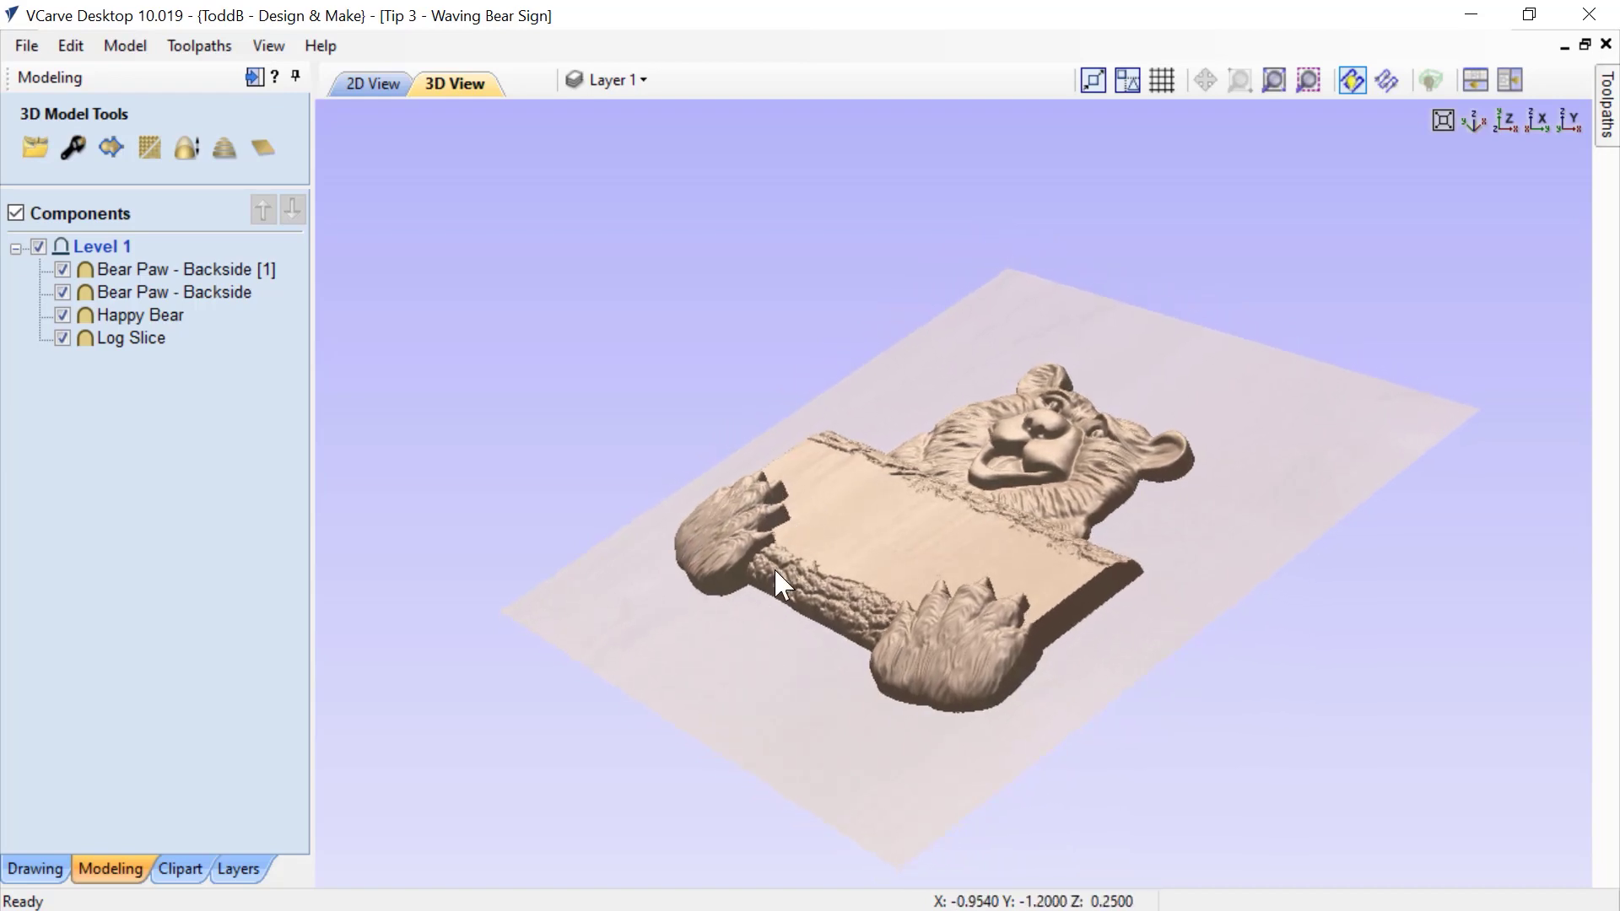
pyautogui.moveTo(763, 630); pyautogui.dragTo(825, 701)
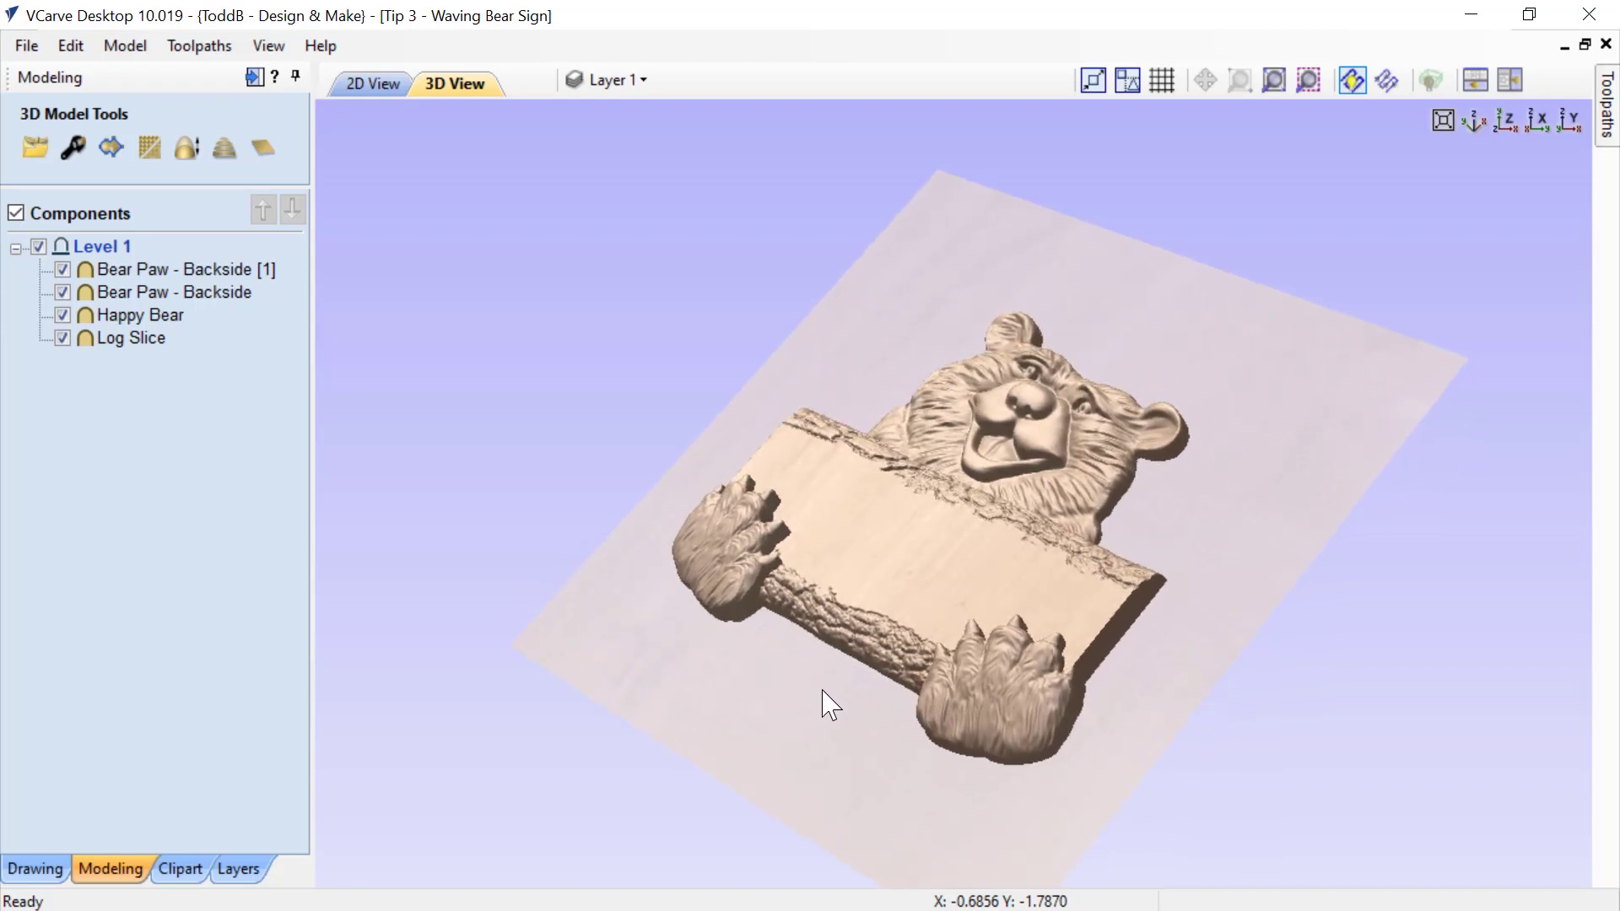
pyautogui.click(1507, 122)
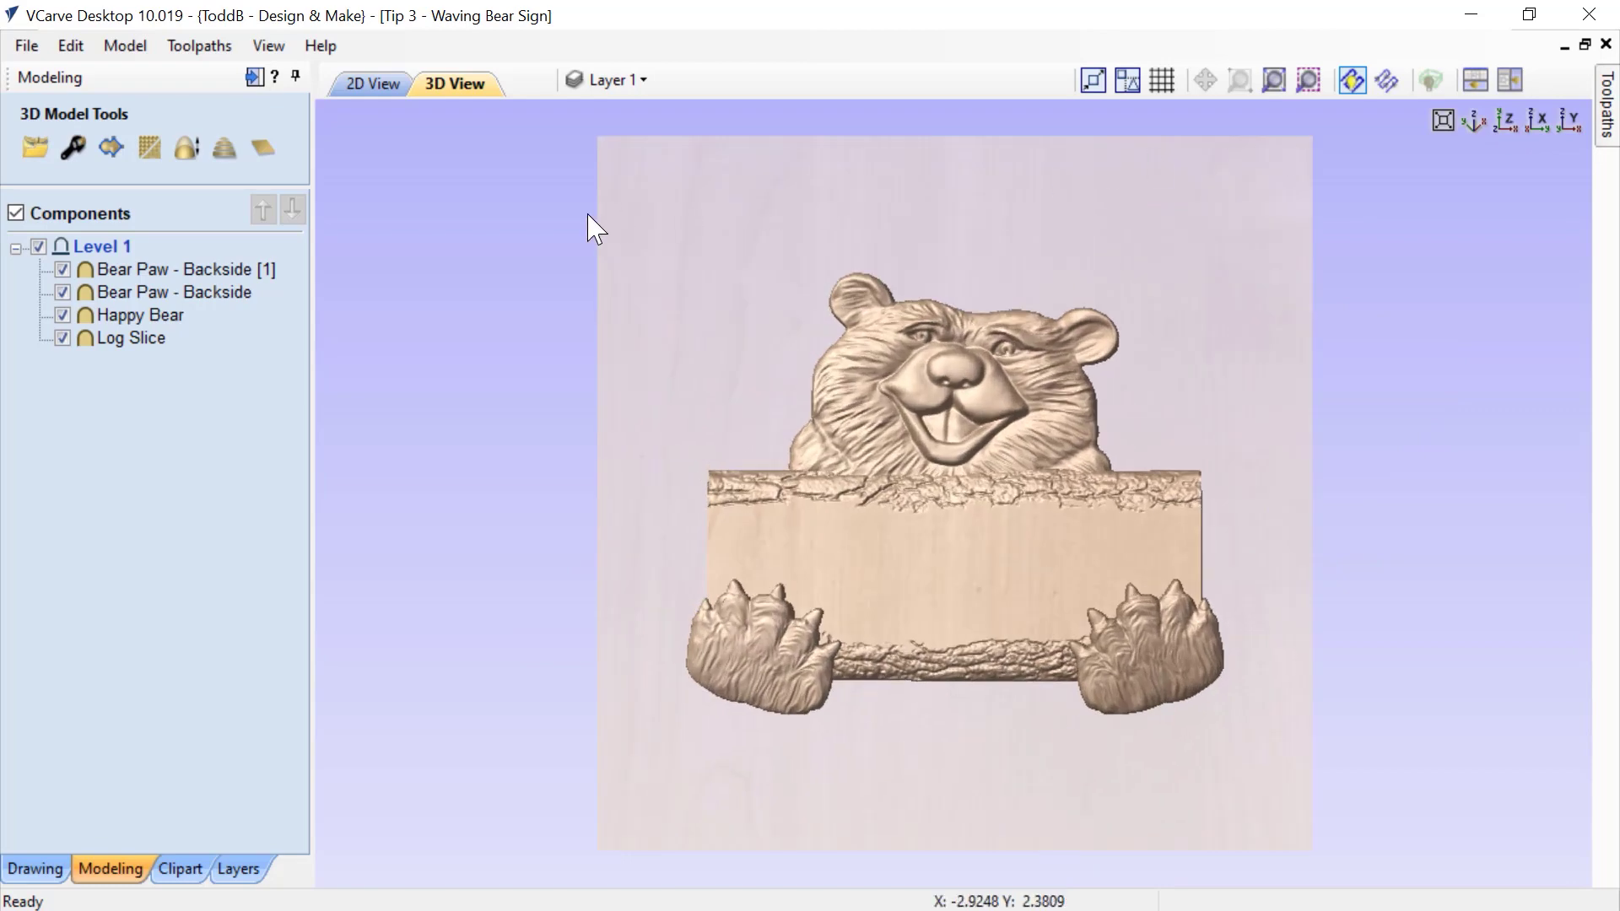
# Insert a new level above Level 1 and name it 'Paw - Clip'.
pyautogui.click(93, 247)
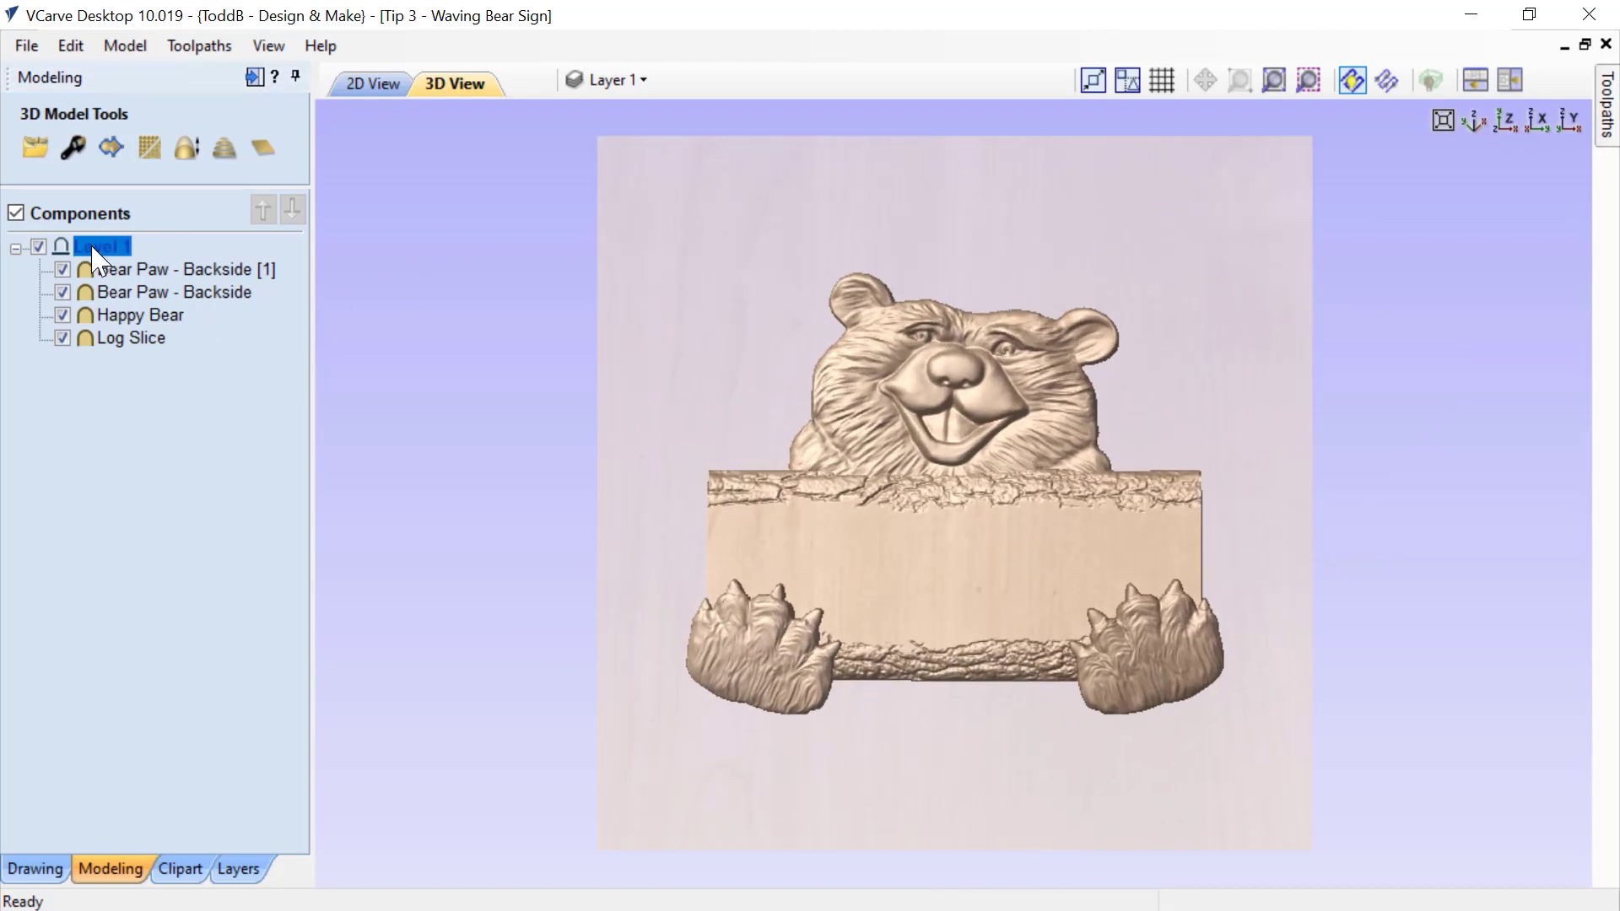
pyautogui.rightClick(93, 248)
pyautogui.click(160, 452)
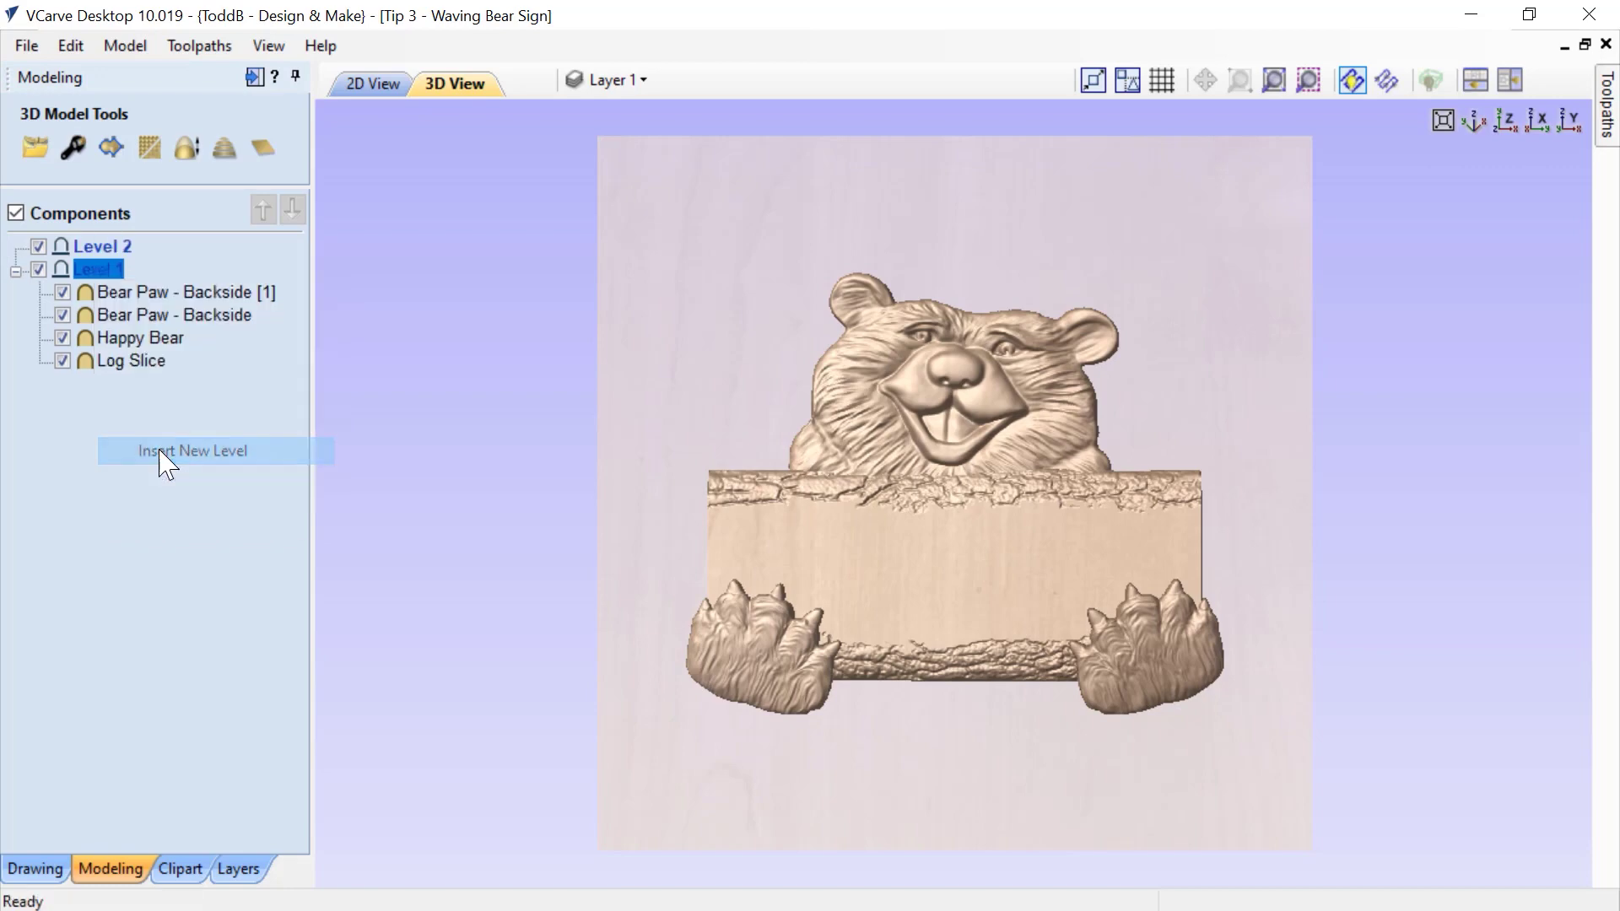
pyautogui.click(101, 246)
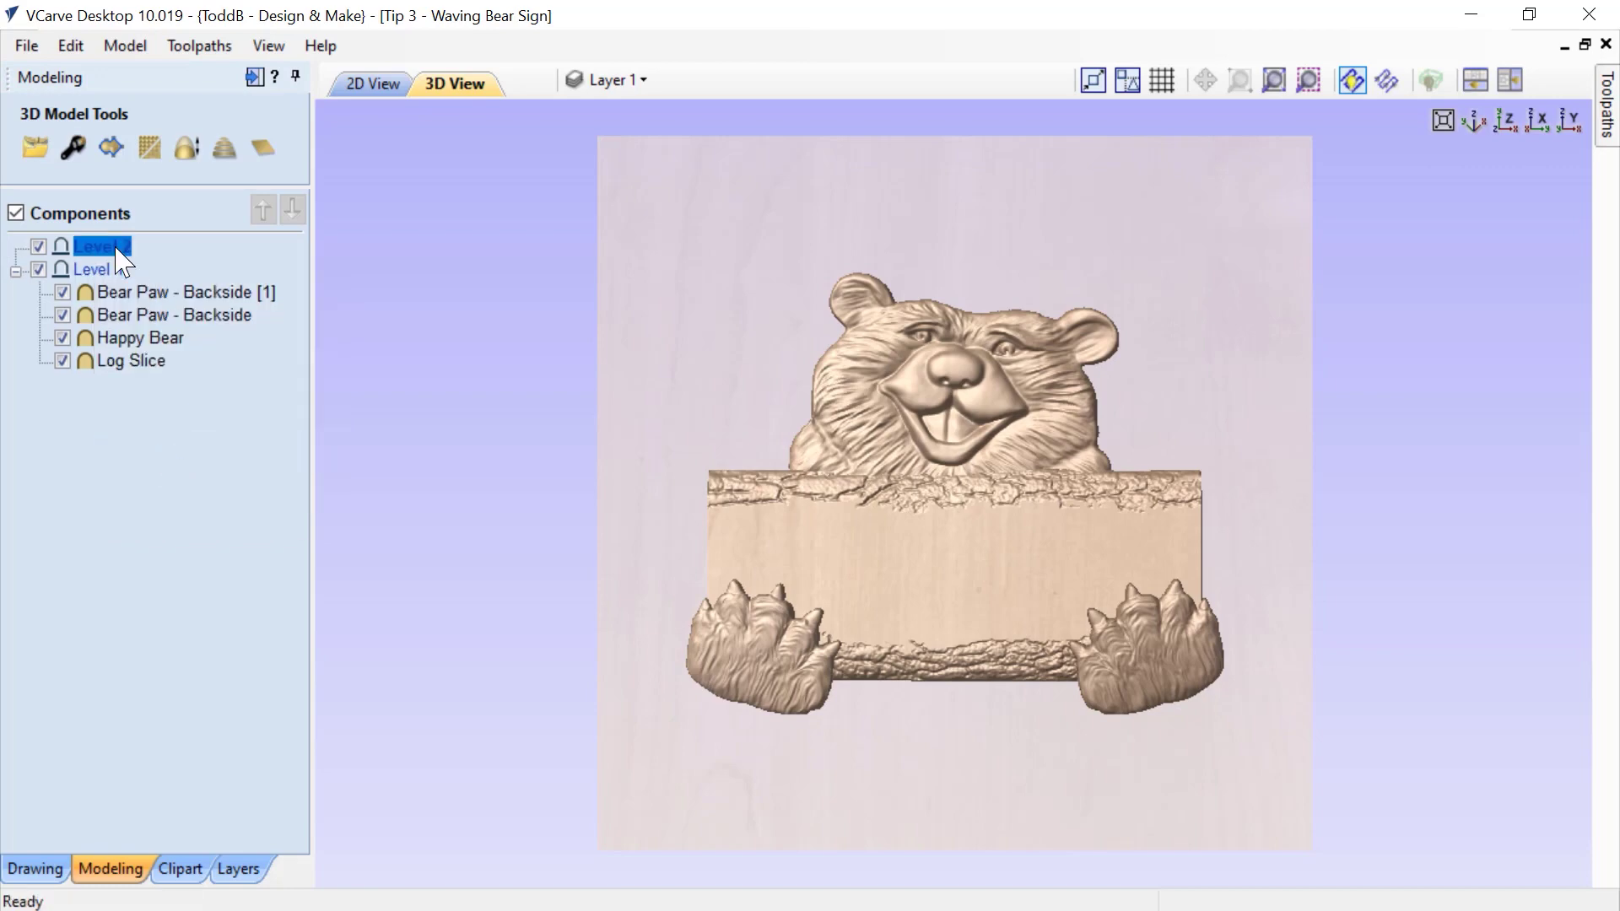
pyautogui.click(117, 249)
pyautogui.write('P')
pyautogui.write('Paw')
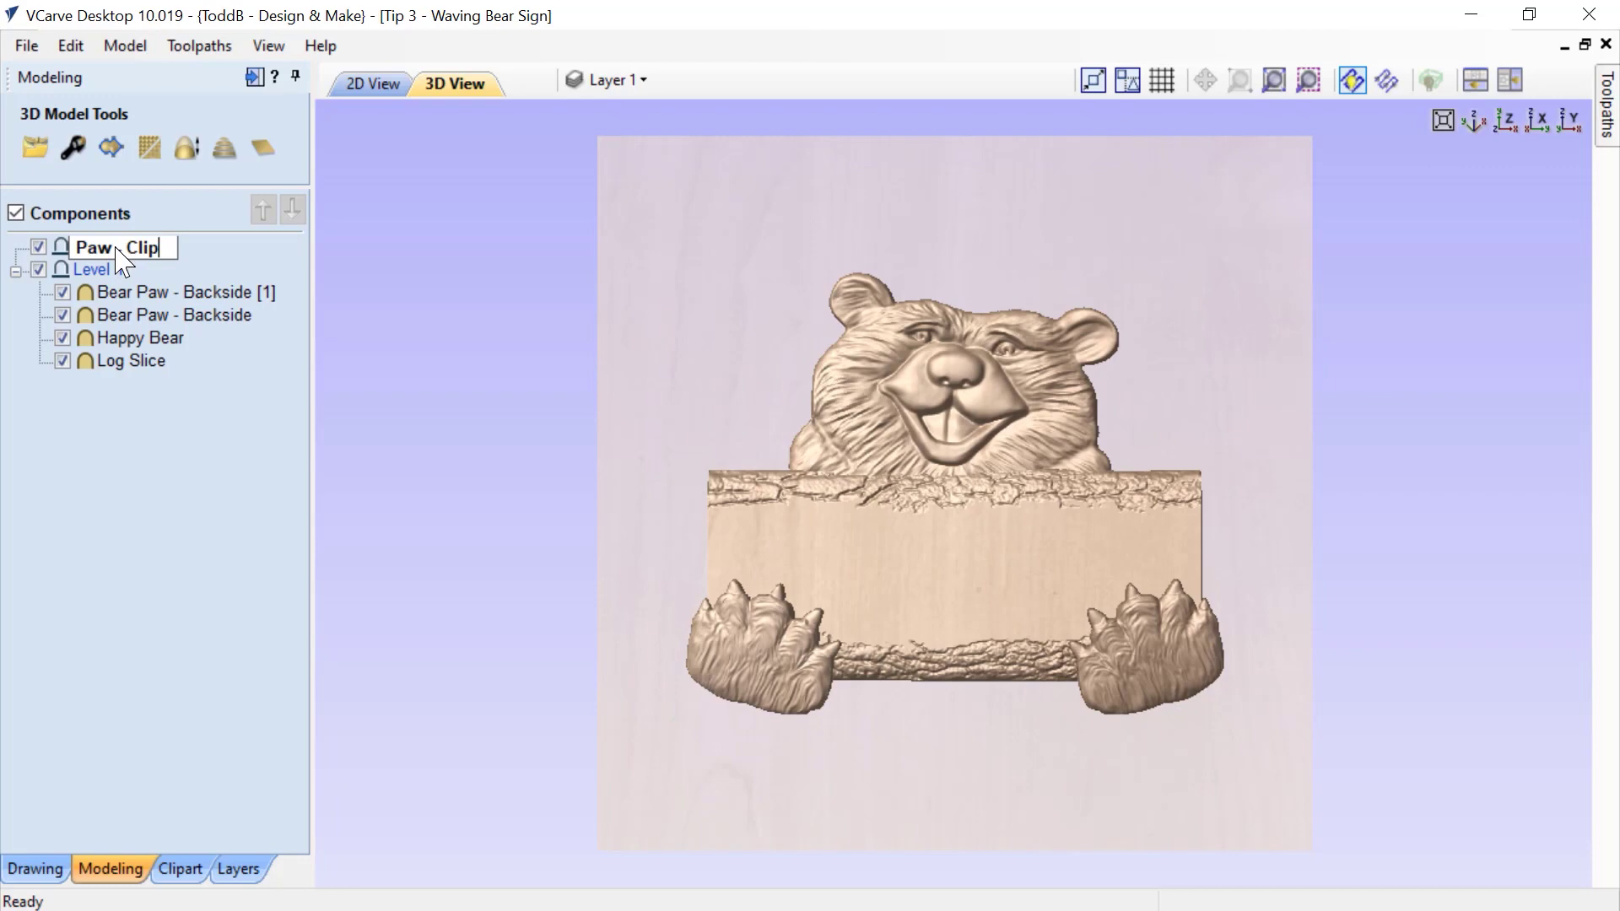
pyautogui.press('Return')
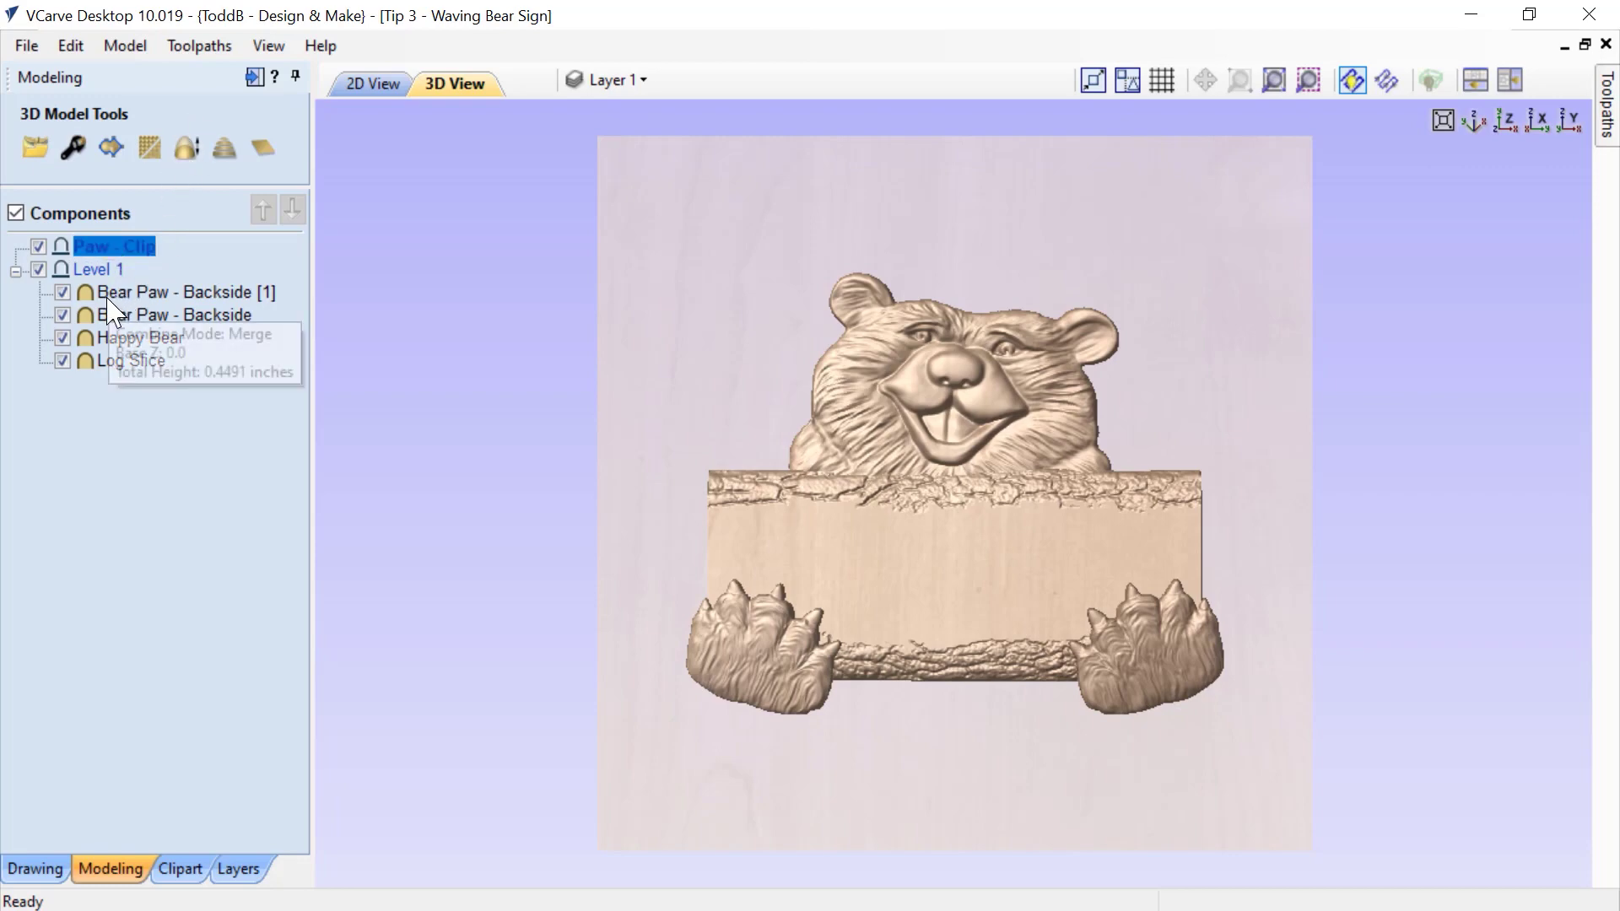
# Move Bear Paw - Backside [1] into Paw - Clip and hide Level 1.
pyautogui.click(148, 295)
pyautogui.moveTo(148, 297); pyautogui.dragTo(148, 284)
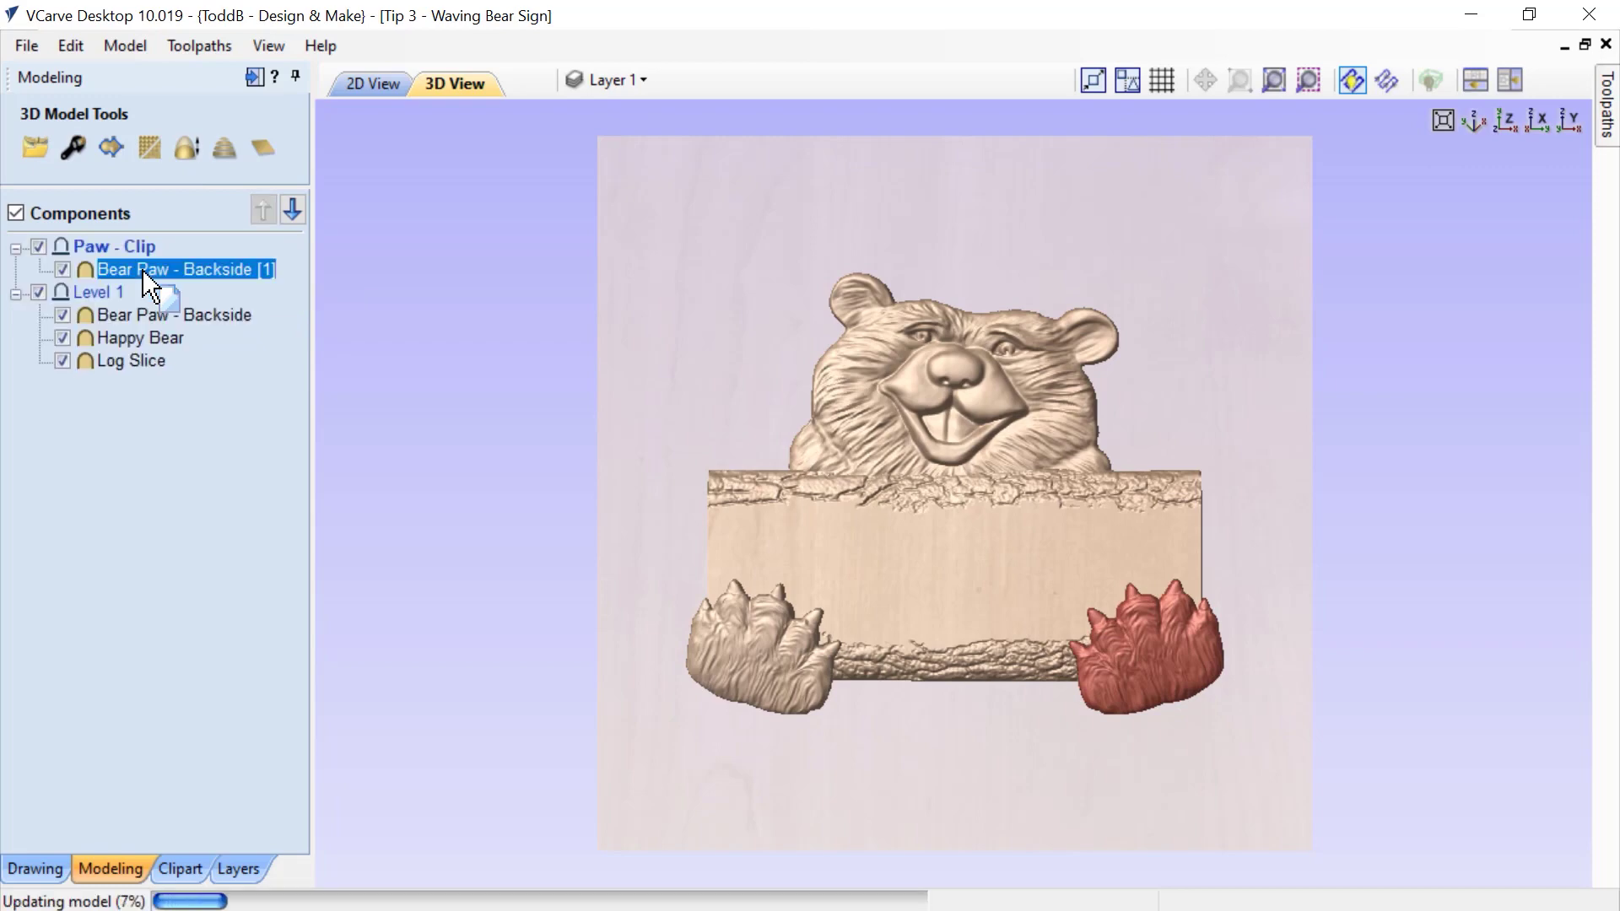
pyautogui.click(38, 293)
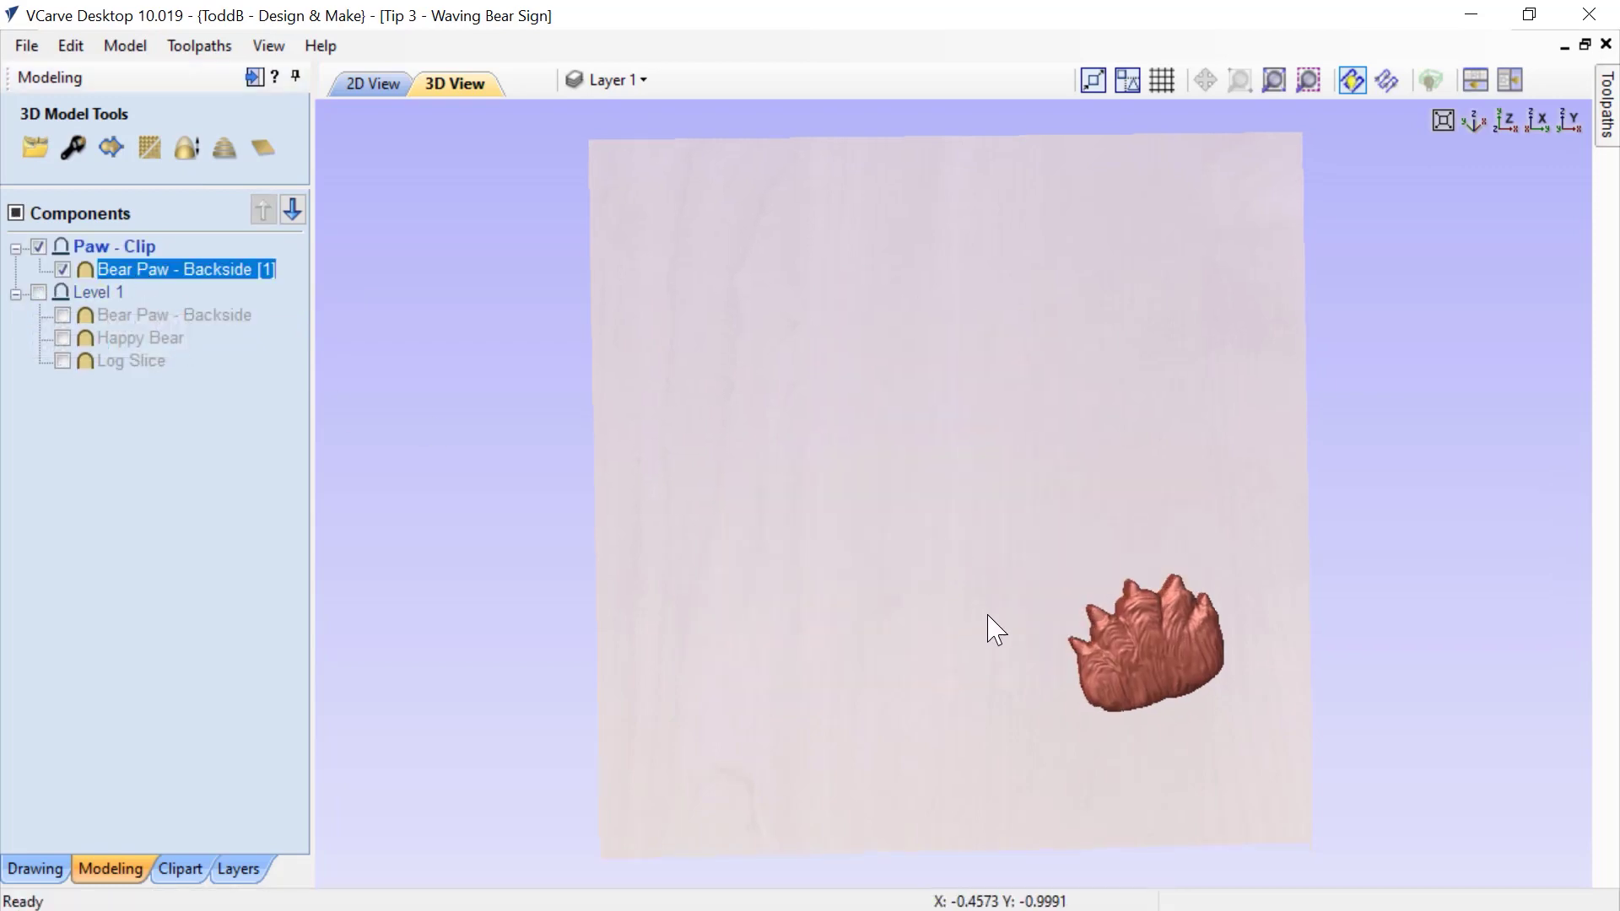
pyautogui.moveTo(996, 629); pyautogui.dragTo(928, 567)
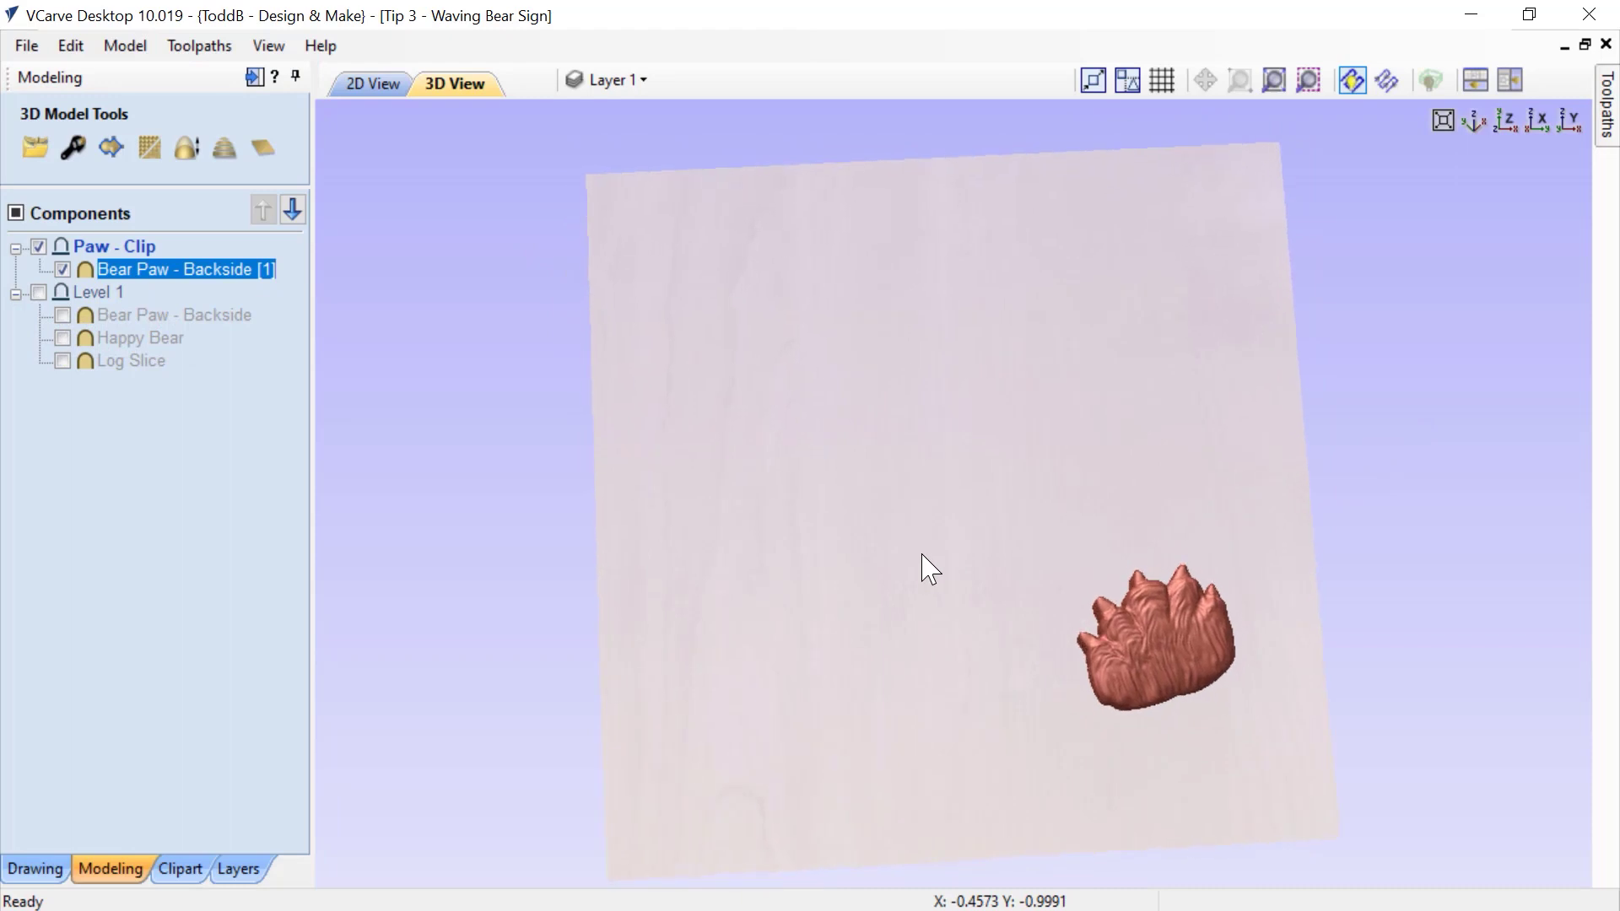
# Turn off the right paw's 12° tilt so it lies flat, viewed from the top.
pyautogui.click(1181, 665)
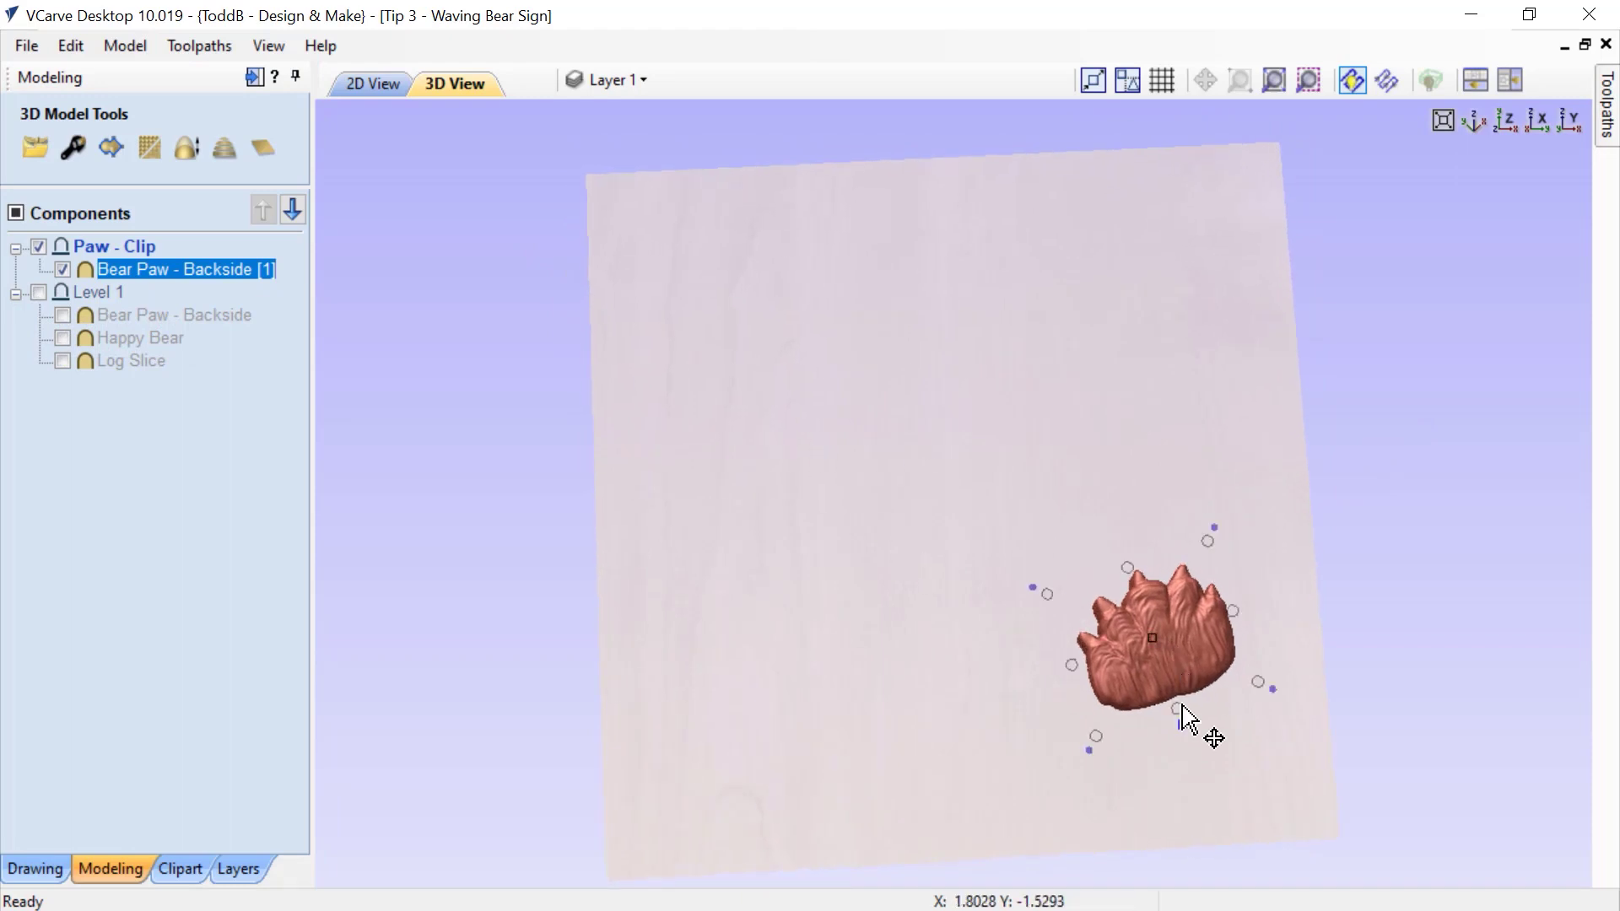
pyautogui.moveTo(1182, 724)
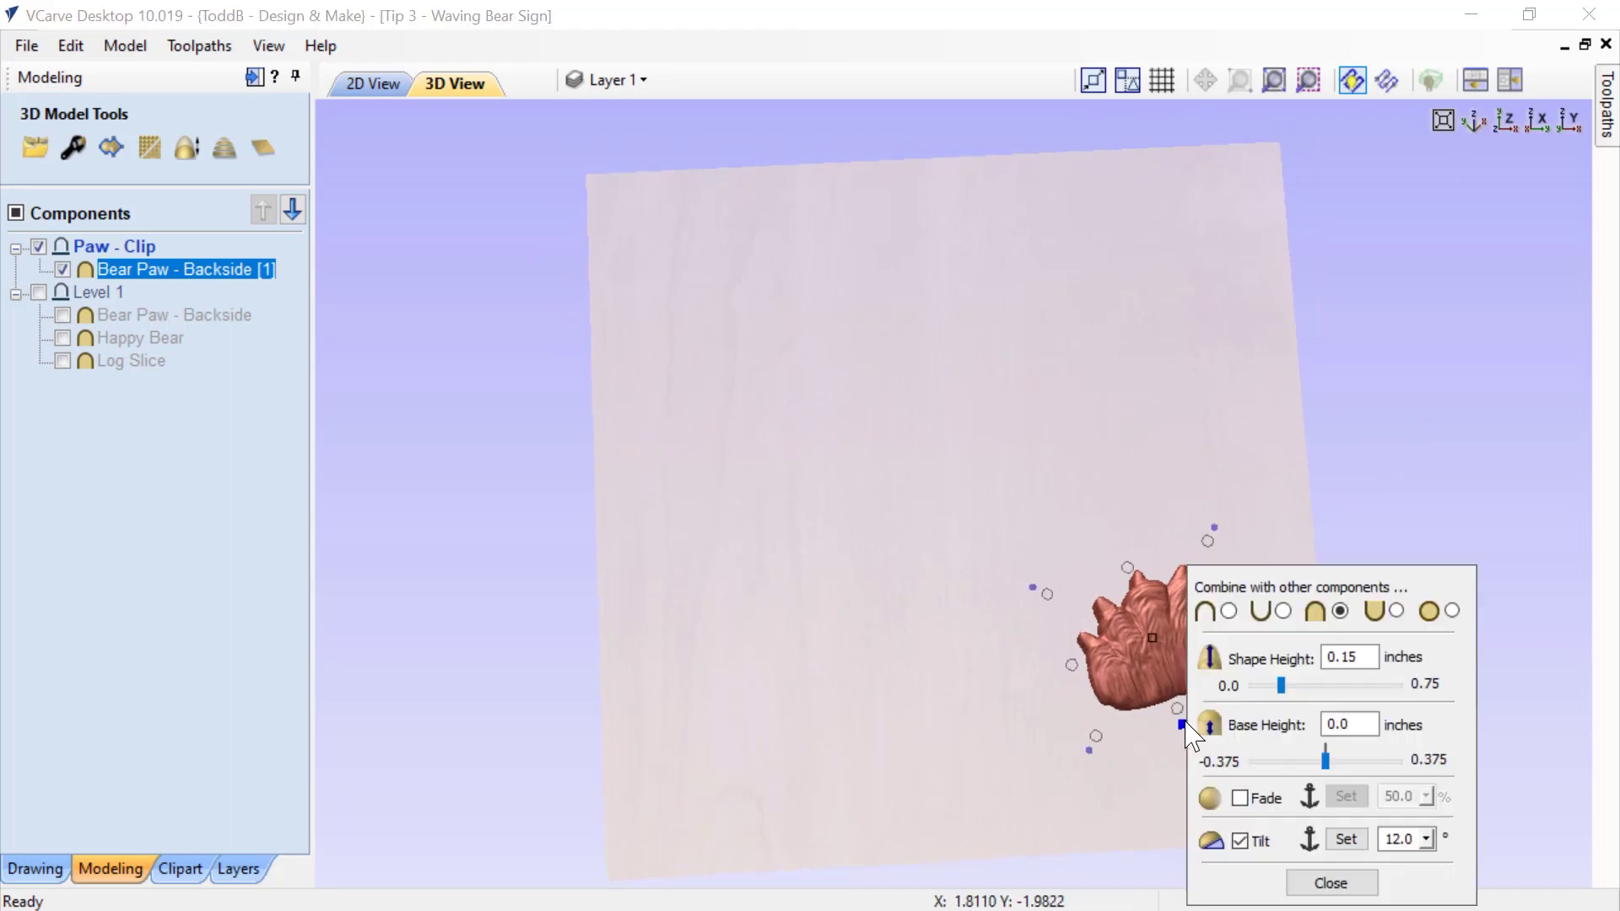
pyautogui.click(1241, 842)
pyautogui.click(1331, 883)
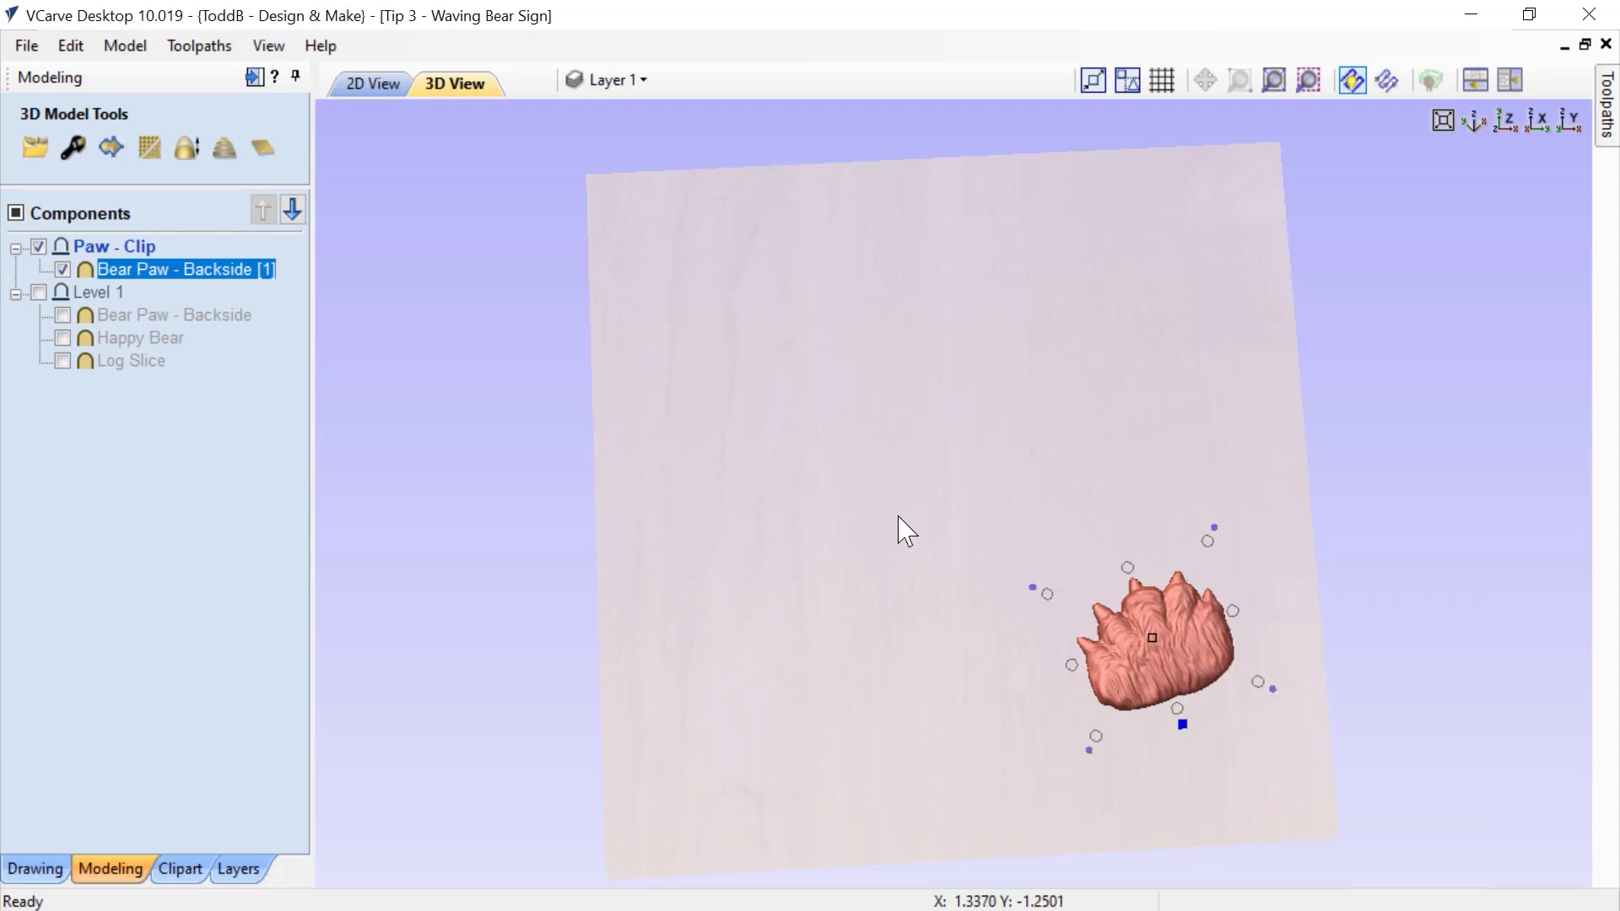
pyautogui.moveTo(900, 532); pyautogui.dragTo(971, 524)
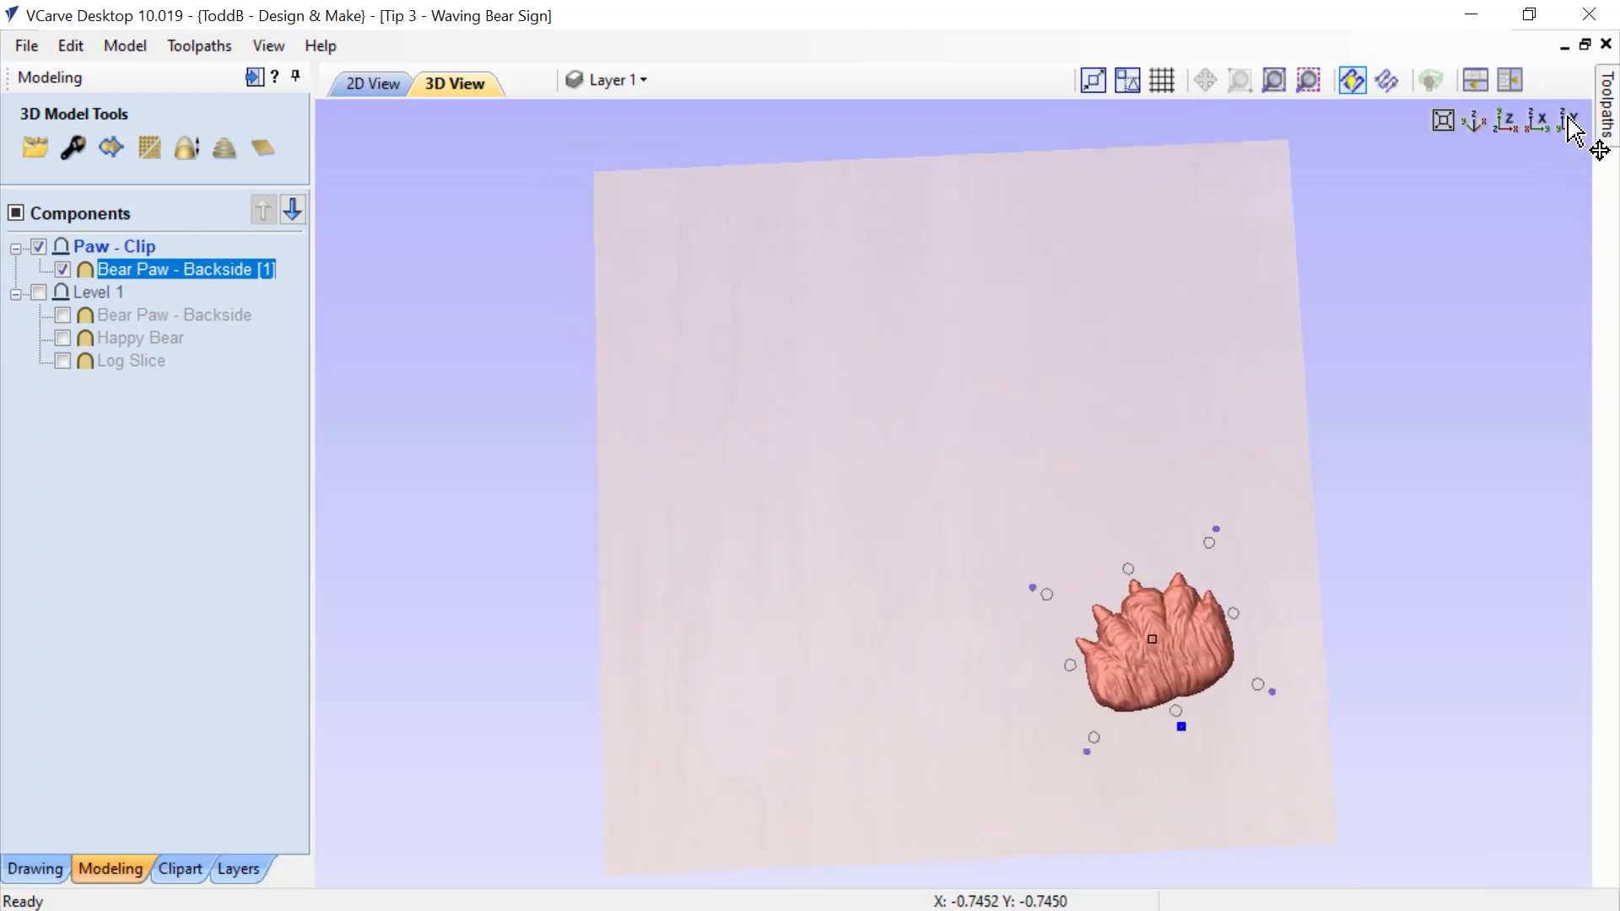
pyautogui.click(1508, 123)
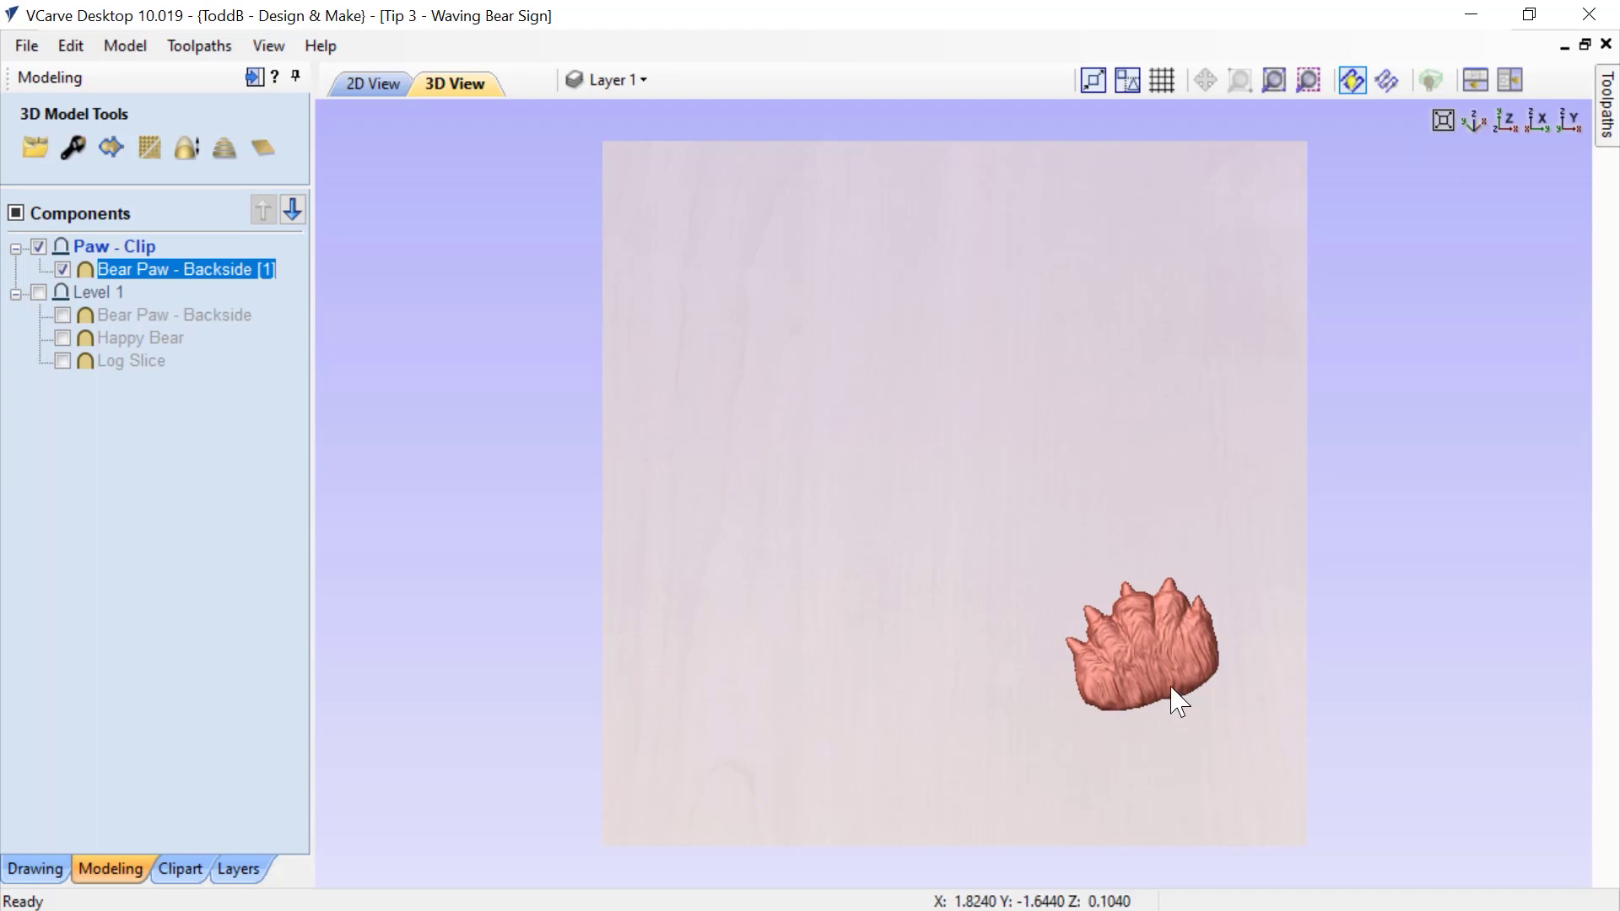
pyautogui.click(182, 869)
# Browse to Clipart > Domes (Dishes) and load Dome_Dish_45 into the model.
pyautogui.scroll(20, 143, 264)
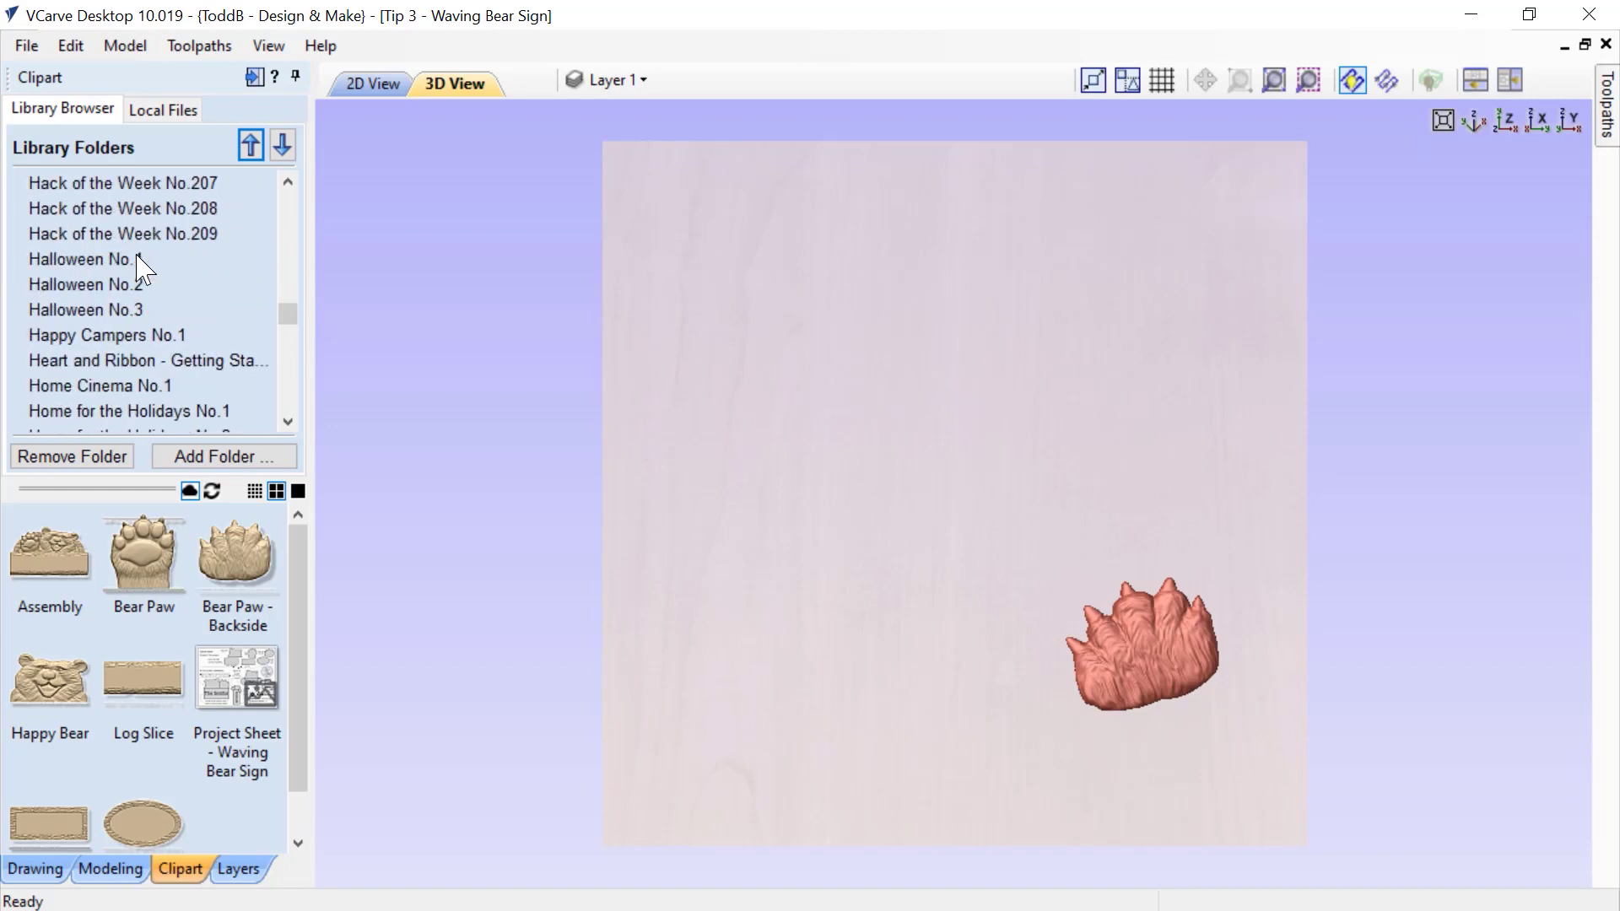
pyautogui.scroll(20, 135, 261)
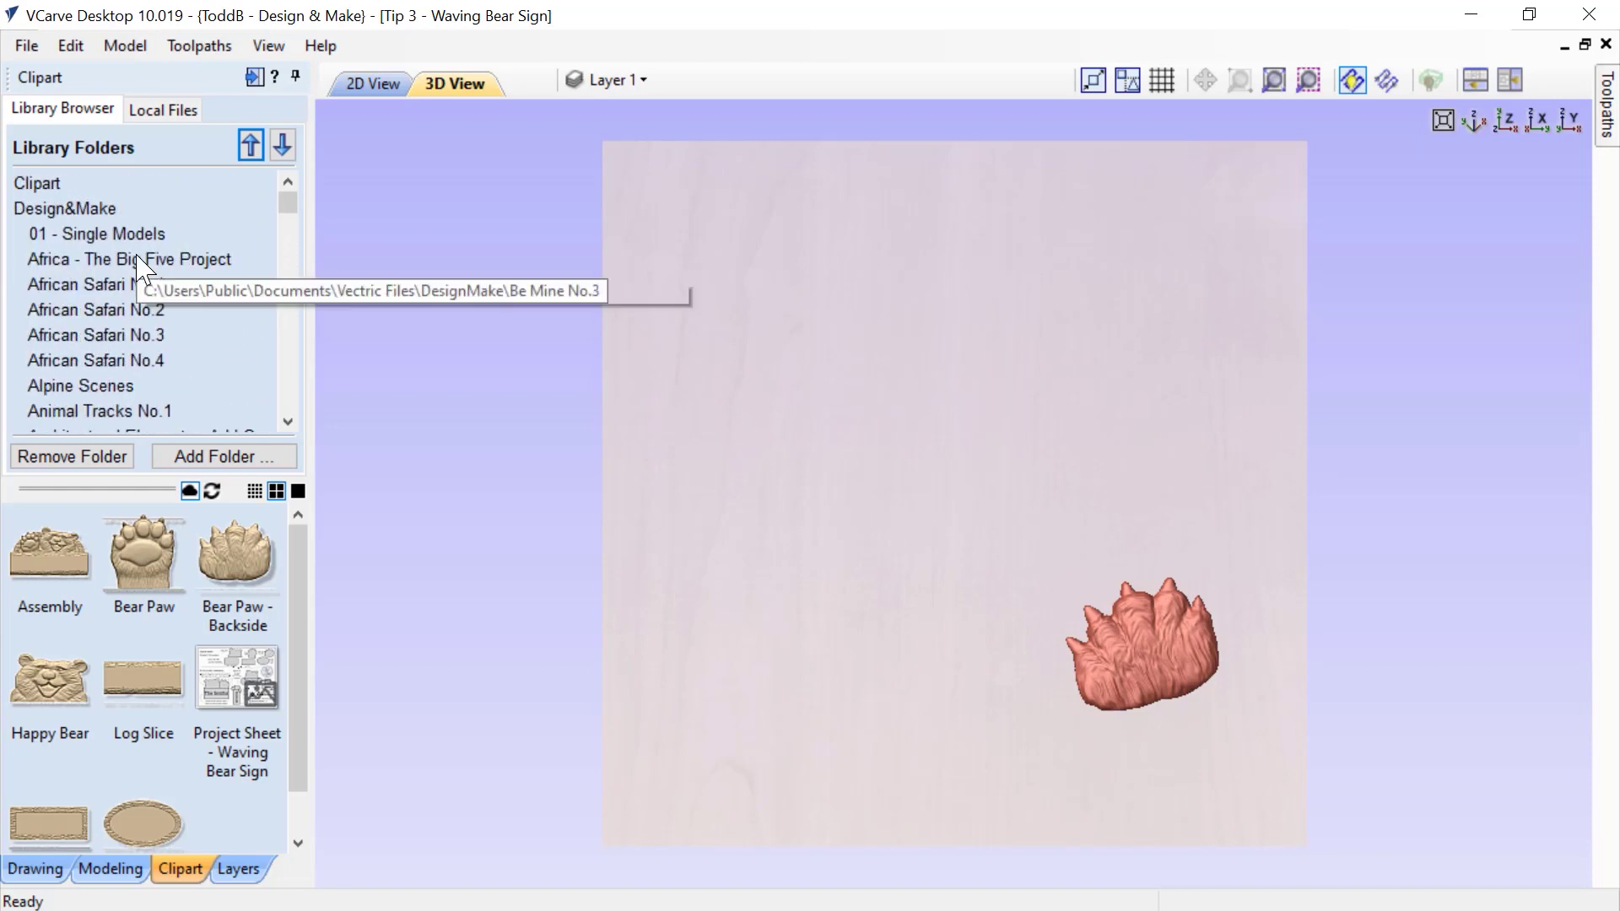
pyautogui.click(35, 185)
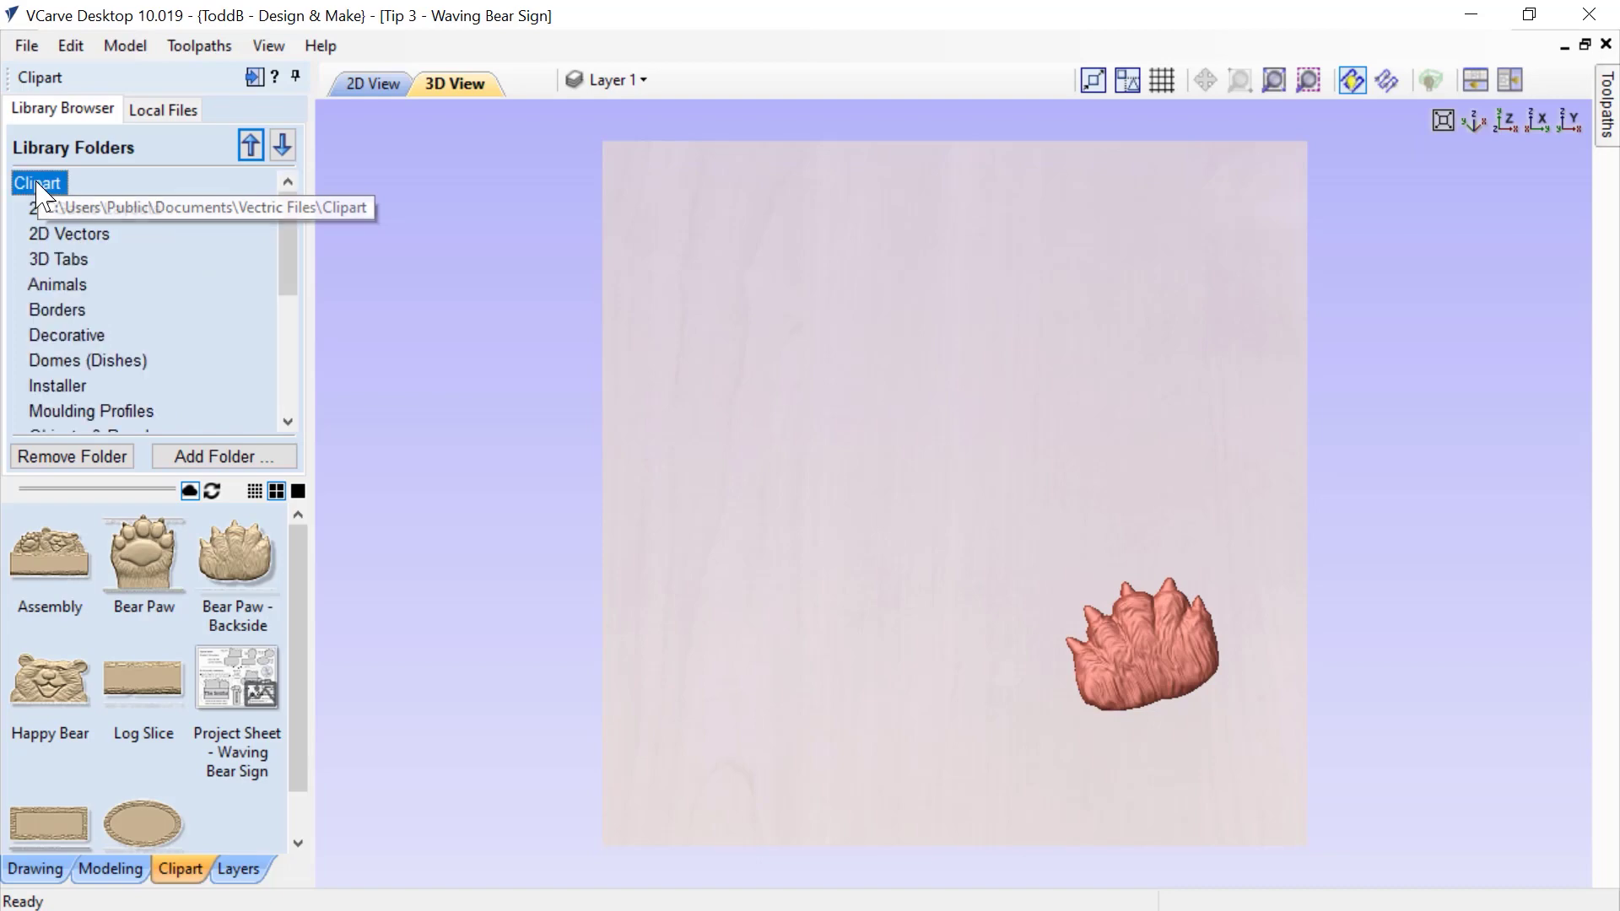
pyautogui.scroll(-1, 85, 305)
pyautogui.click(84, 287)
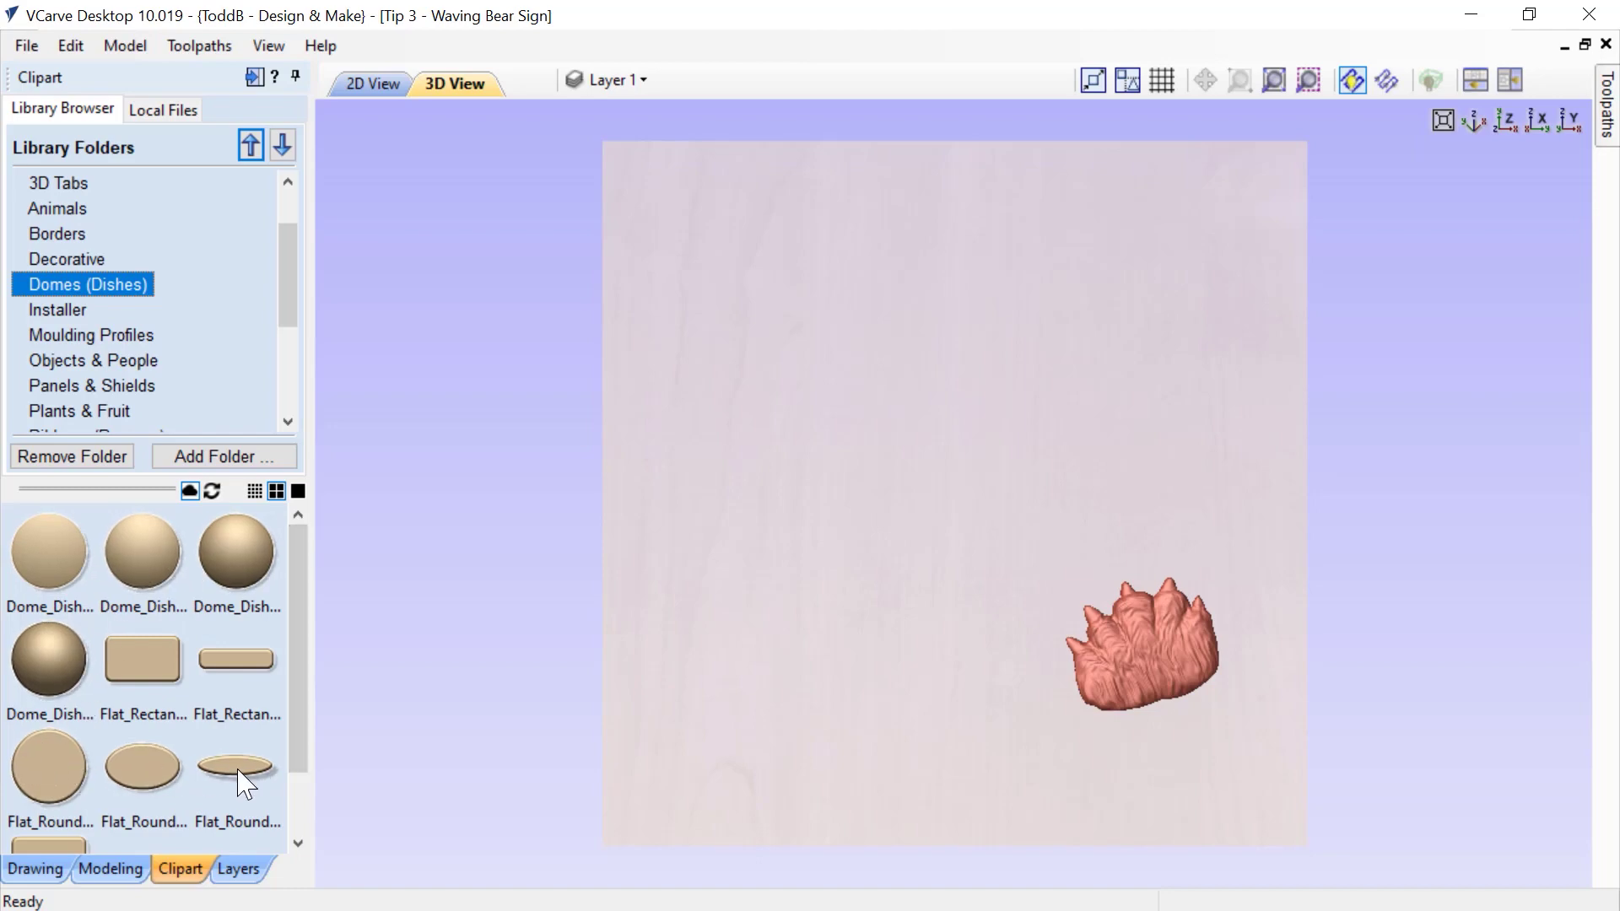
pyautogui.scroll(-1, 152, 638)
pyautogui.scroll(1, 153, 641)
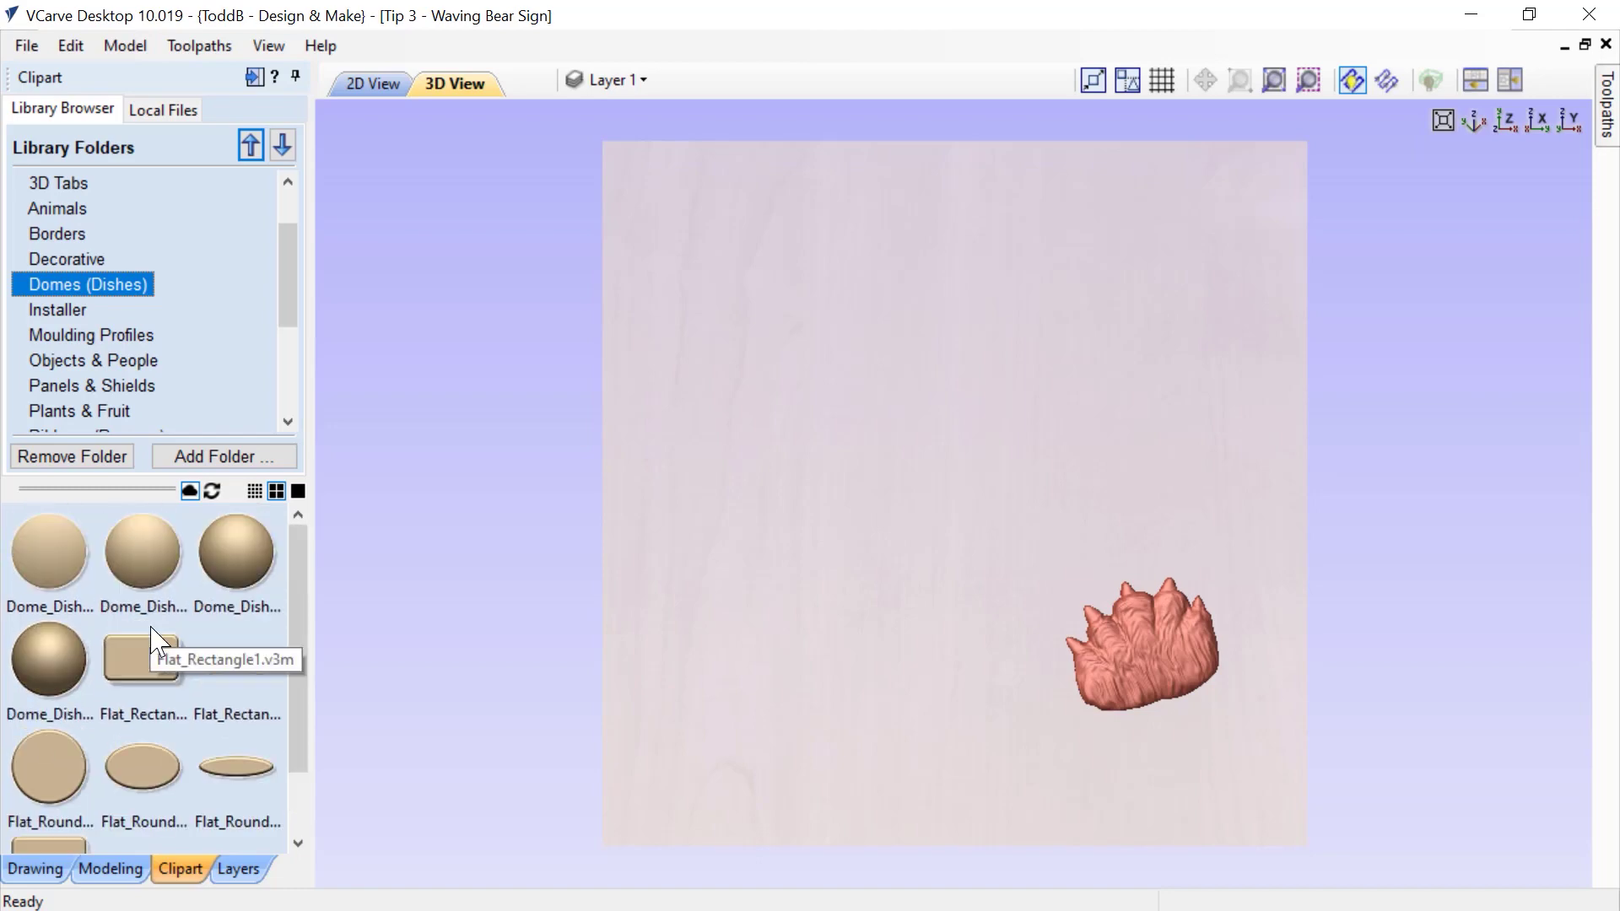
pyautogui.doubleClick(134, 550)
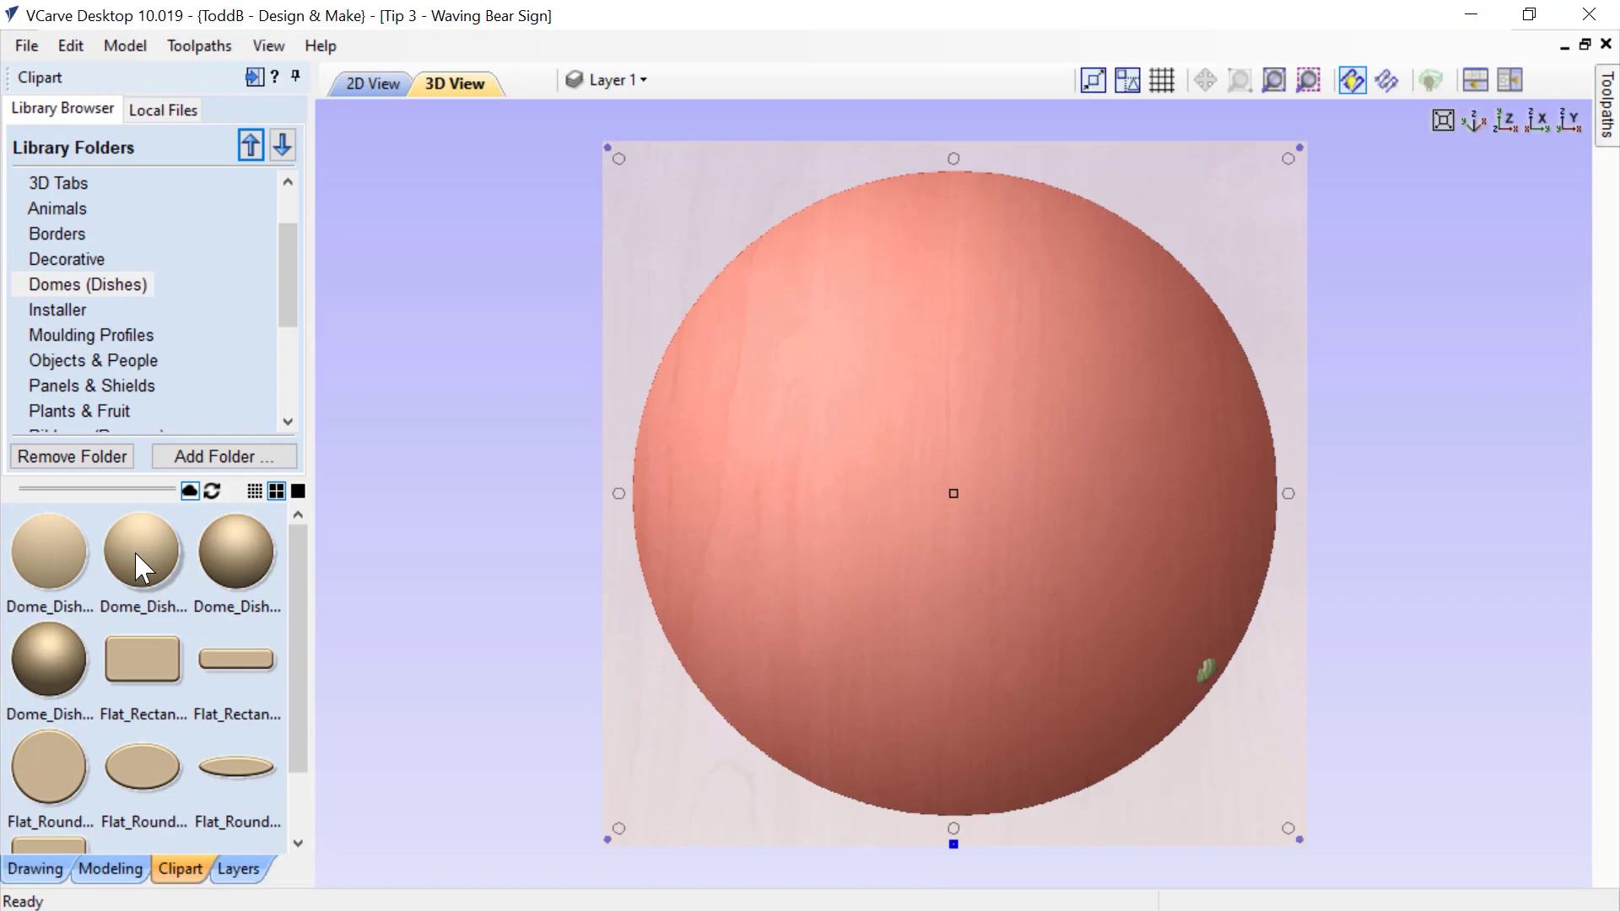
# Set Dome_Dish_45 to Add combine mode and shrink it to about 2.52 inches around the paw.
pyautogui.click(111, 869)
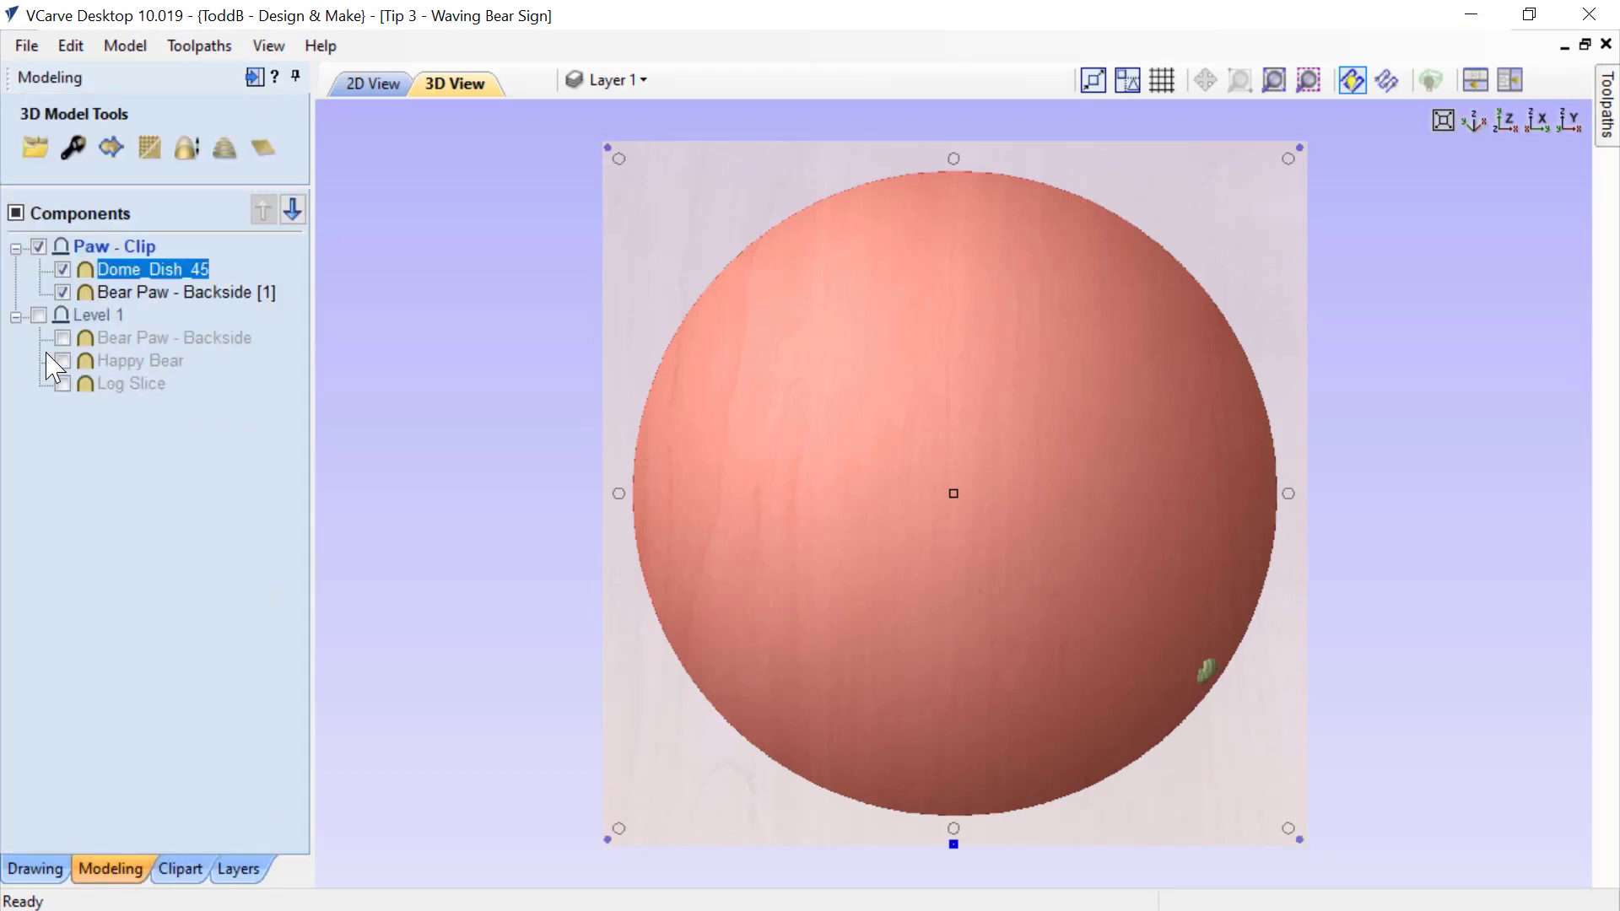
pyautogui.rightClick(133, 272)
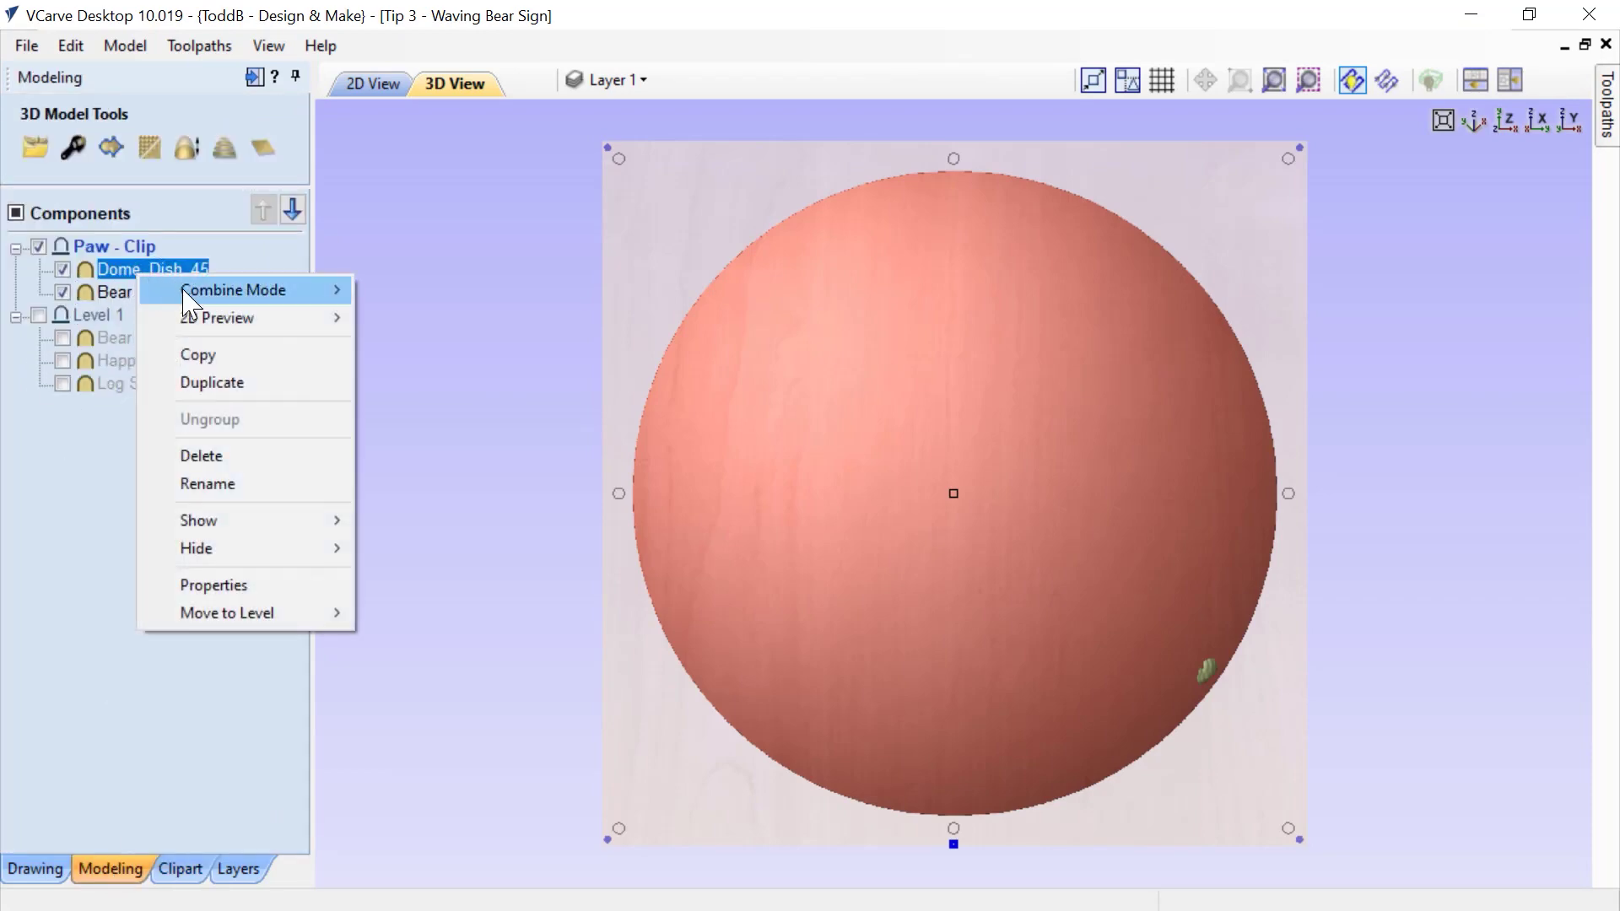
pyautogui.moveTo(202, 293)
pyautogui.click(404, 291)
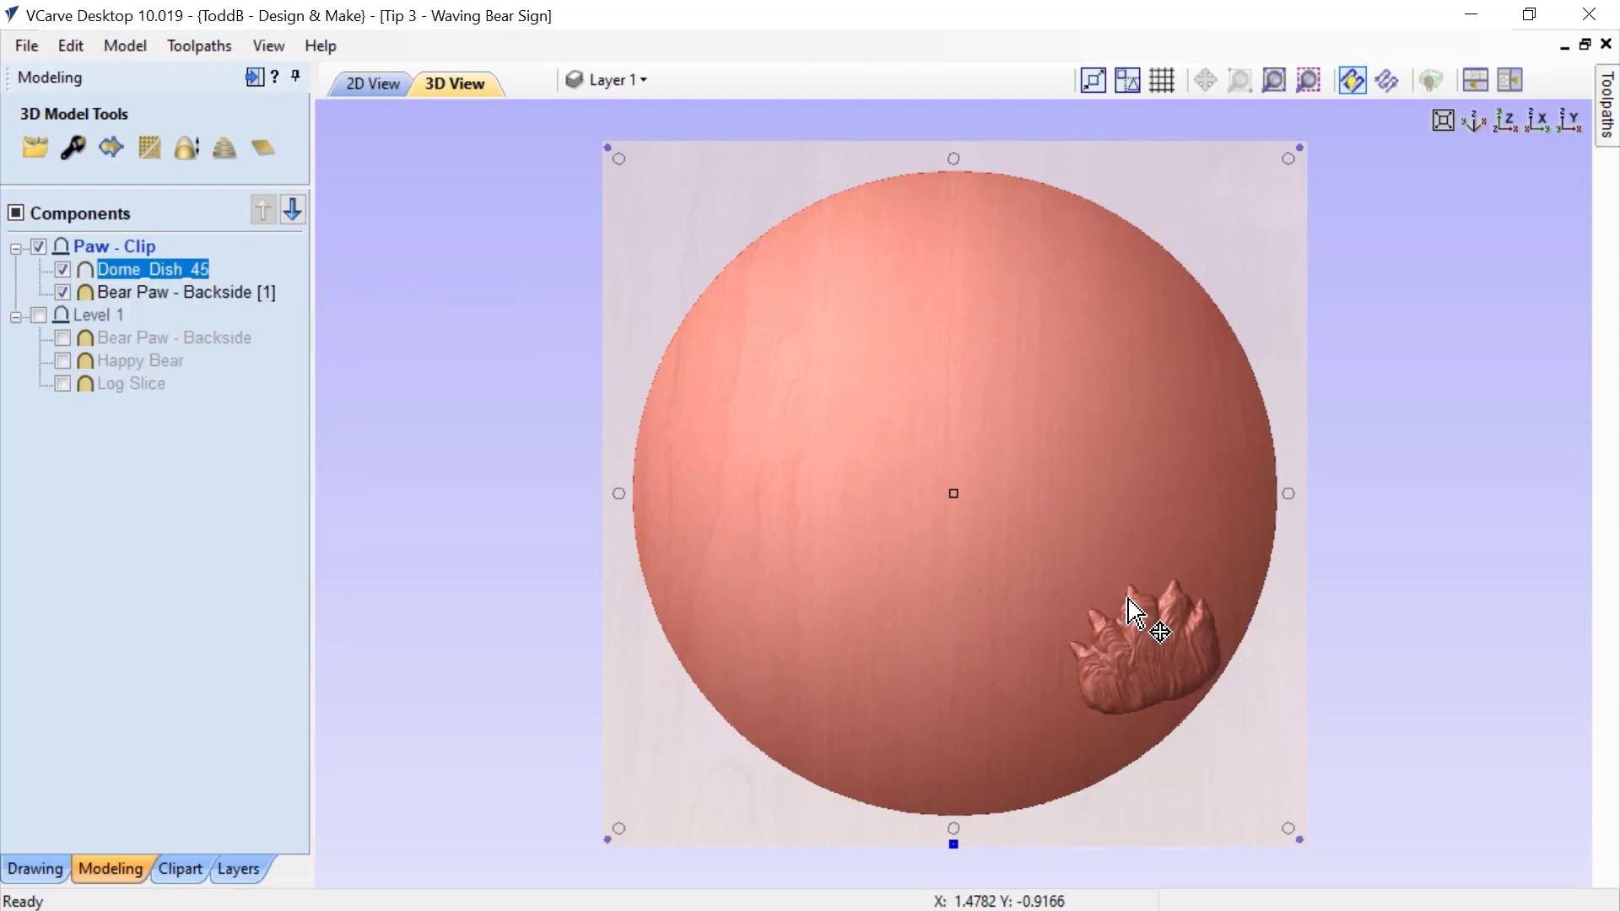
pyautogui.moveTo(624, 161); pyautogui.dragTo(1135, 580)
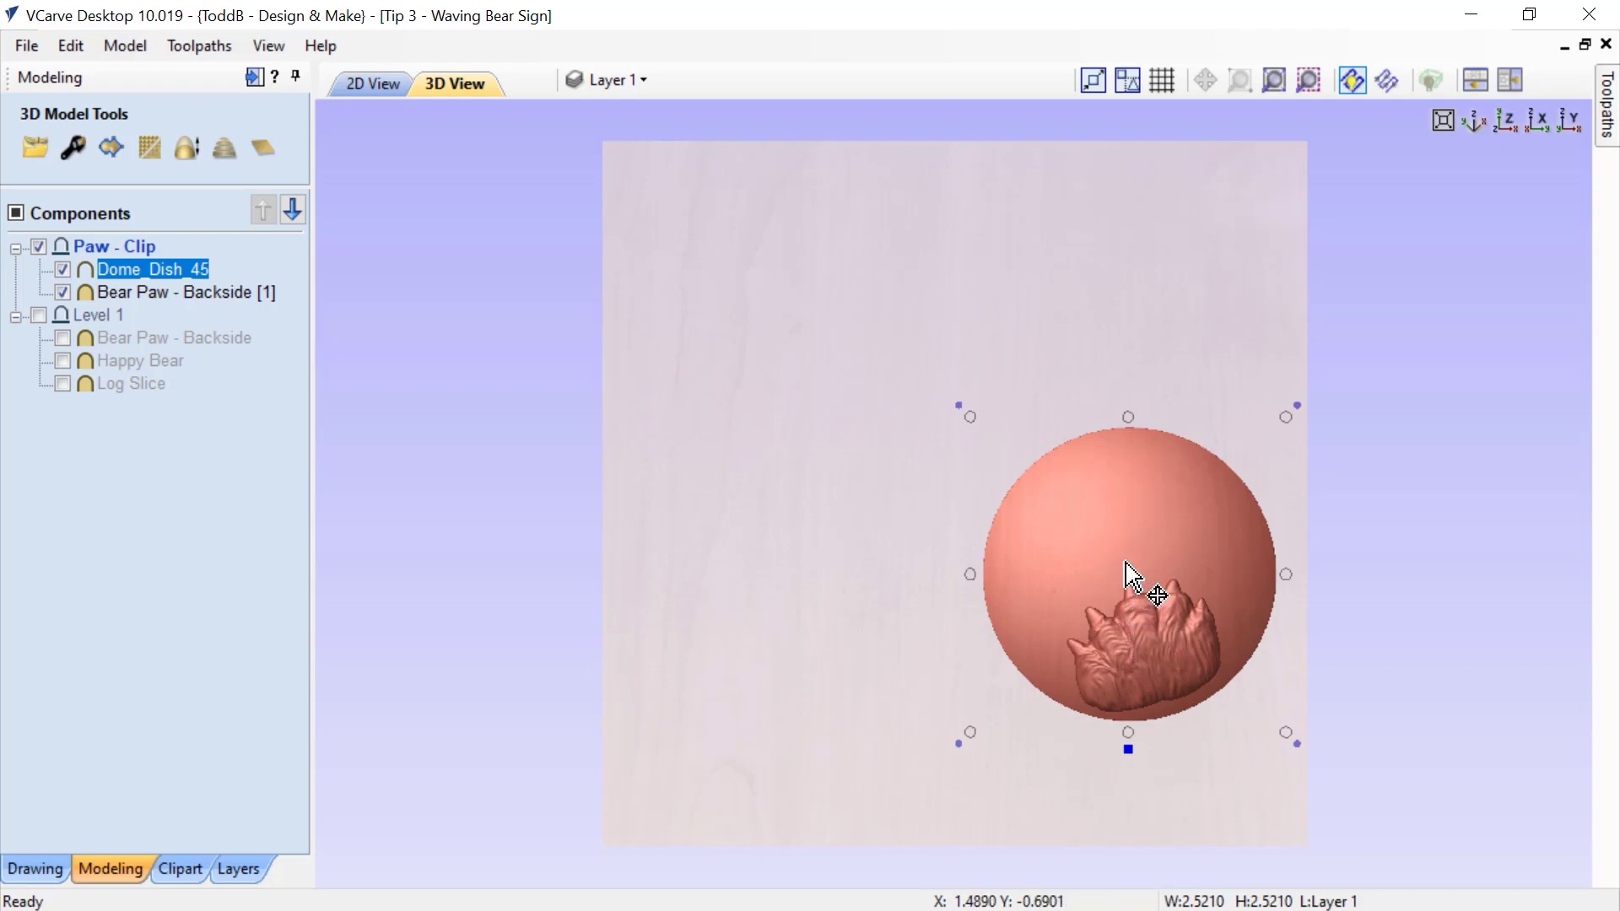
pyautogui.moveTo(958, 661); pyautogui.dragTo(972, 590)
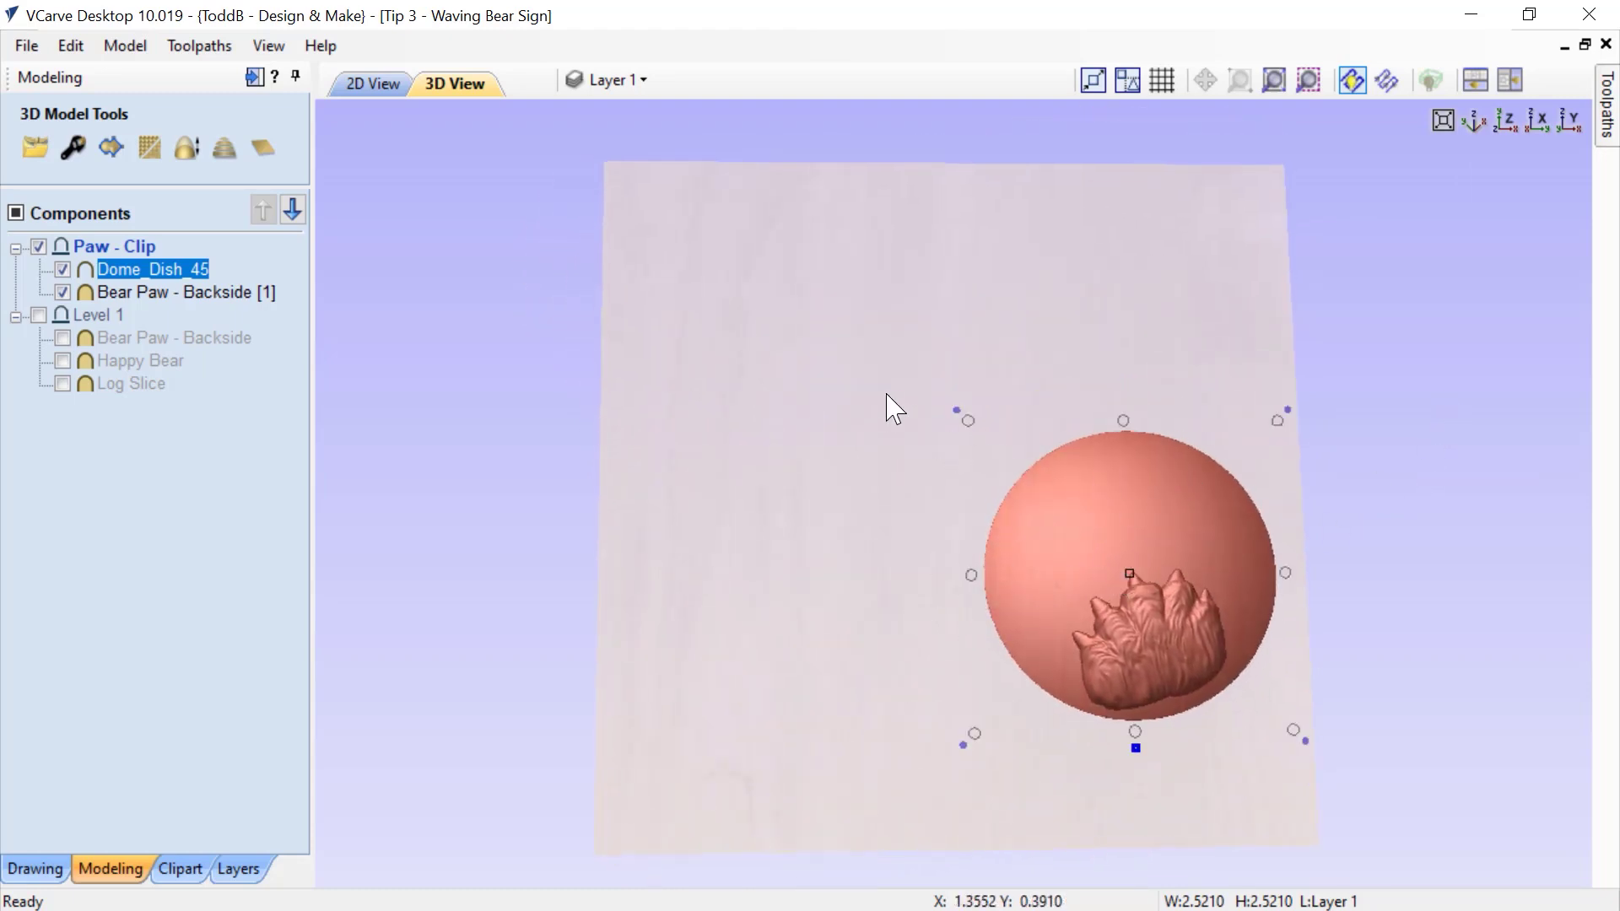
# Create a vector boundary around Bear Paw - Backside [1], about 1.30 × 1.14 inches.
pyautogui.click(379, 85)
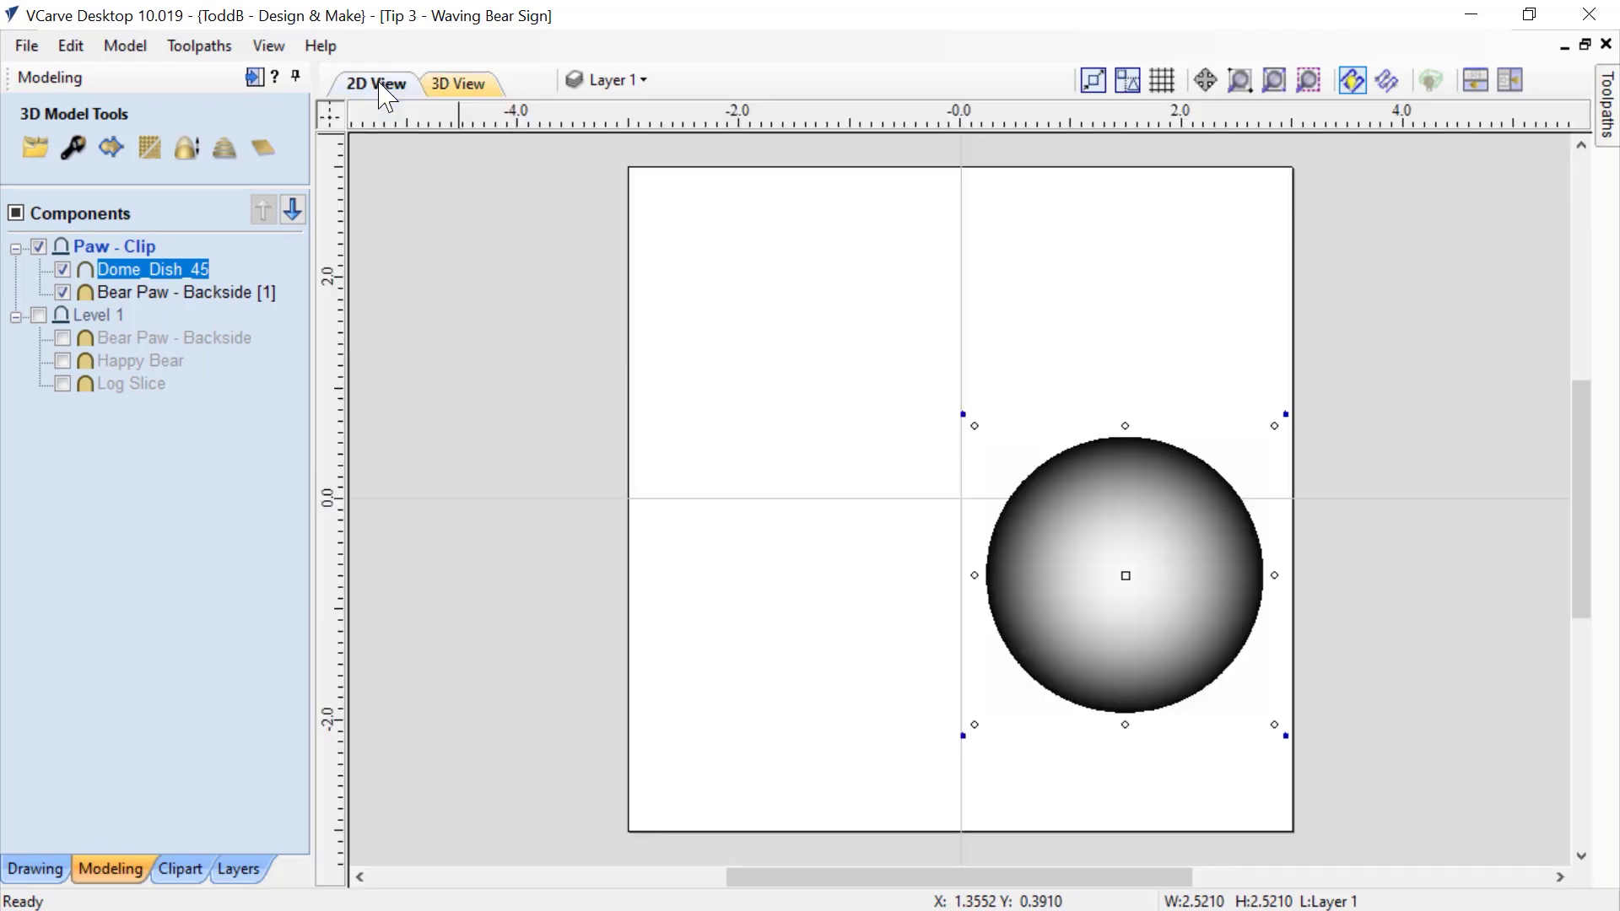
pyautogui.click(861, 372)
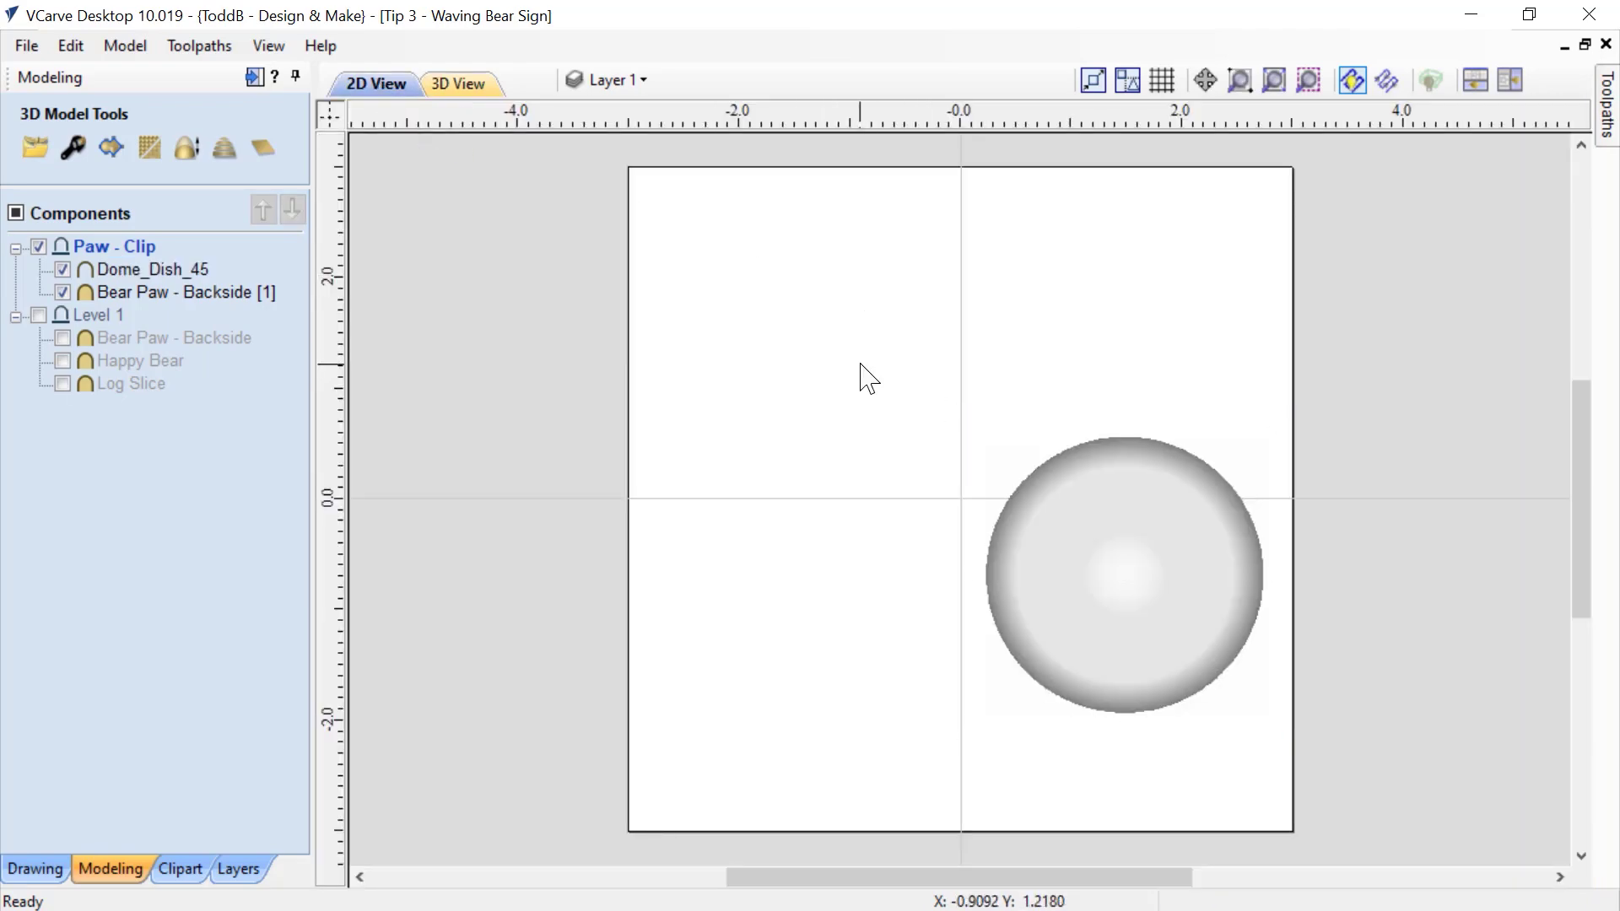
pyautogui.click(143, 296)
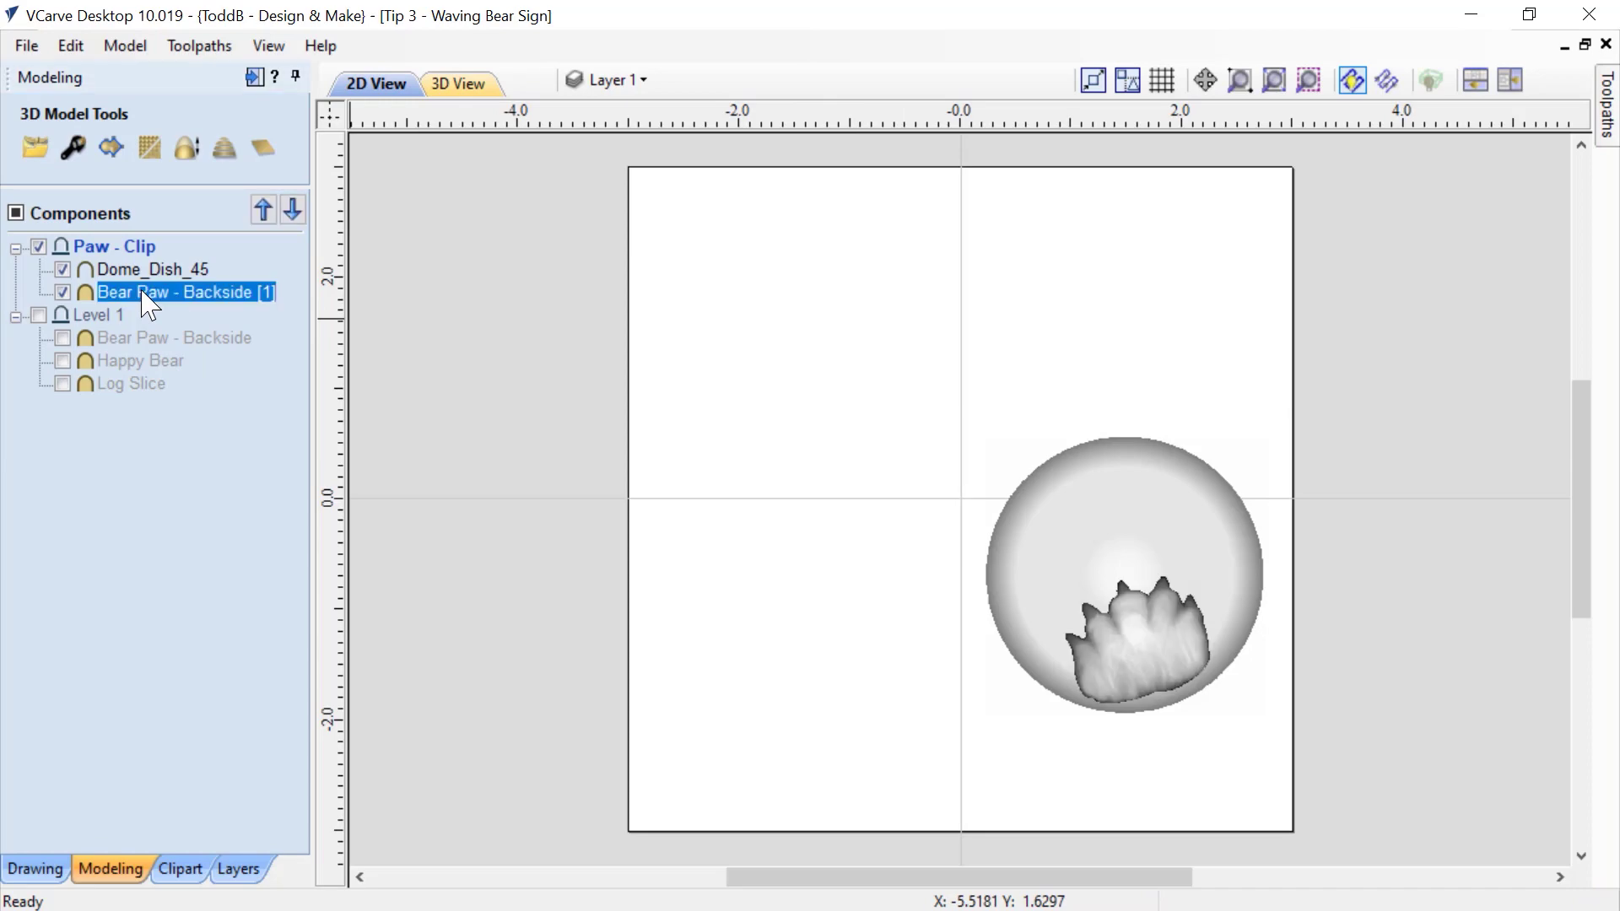
pyautogui.click(111, 152)
pyautogui.click(789, 446)
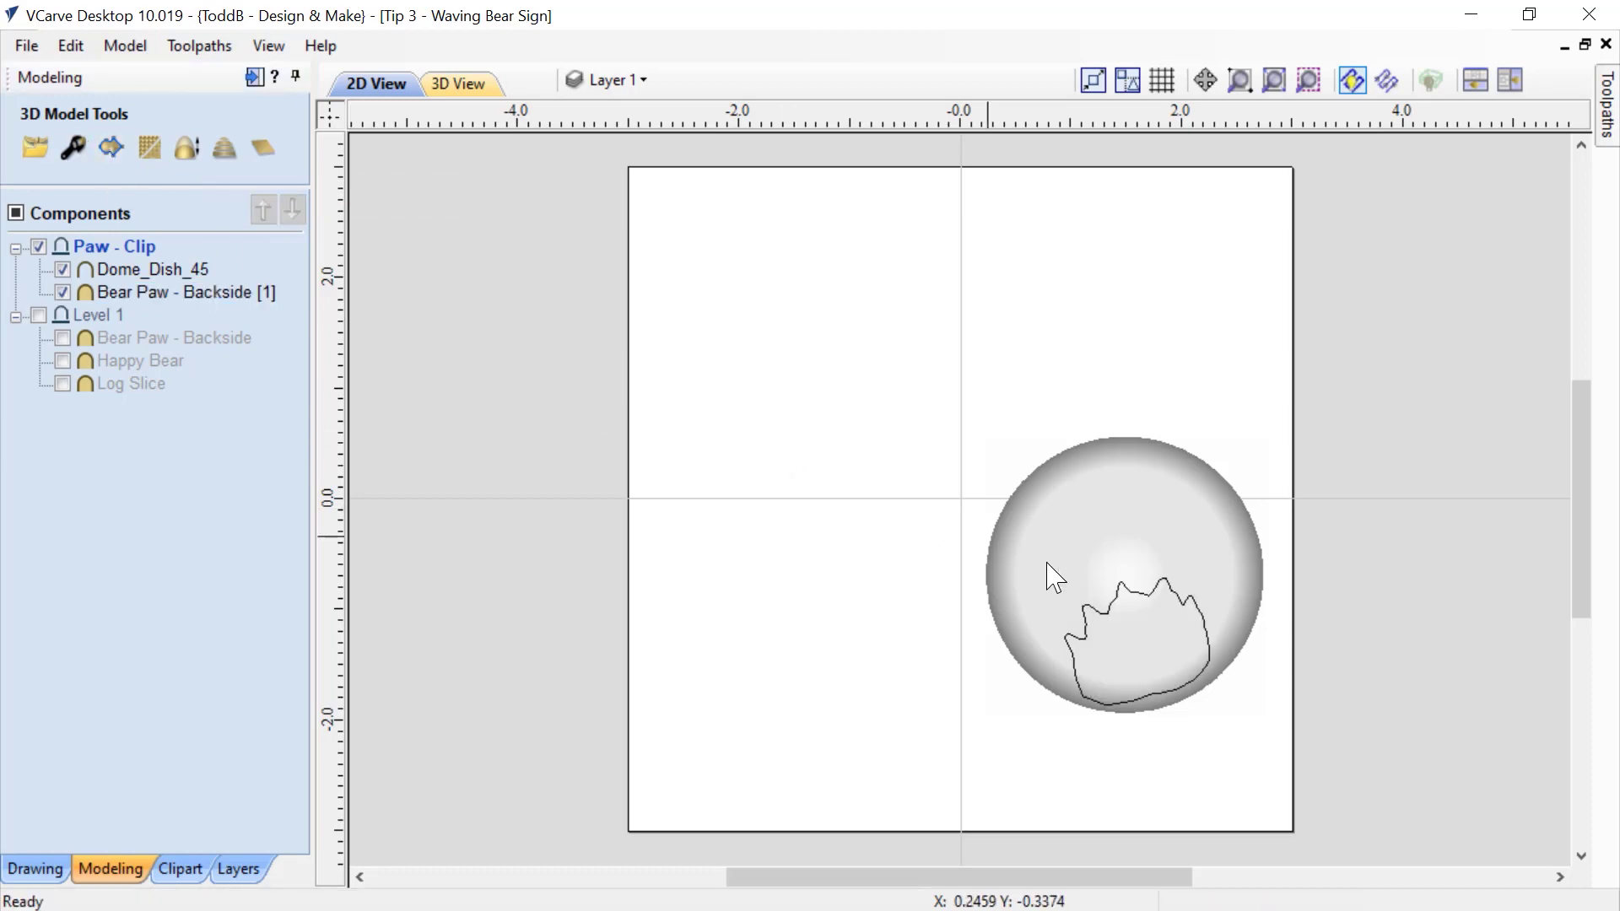
# Select the paw outline and enable Clipping on the Paw - Clip level.
pyautogui.click(1141, 596)
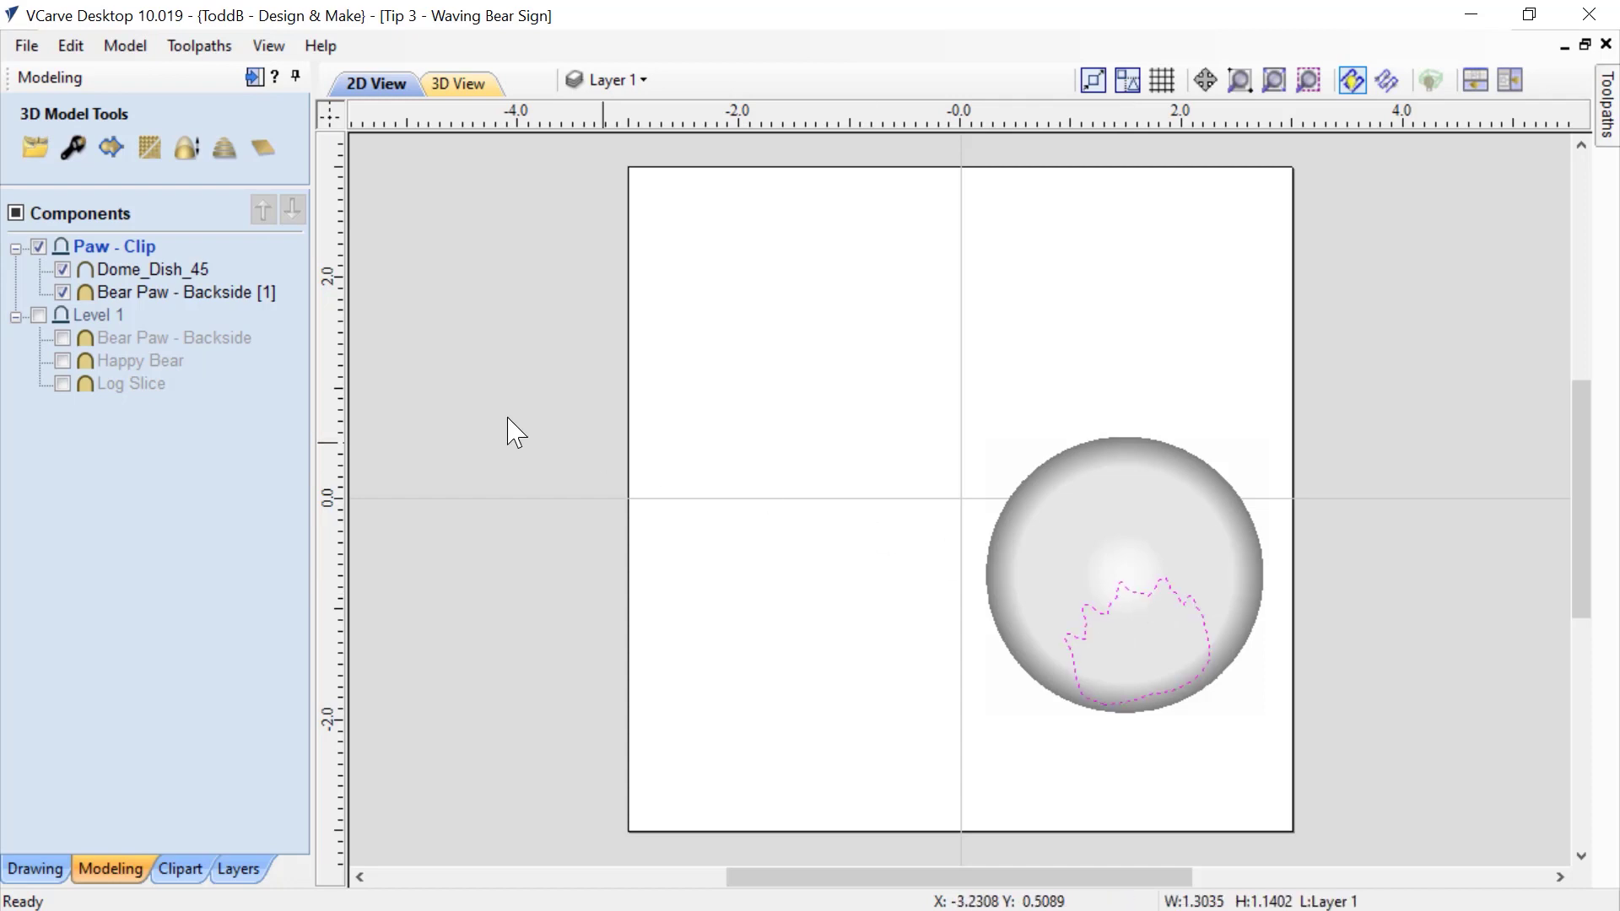
pyautogui.rightClick(135, 264)
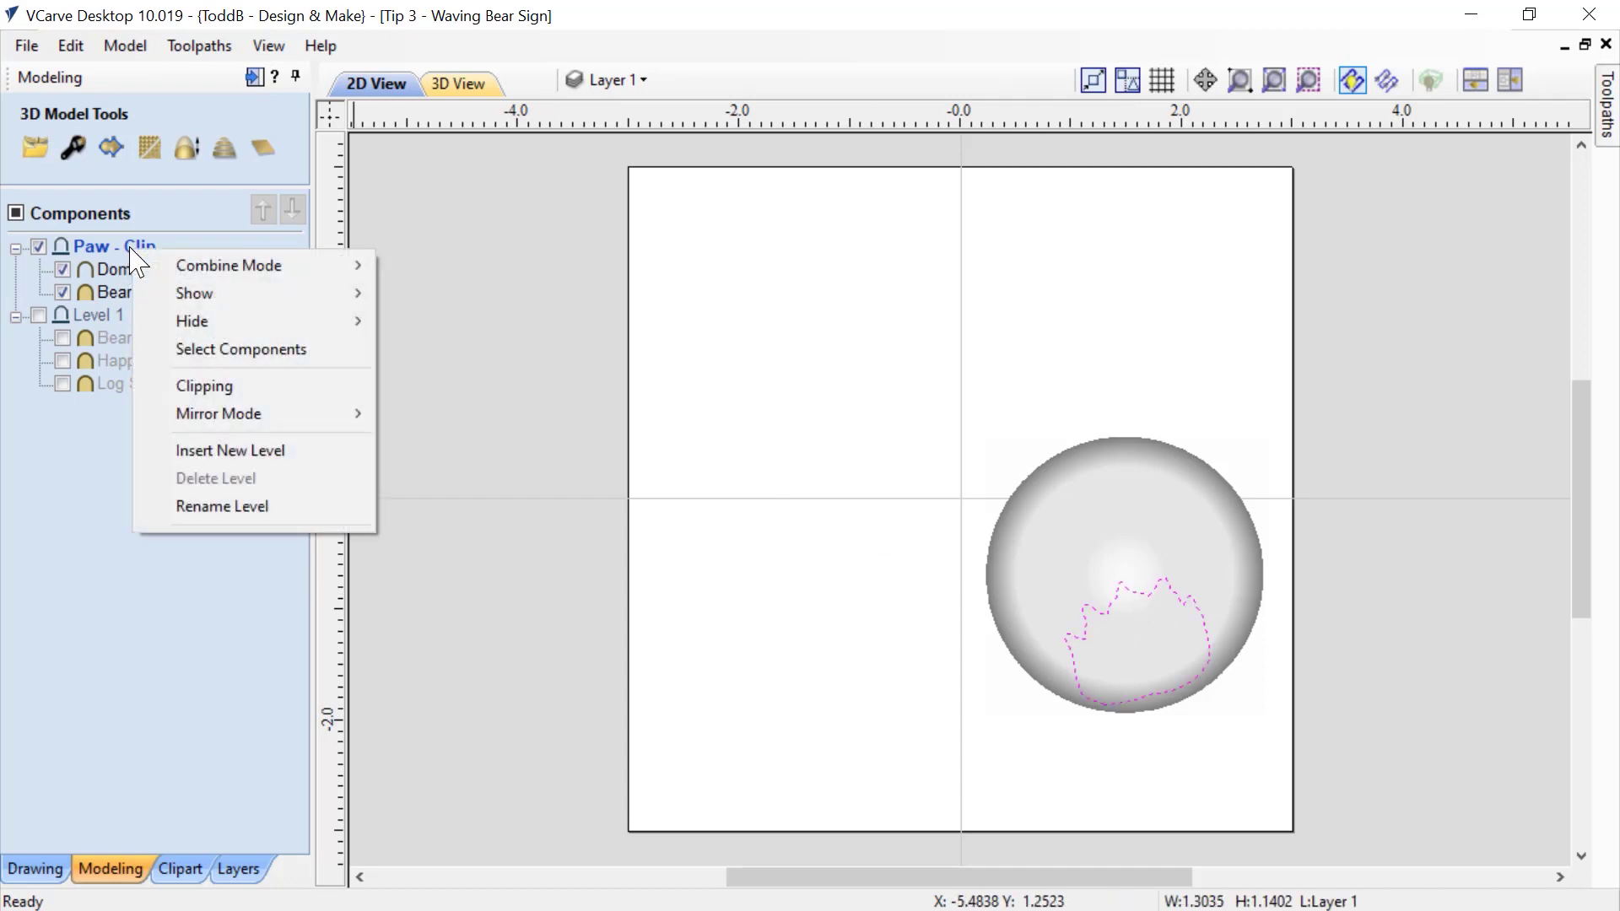
pyautogui.click(194, 389)
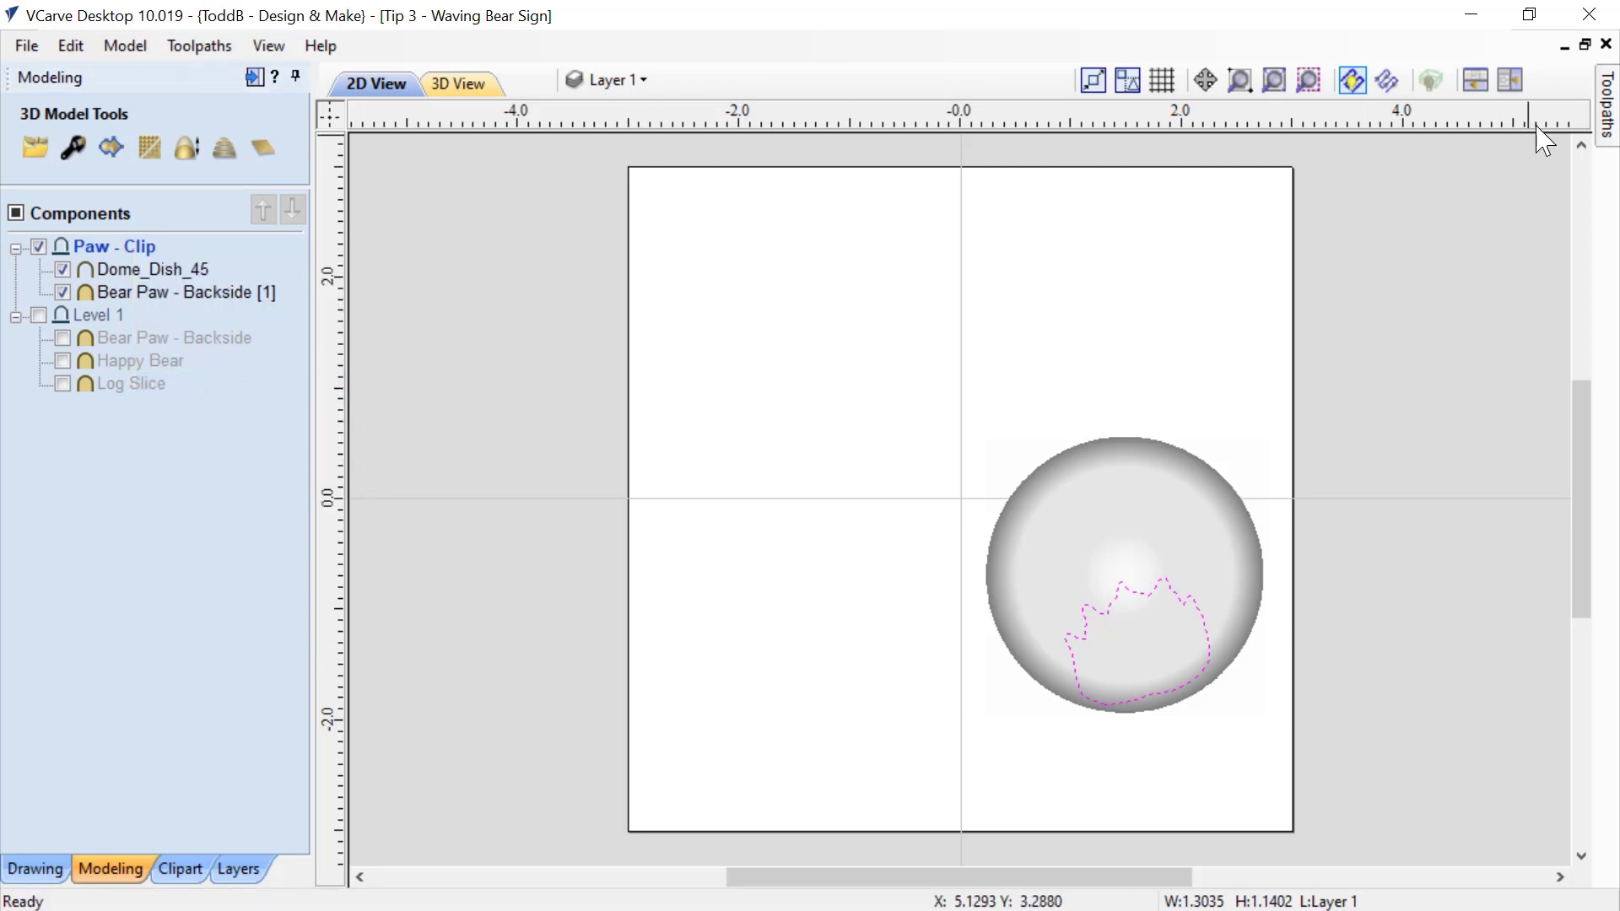
# Tile the 2D and 3D views side by side and toggle Dome_Dish_45 to compare the result.
pyautogui.click(1510, 80)
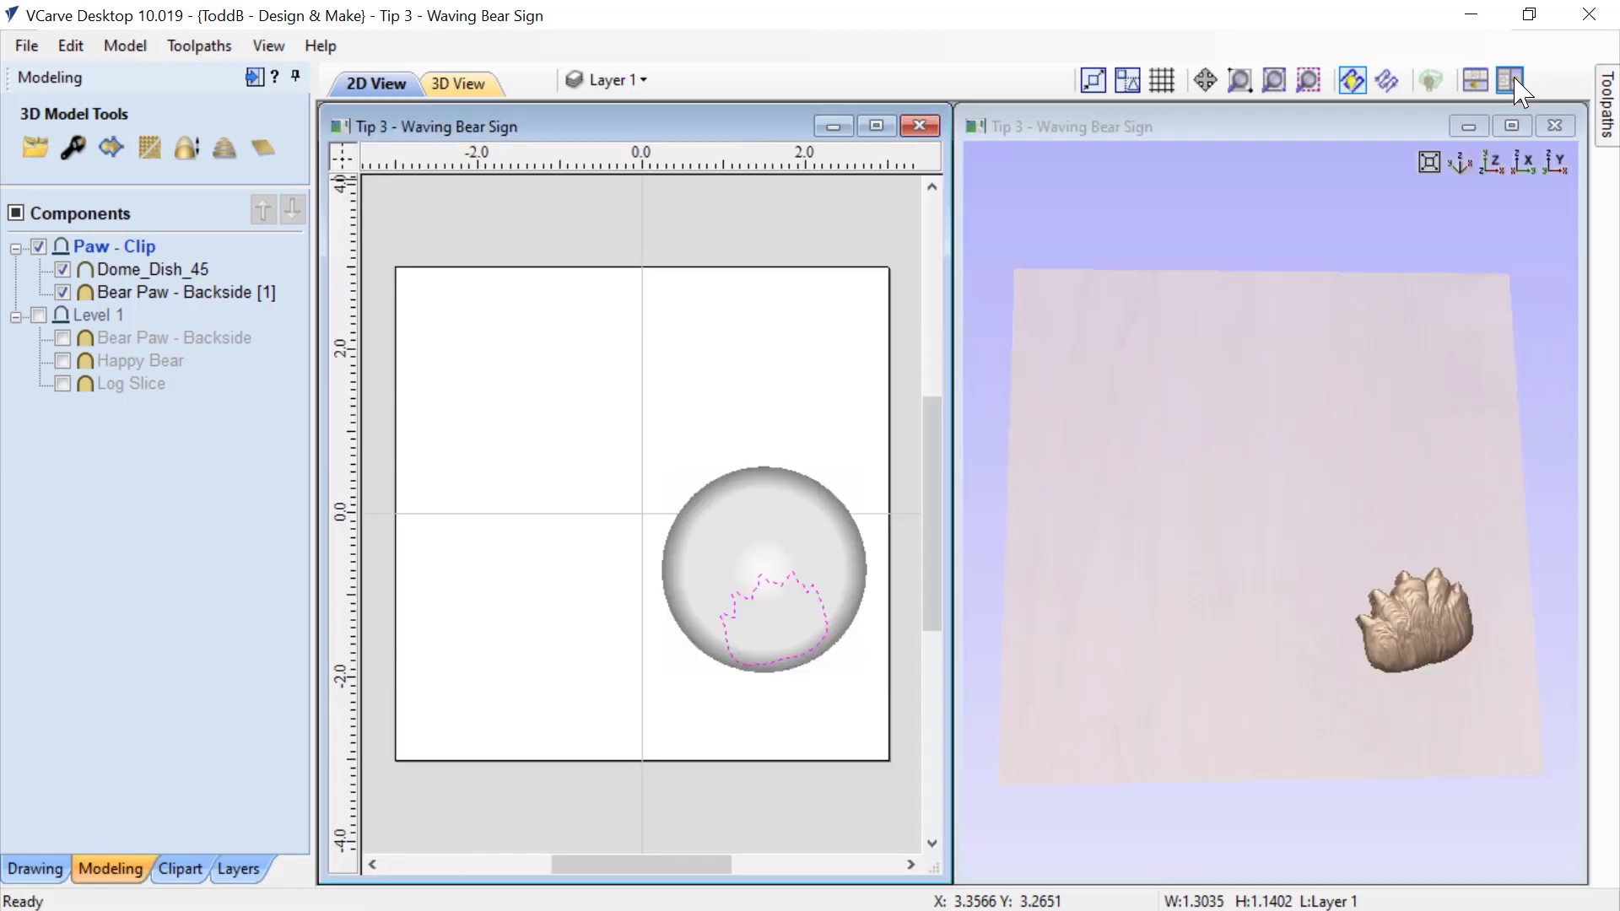
pyautogui.moveTo(1214, 605); pyautogui.dragTo(1445, 498)
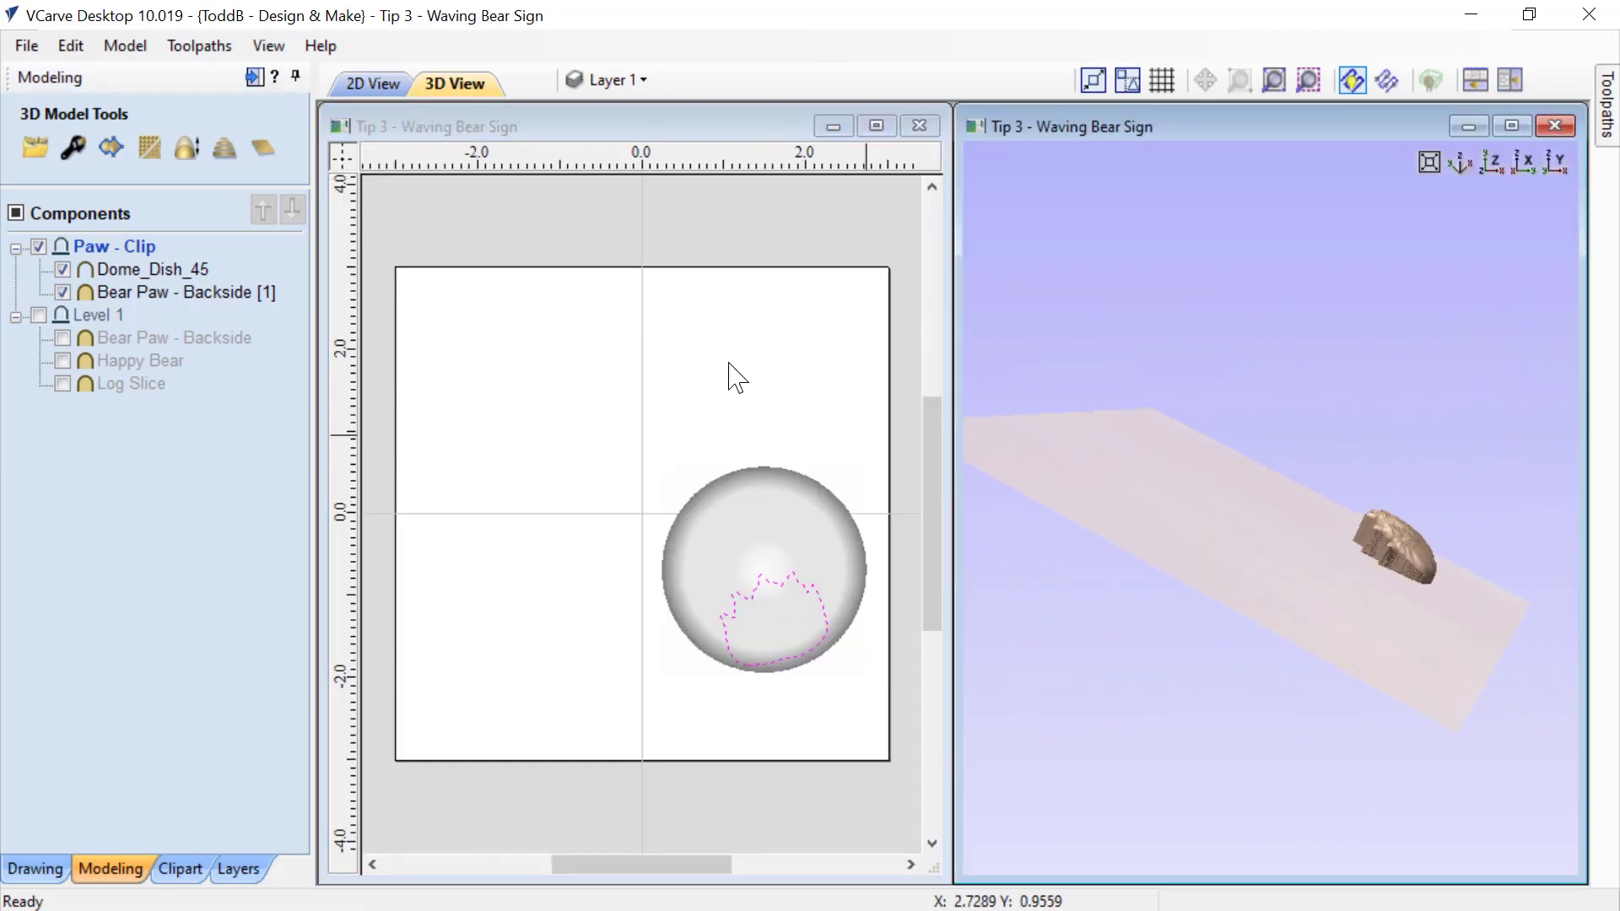
pyautogui.click(63, 269)
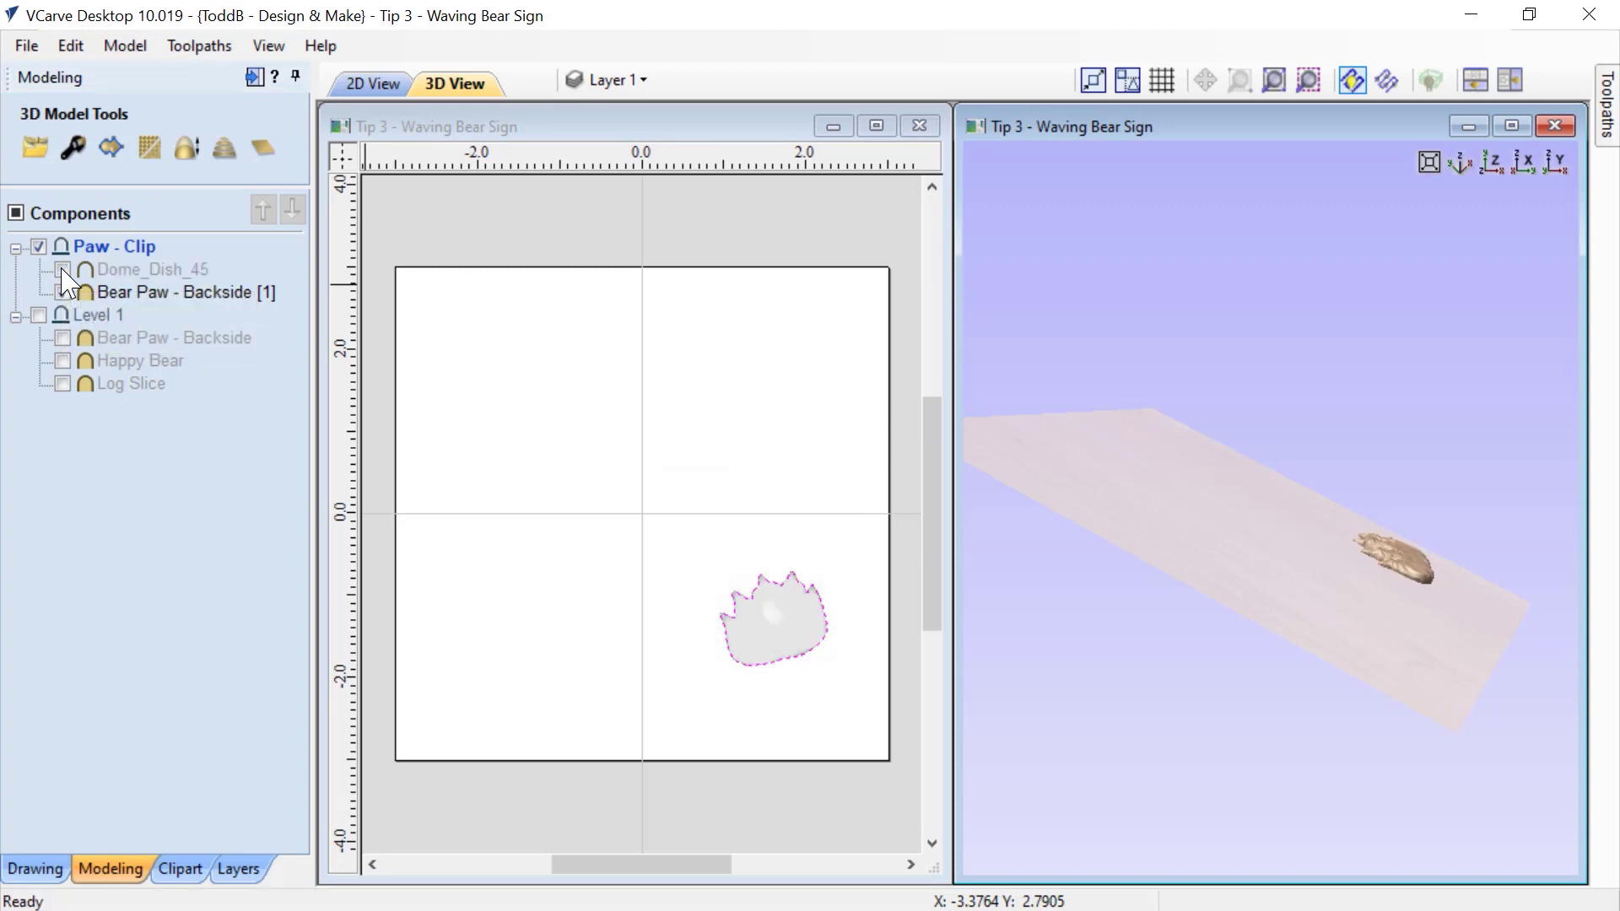
pyautogui.click(63, 270)
pyautogui.click(63, 269)
pyautogui.click(62, 269)
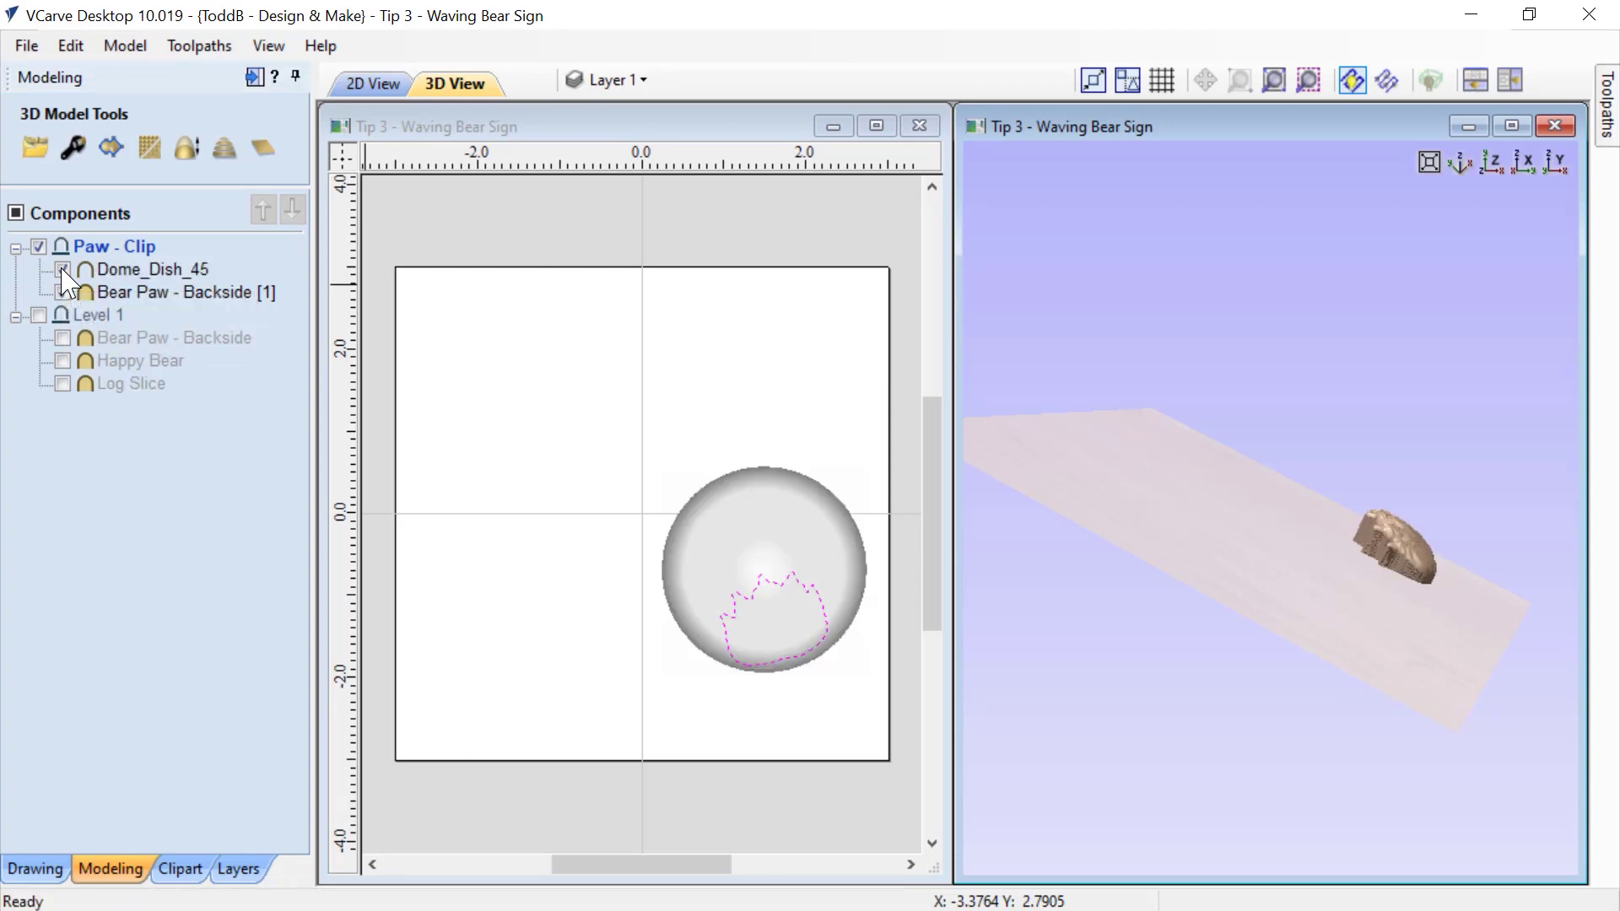
# Set the Paw - Clip level's combine mode to Merge.
pyautogui.click(105, 248)
pyautogui.rightClick(96, 250)
pyautogui.moveTo(173, 269)
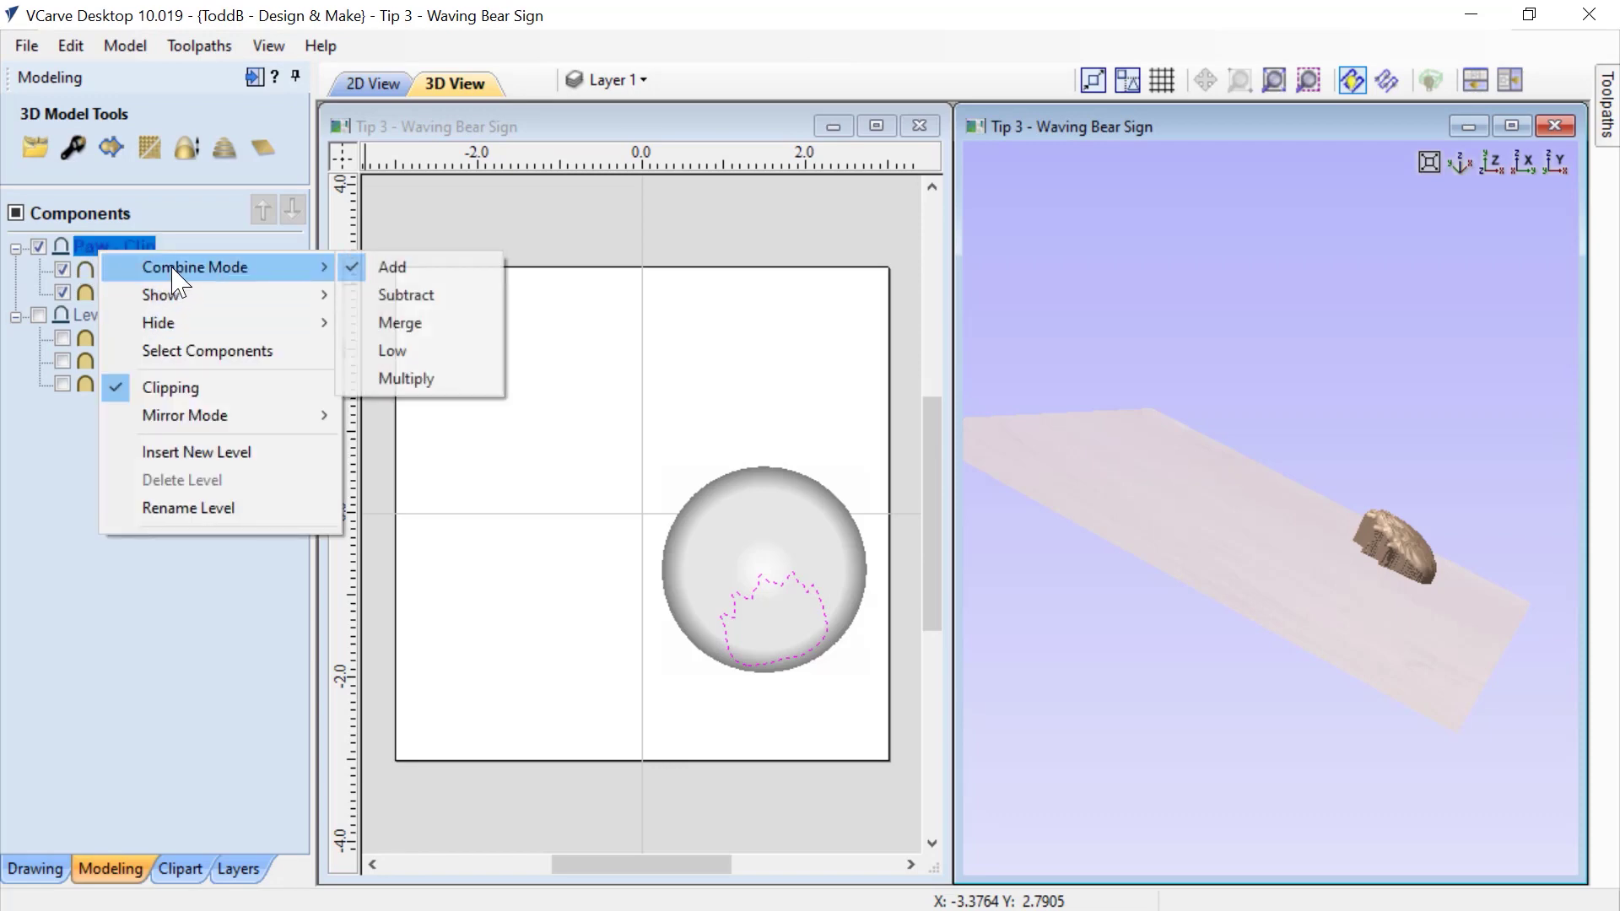
pyautogui.click(441, 325)
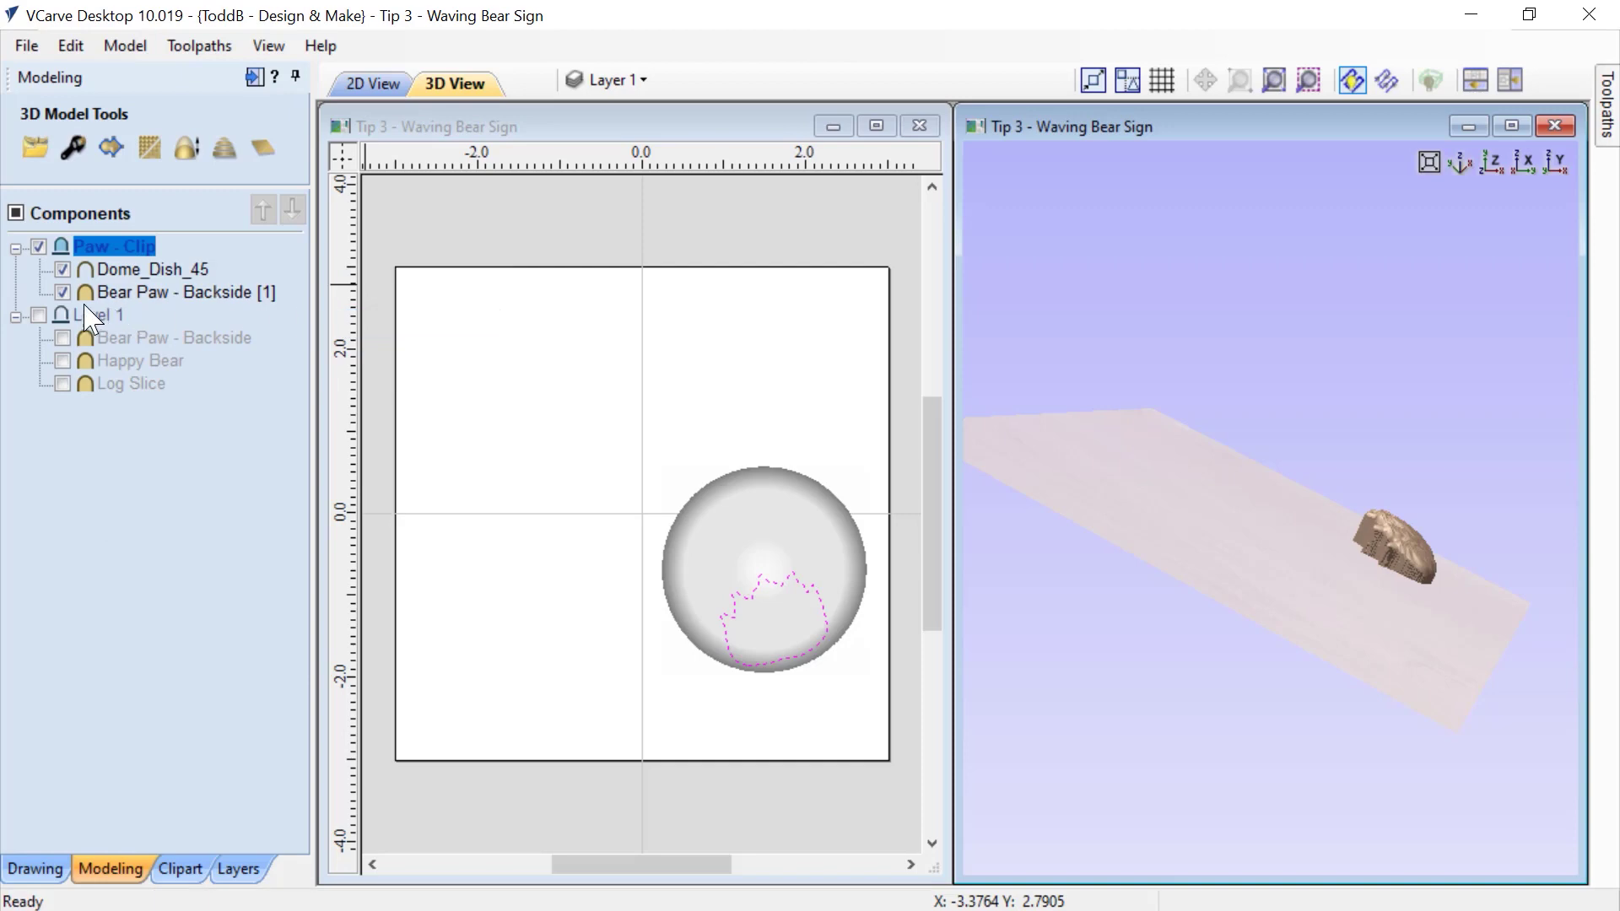
# Show Level 1's bear, log and left paw, and orbit to inspect the right paw.
pyautogui.click(39, 316)
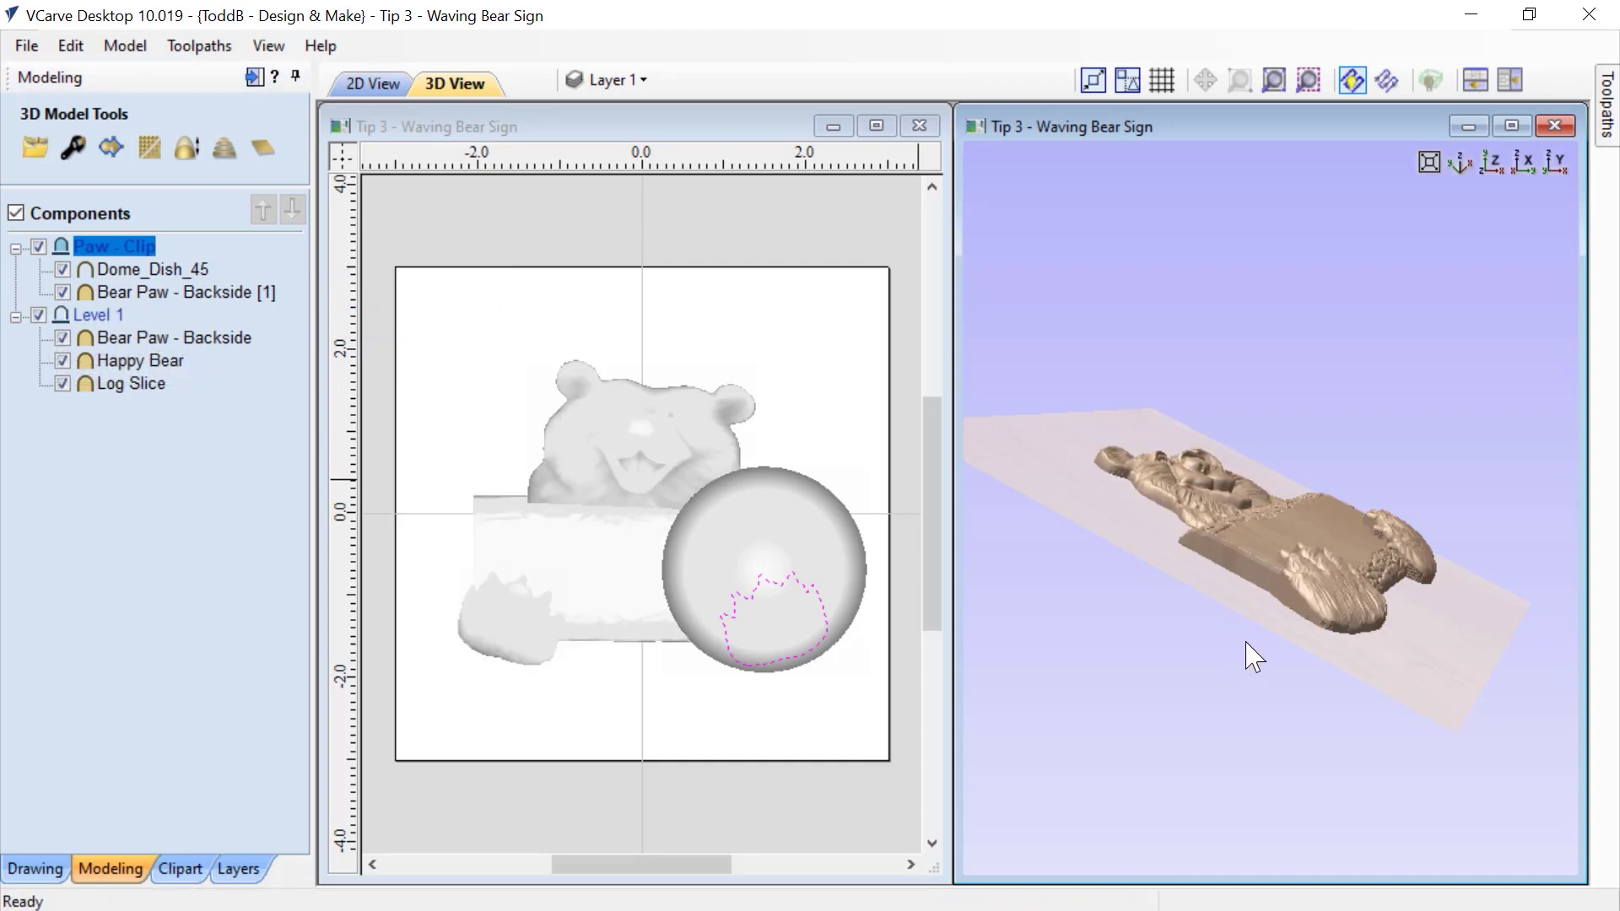
pyautogui.moveTo(1254, 656); pyautogui.dragTo(1404, 655)
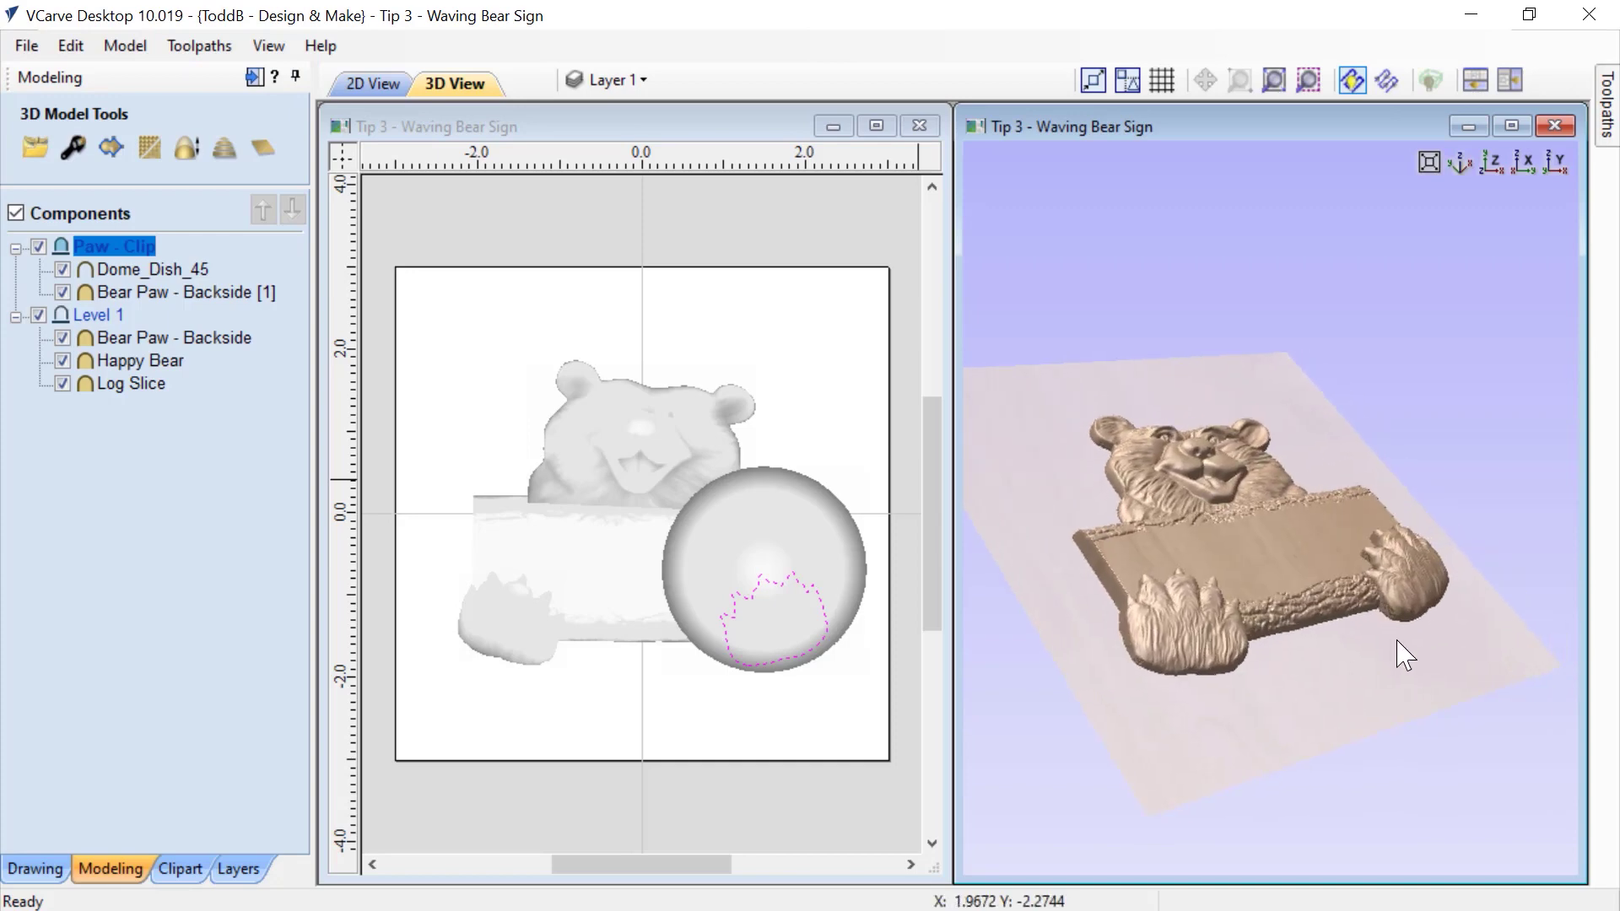
pyautogui.scroll(5, 1255, 673)
pyautogui.moveTo(1247, 672); pyautogui.dragTo(1374, 646)
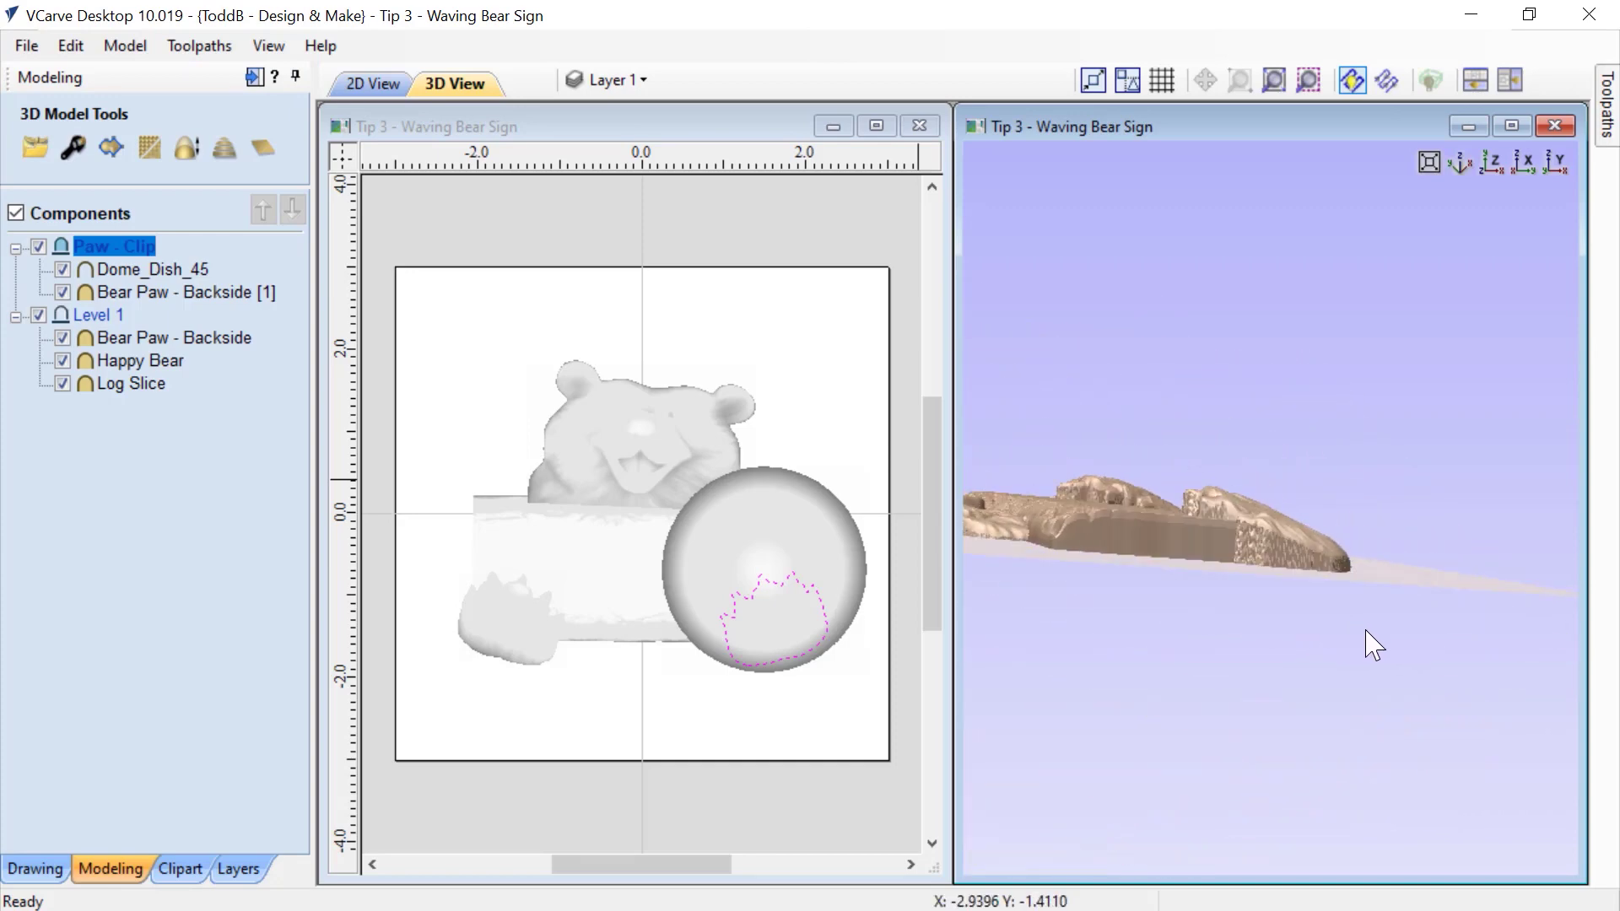
pyautogui.moveTo(1428, 508); pyautogui.dragTo(1377, 764)
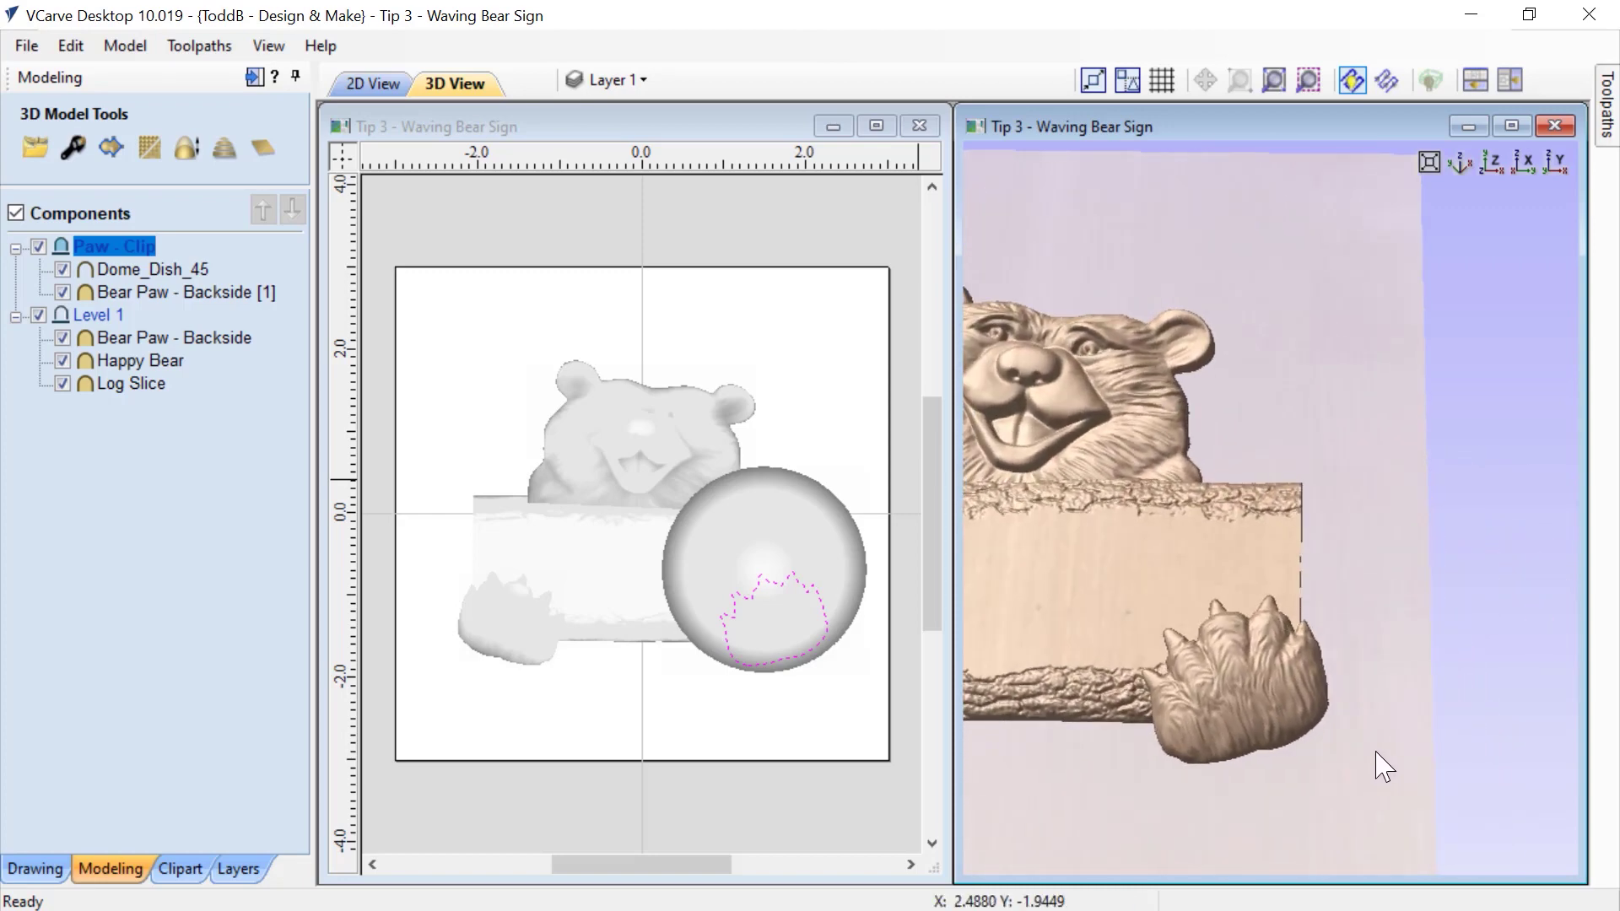
pyautogui.moveTo(1074, 770); pyautogui.dragTo(1331, 658)
# Nudge the Dome_Dish_45 dome slightly upward in the 2D view.
pyautogui.click(771, 557)
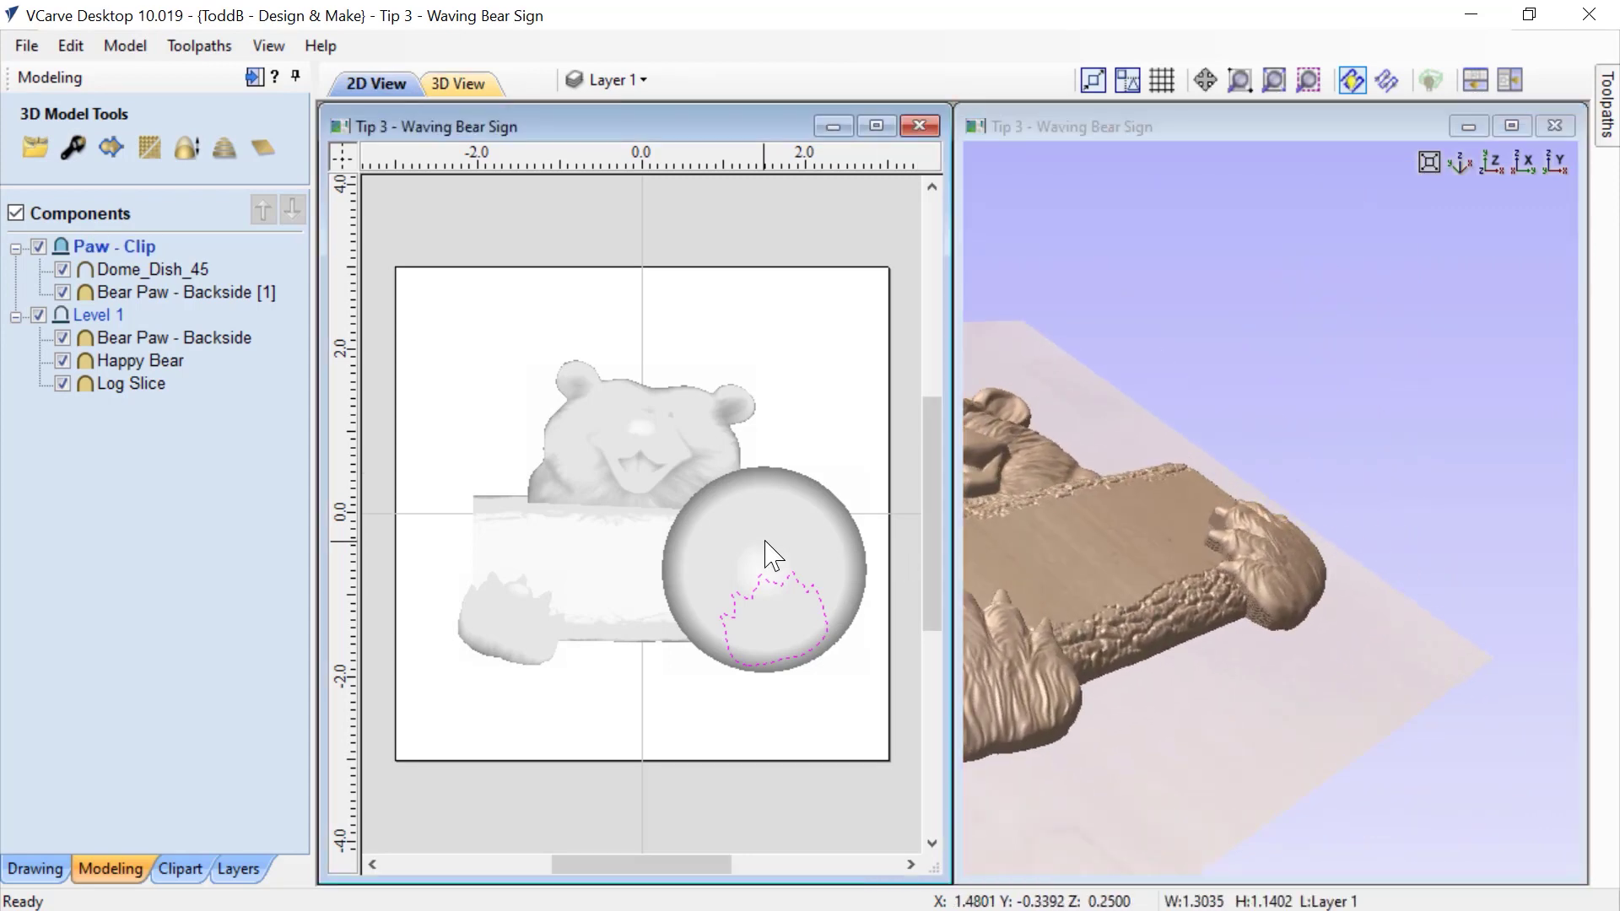
pyautogui.click(770, 557)
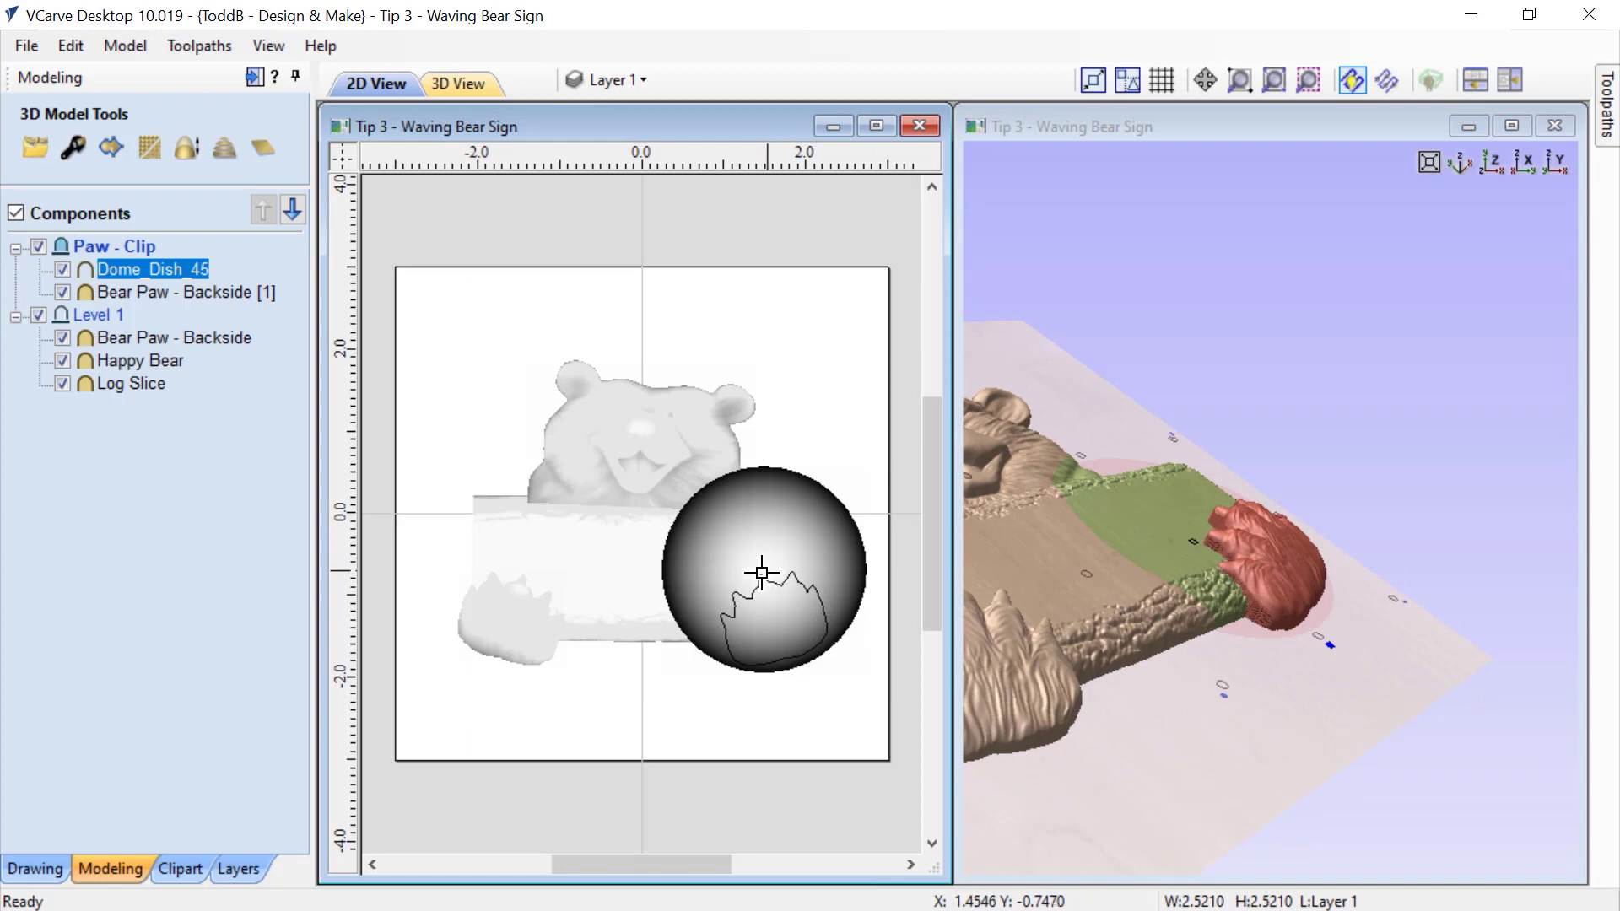
pyautogui.moveTo(760, 582)
pyautogui.mouseDown()
pyautogui.moveTo(775, 568)
pyautogui.moveTo(759, 582)
pyautogui.mouseUp()
pyautogui.moveTo(1240, 712)
pyautogui.mouseDown()
pyautogui.moveTo(1126, 759)
pyautogui.moveTo(973, 777)
pyautogui.moveTo(1024, 717)
pyautogui.mouseUp()
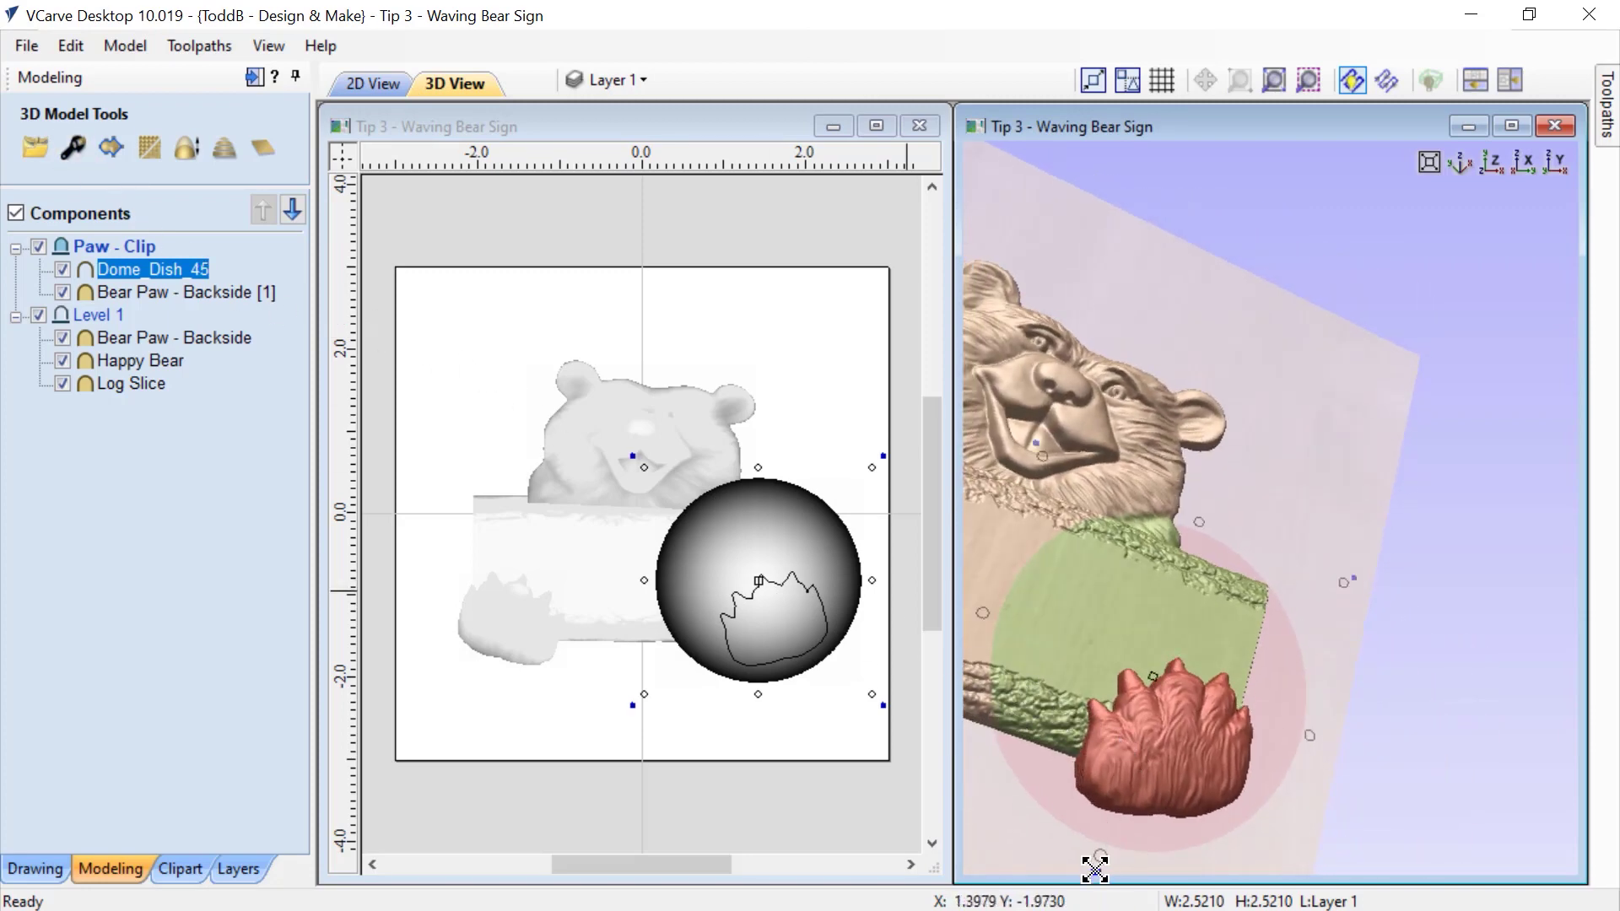
# Change the dome's shape height from 0.3665 to 0.3 inches, trying 0.25 first.
pyautogui.doubleClick(1095, 869)
pyautogui.moveTo(1234, 564); pyautogui.dragTo(1397, 166)
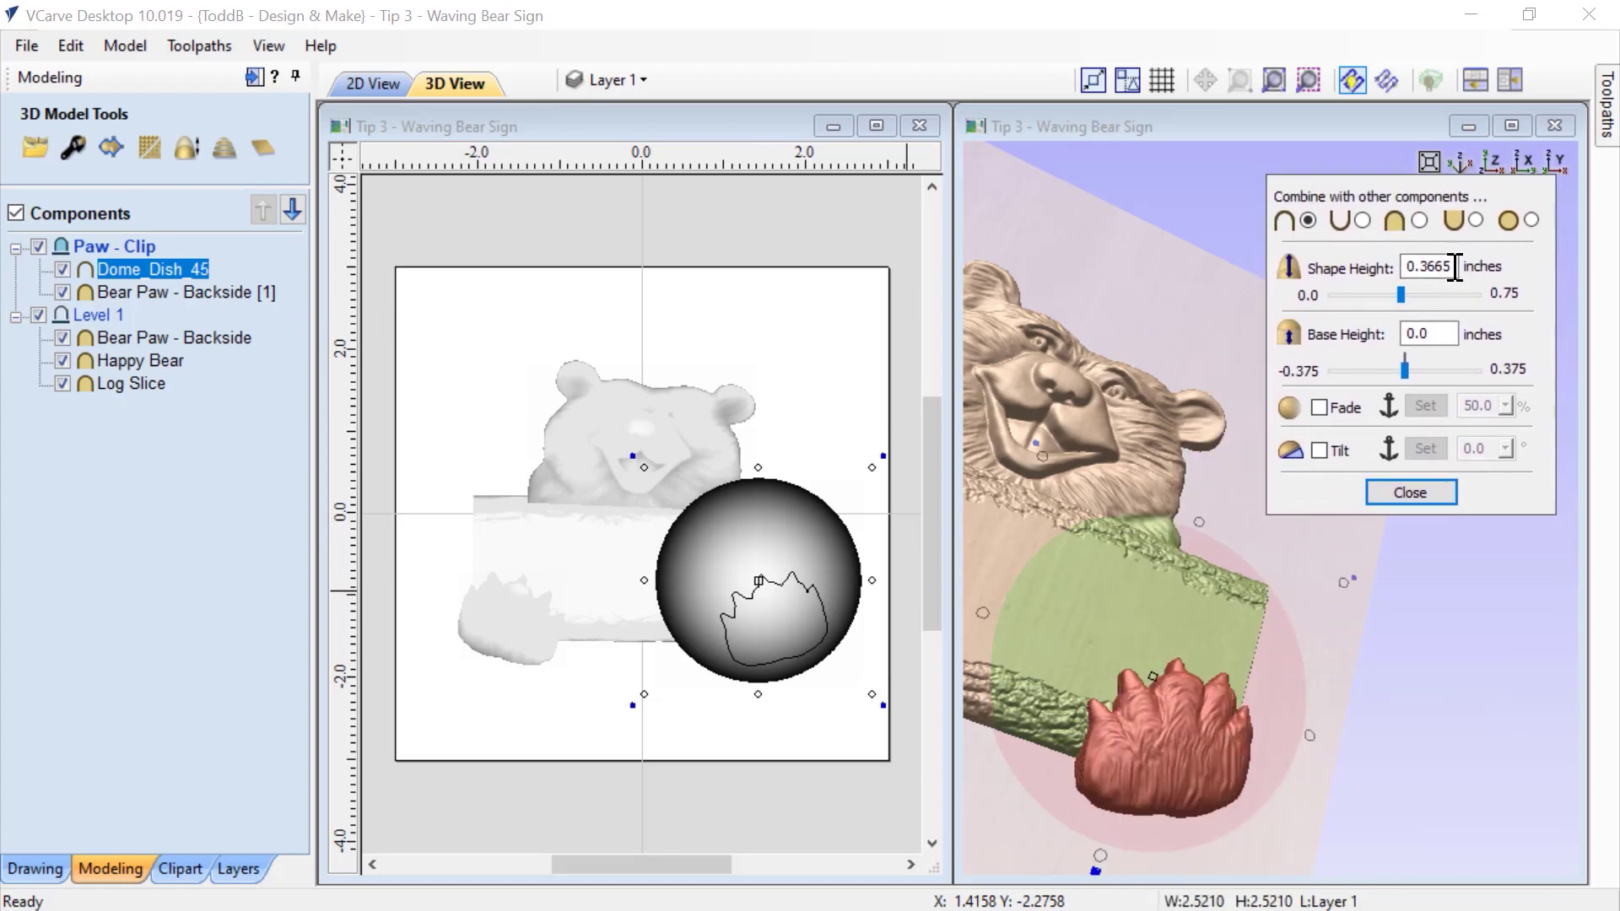
pyautogui.moveTo(1455, 268); pyautogui.dragTo(1428, 274)
pyautogui.write('5')
pyautogui.press('Return')
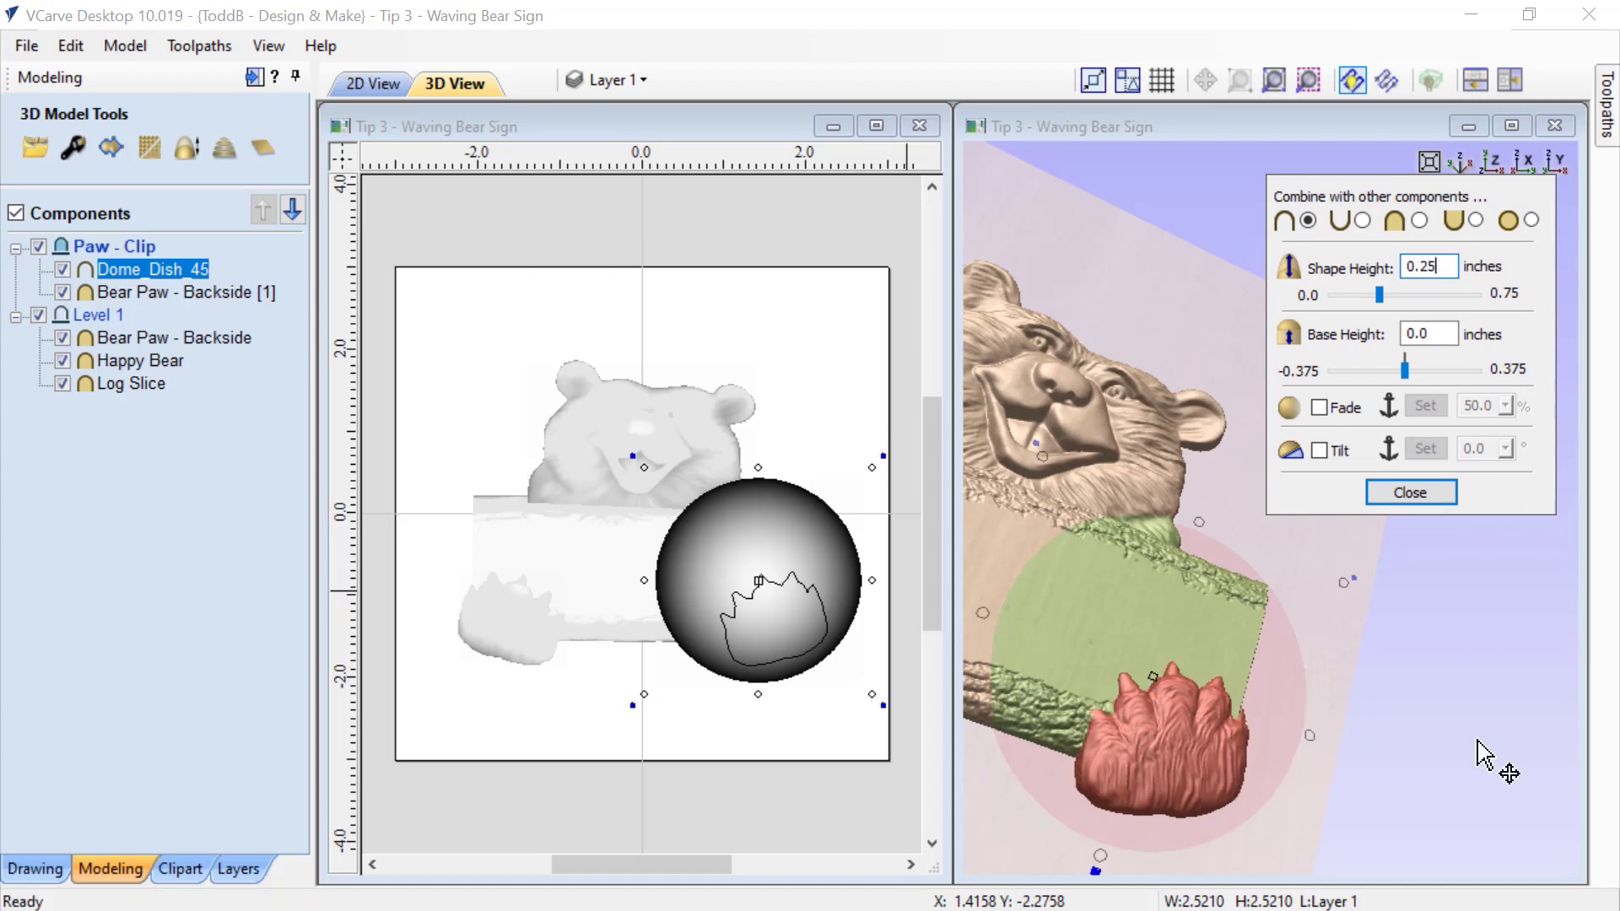
pyautogui.moveTo(1362, 662); pyautogui.dragTo(1365, 417)
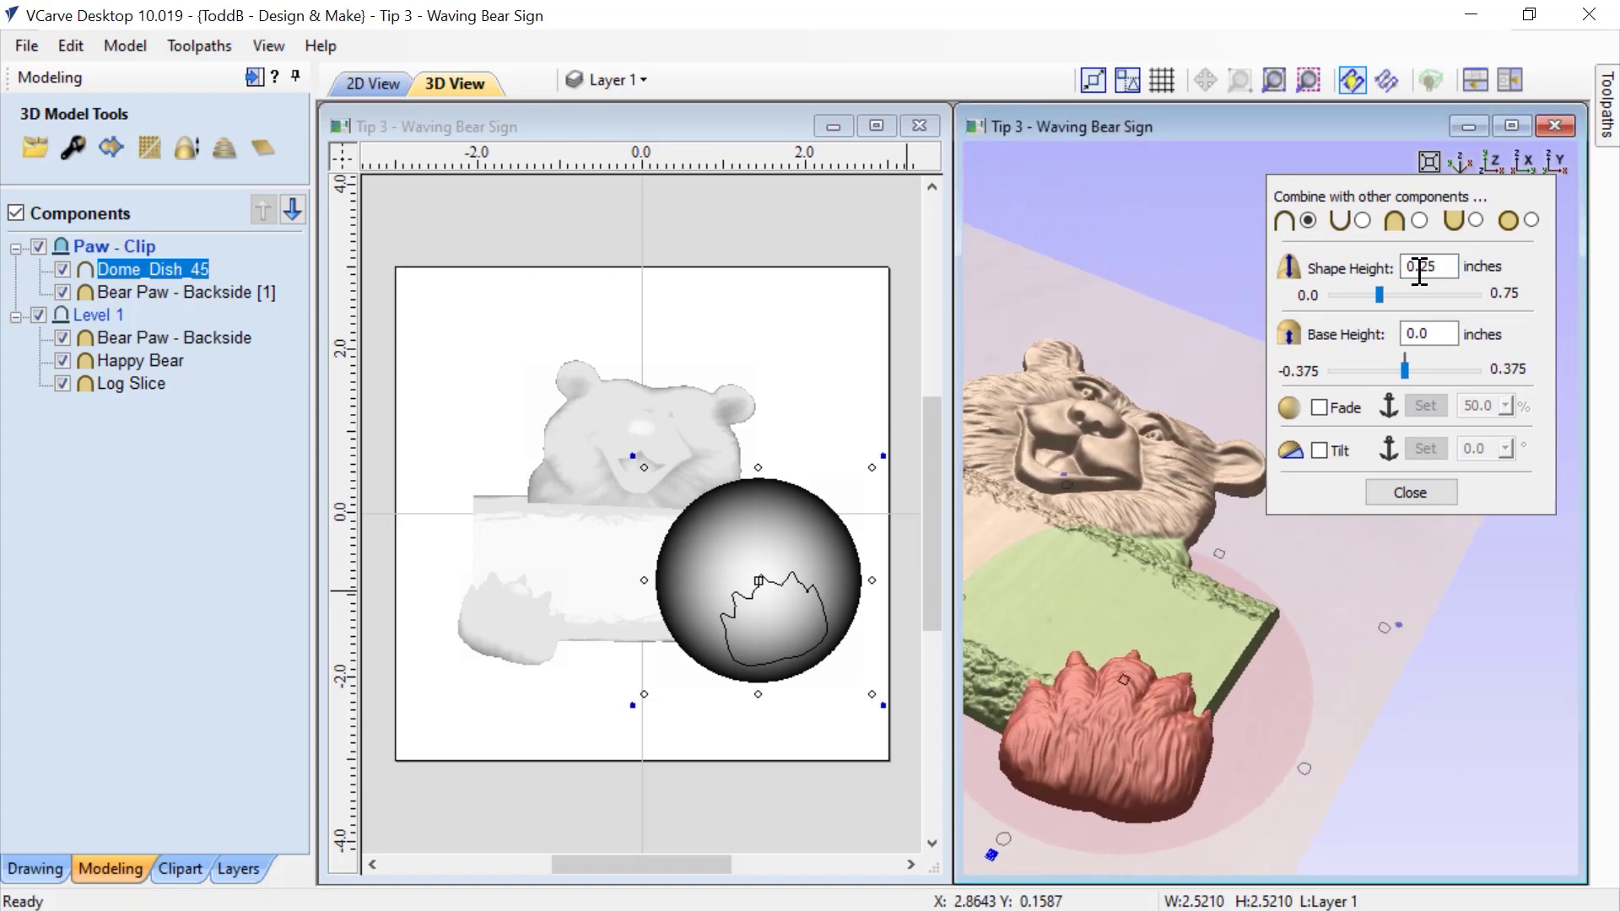
pyautogui.click(1439, 267)
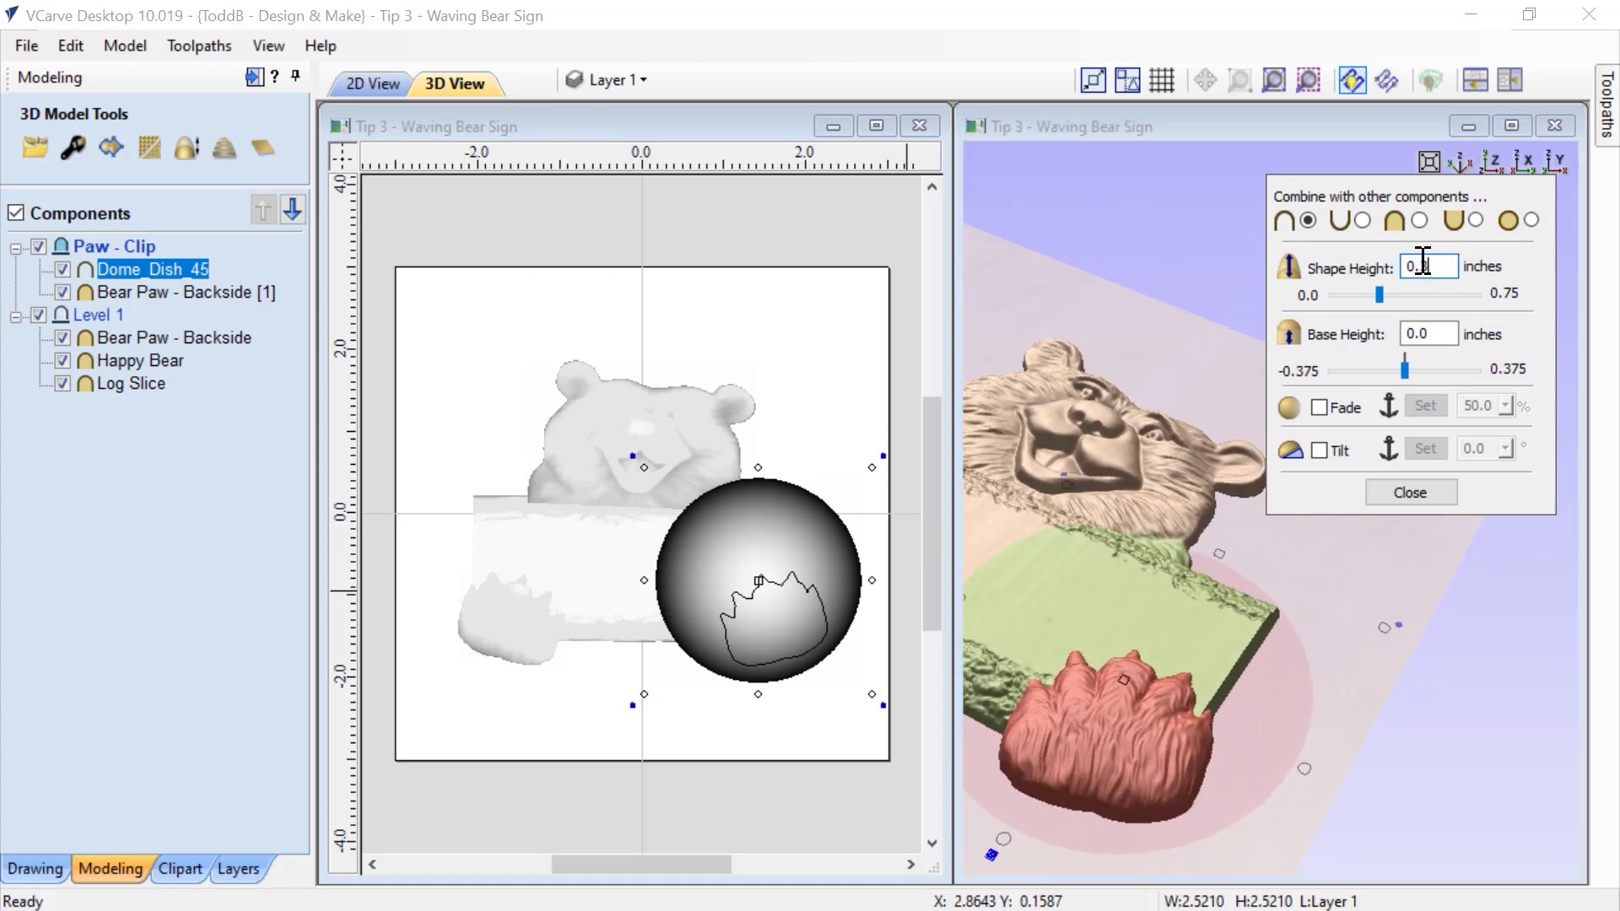
pyautogui.press('Return')
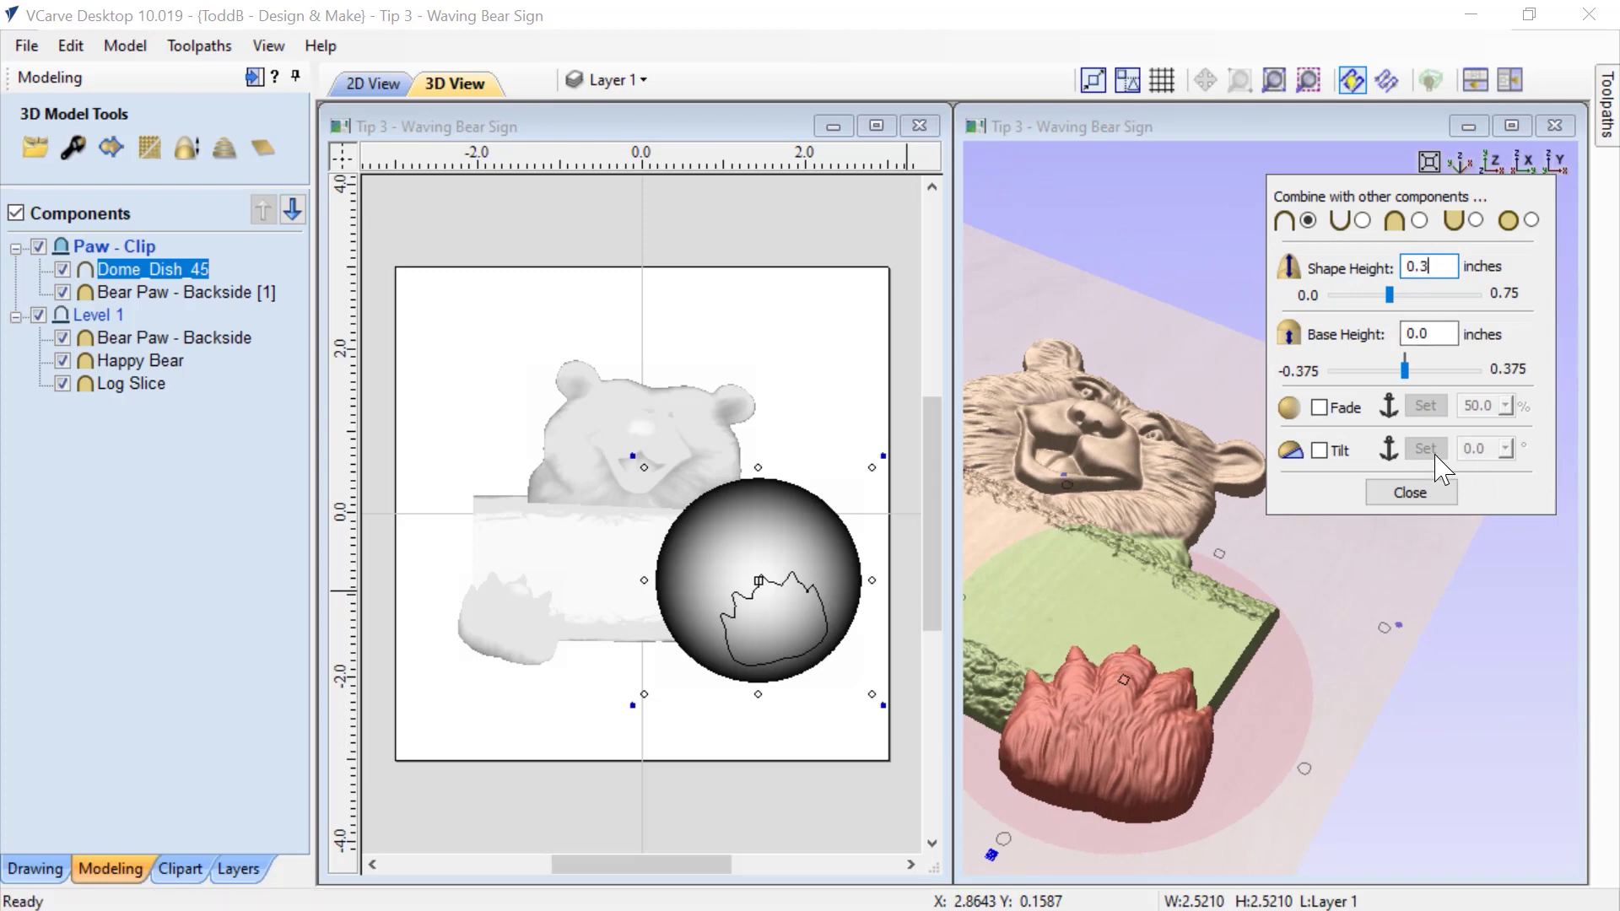
pyautogui.click(1438, 493)
# Maximize the 3D view, deselect the dome and view the finished bear sign from the top.
pyautogui.click(1512, 126)
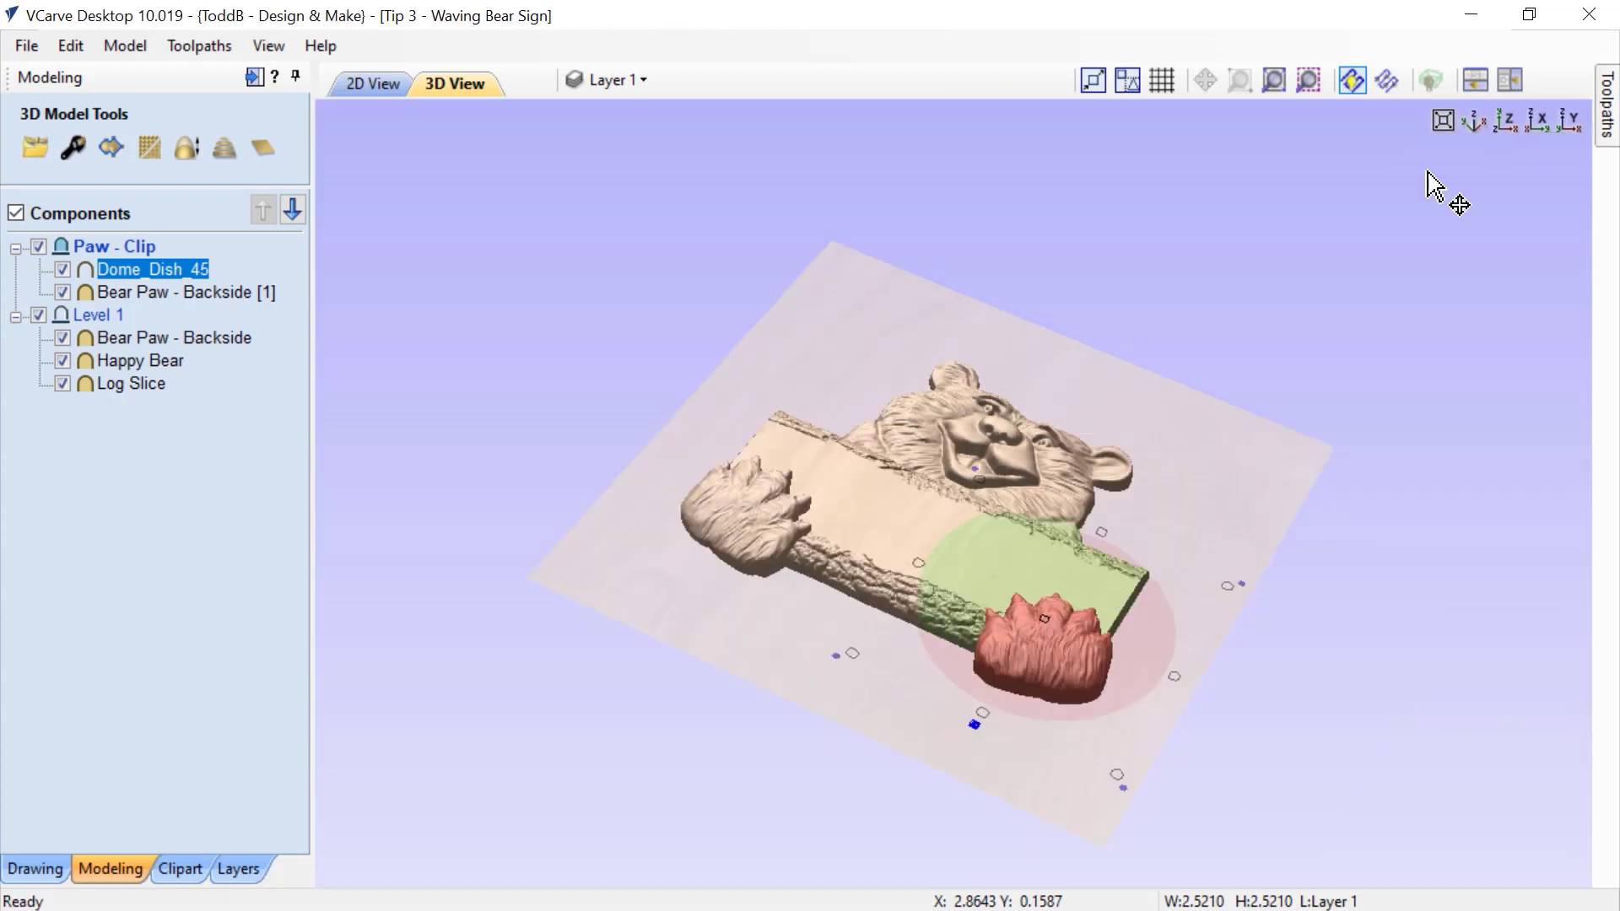
pyautogui.moveTo(1211, 489); pyautogui.dragTo(667, 444)
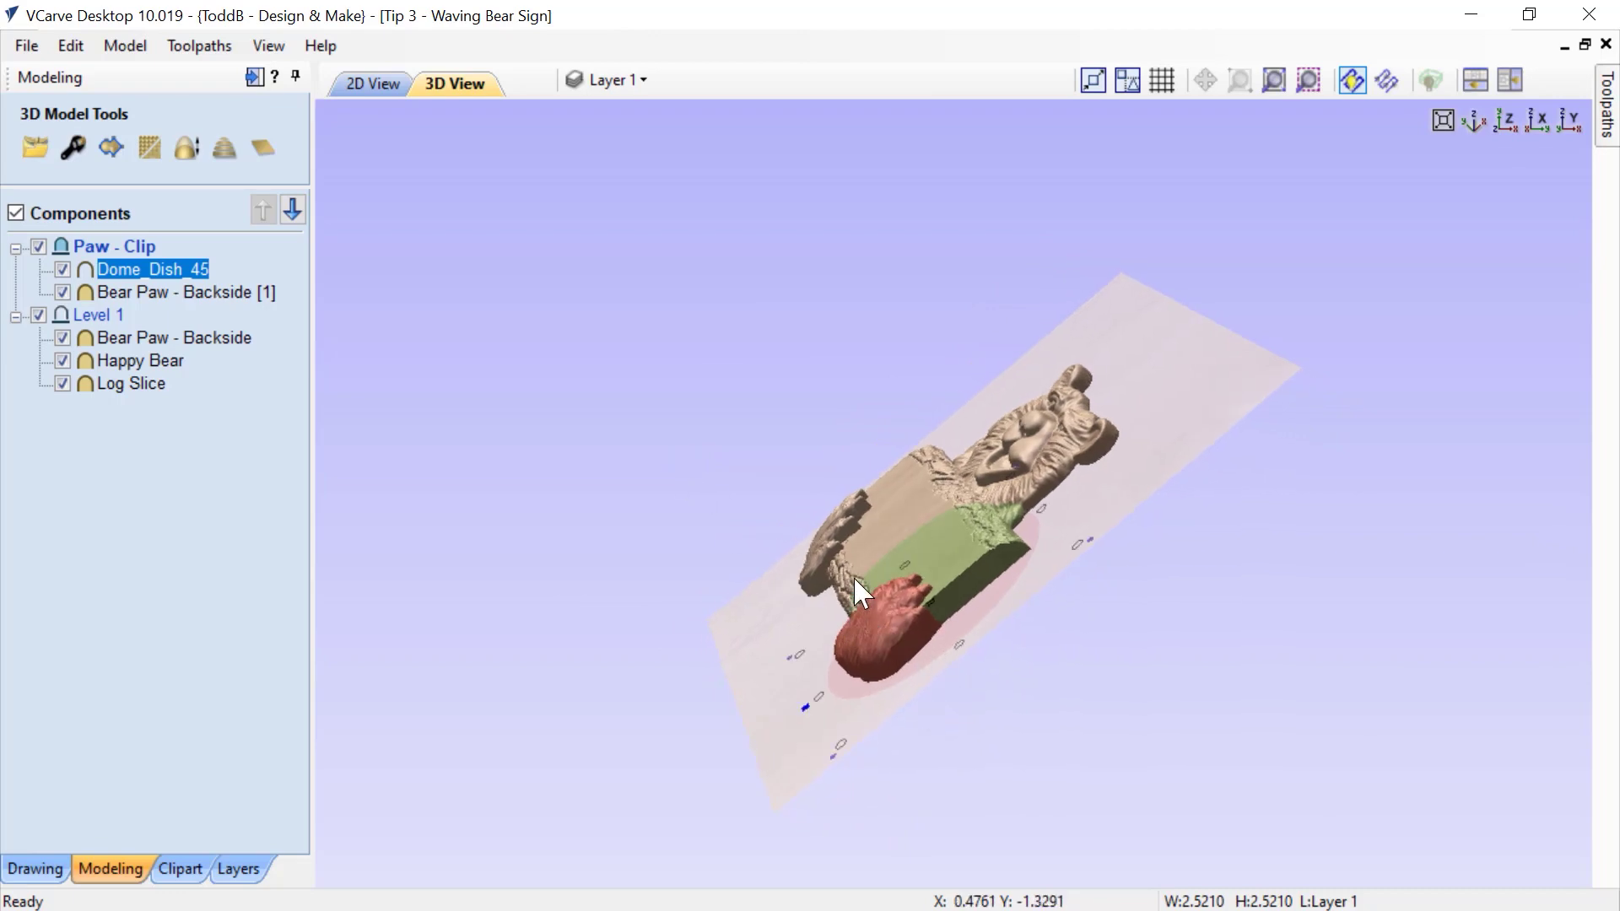
pyautogui.click(781, 618)
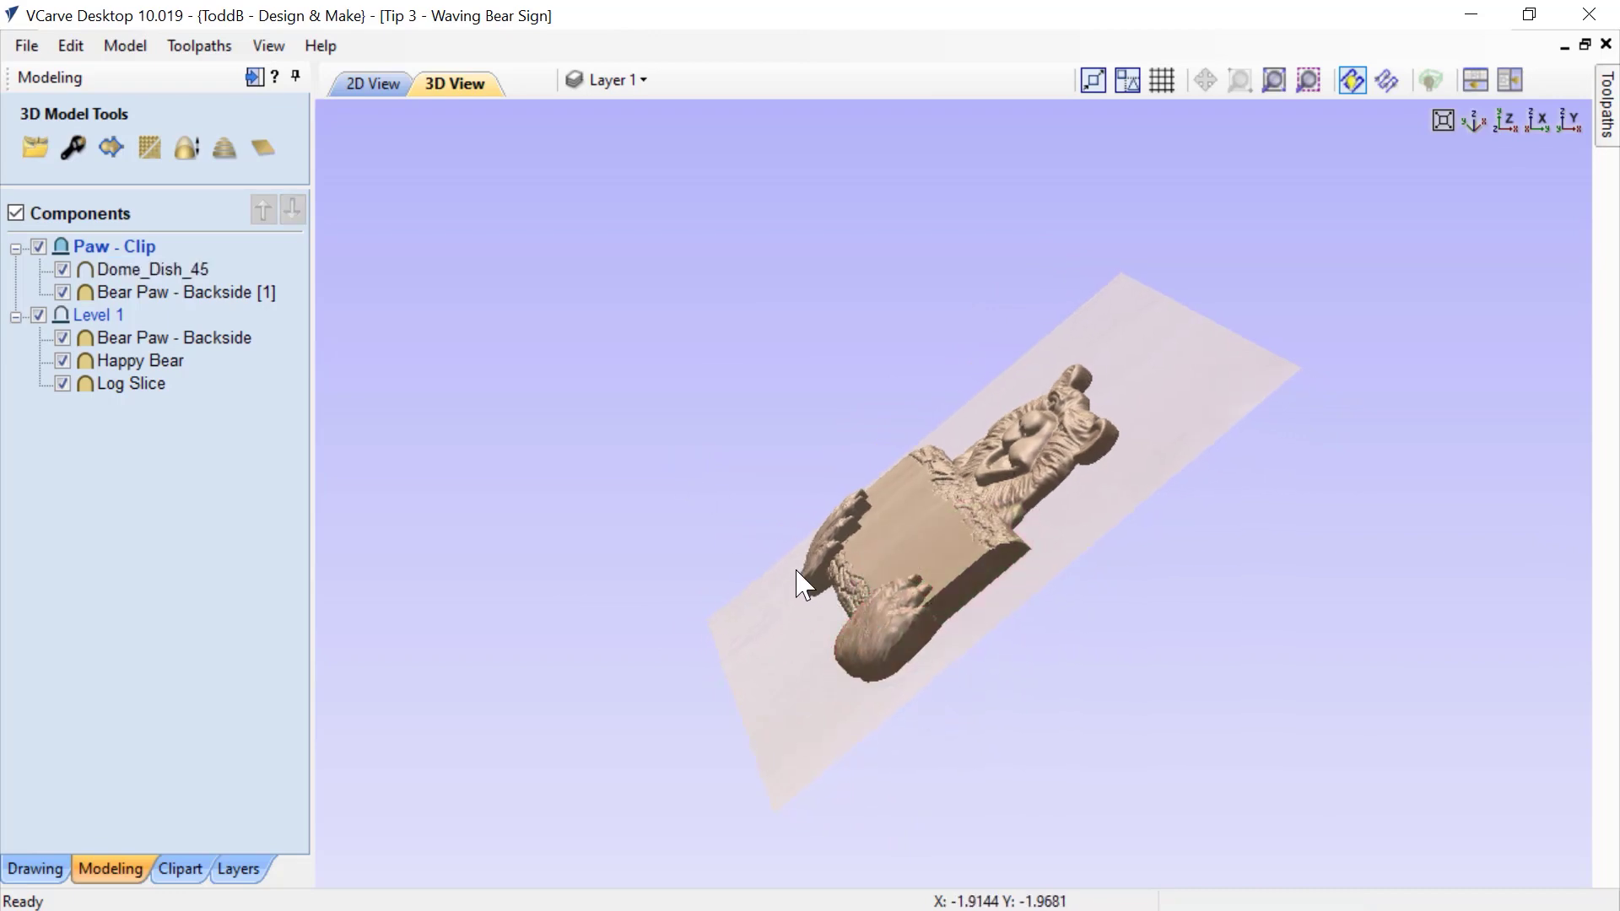
pyautogui.moveTo(770, 615); pyautogui.dragTo(675, 771)
pyautogui.click(1507, 123)
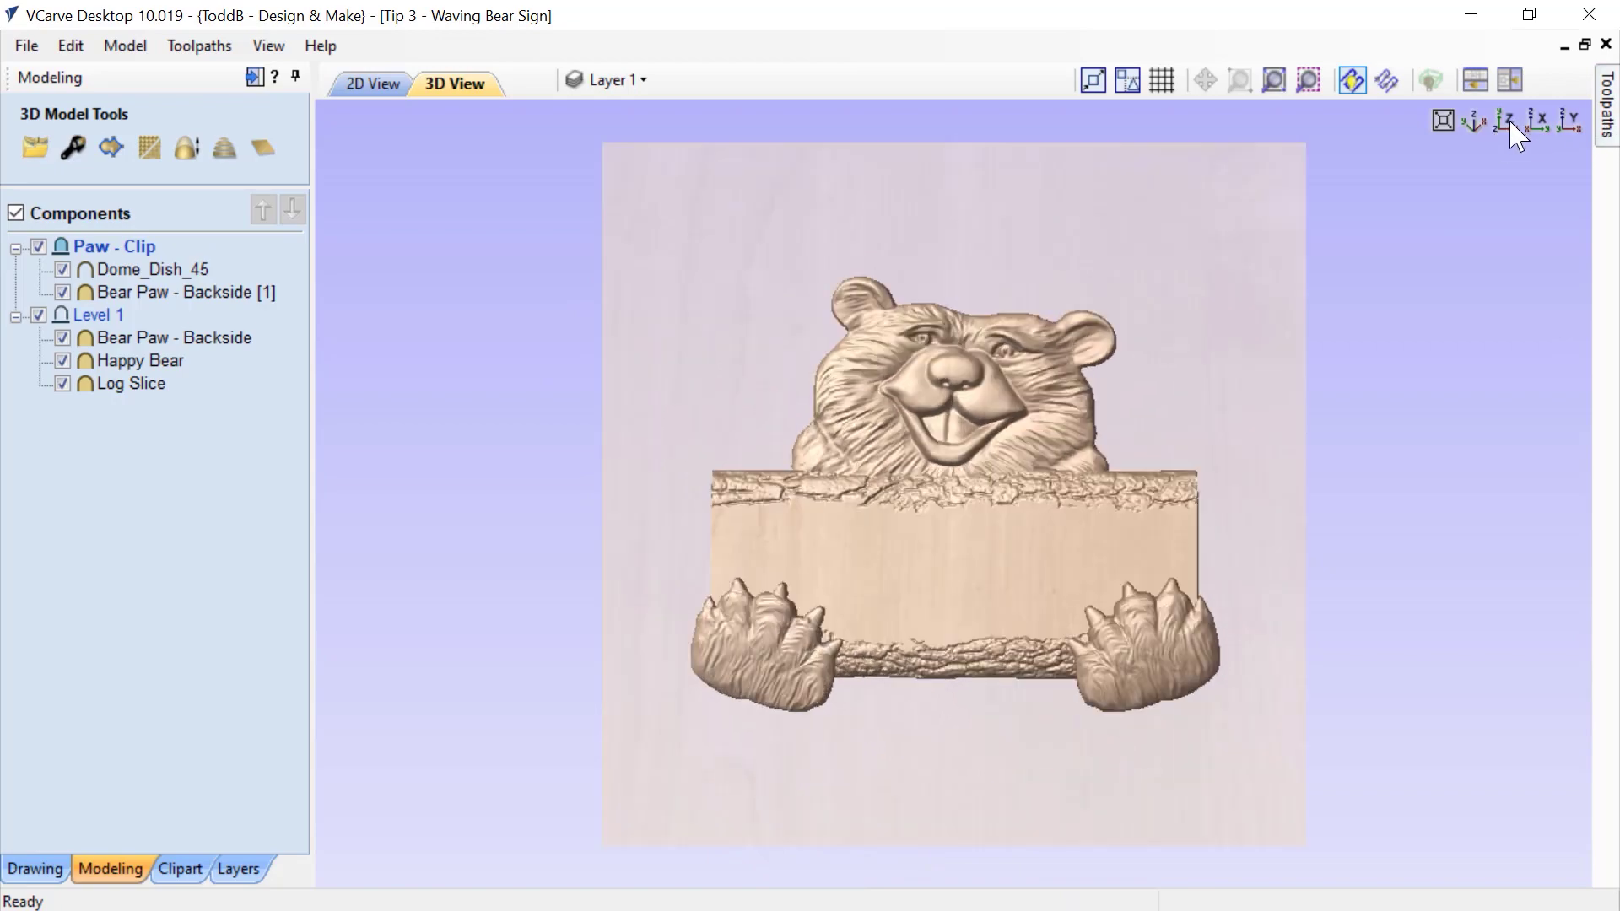